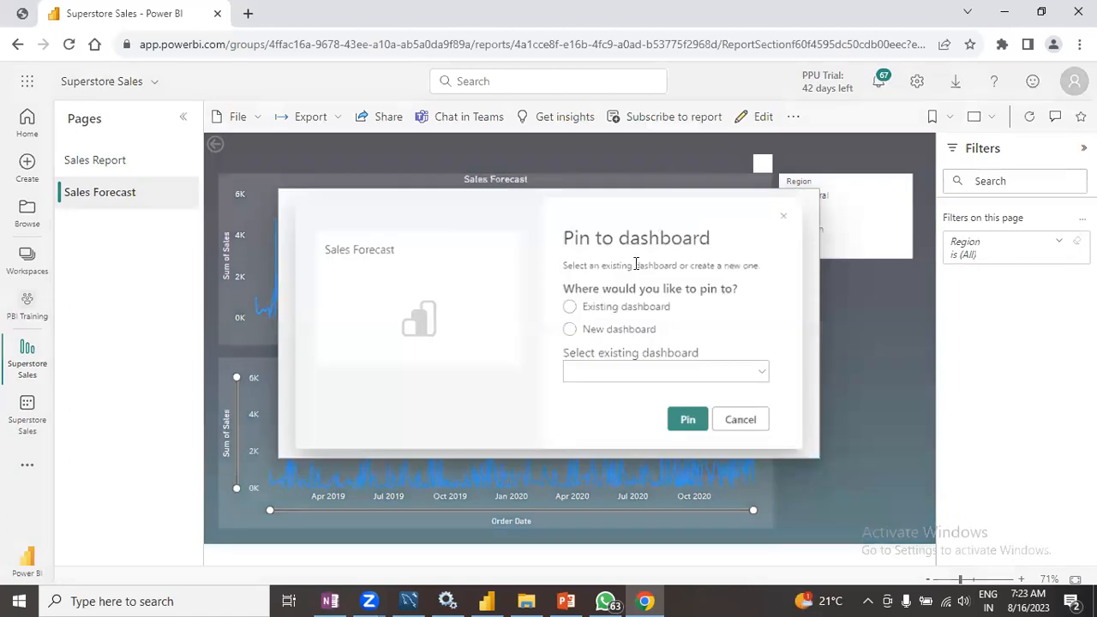
# - Pin the Sales Forecast visual to the dashboard and open the Sales dashboard in the PBI Training workspace
pyautogui.click(698, 426)
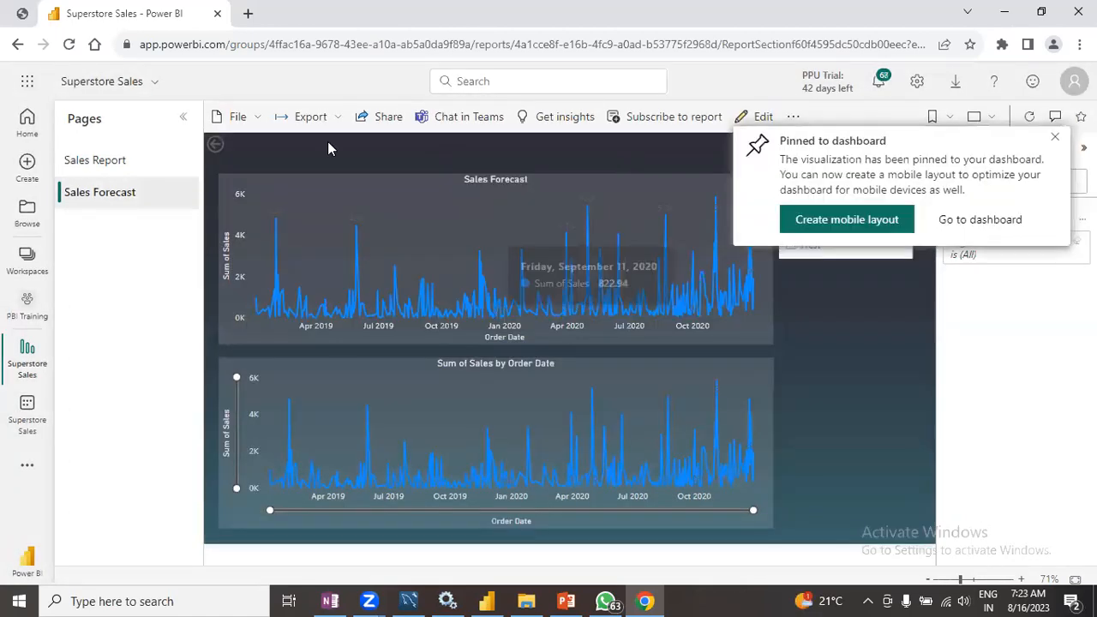
pyautogui.click(27, 259)
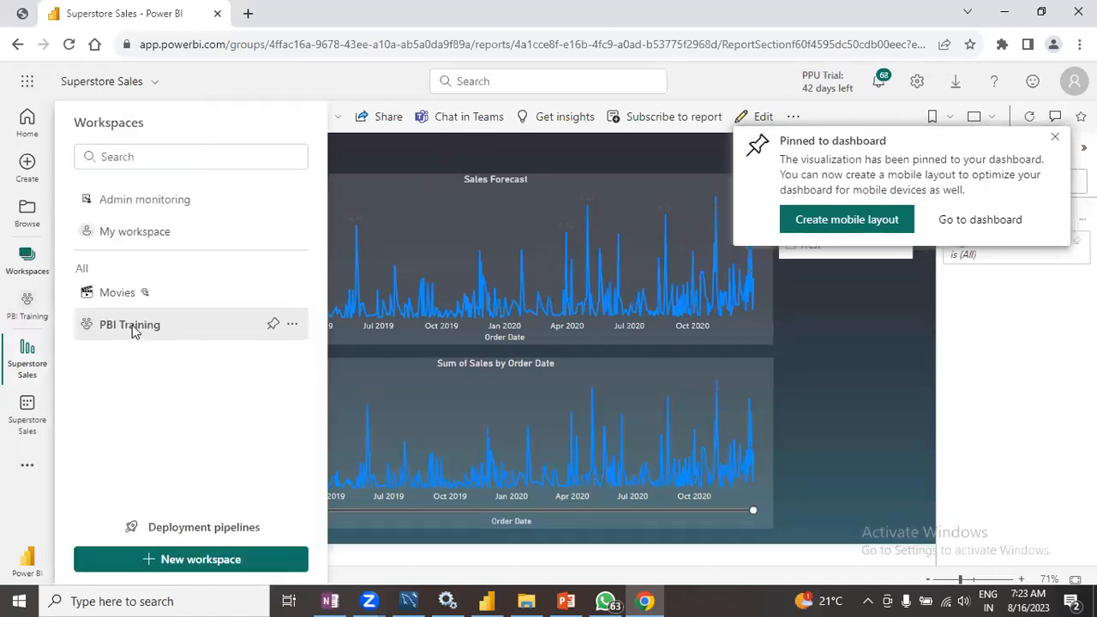
pyautogui.click(291, 316)
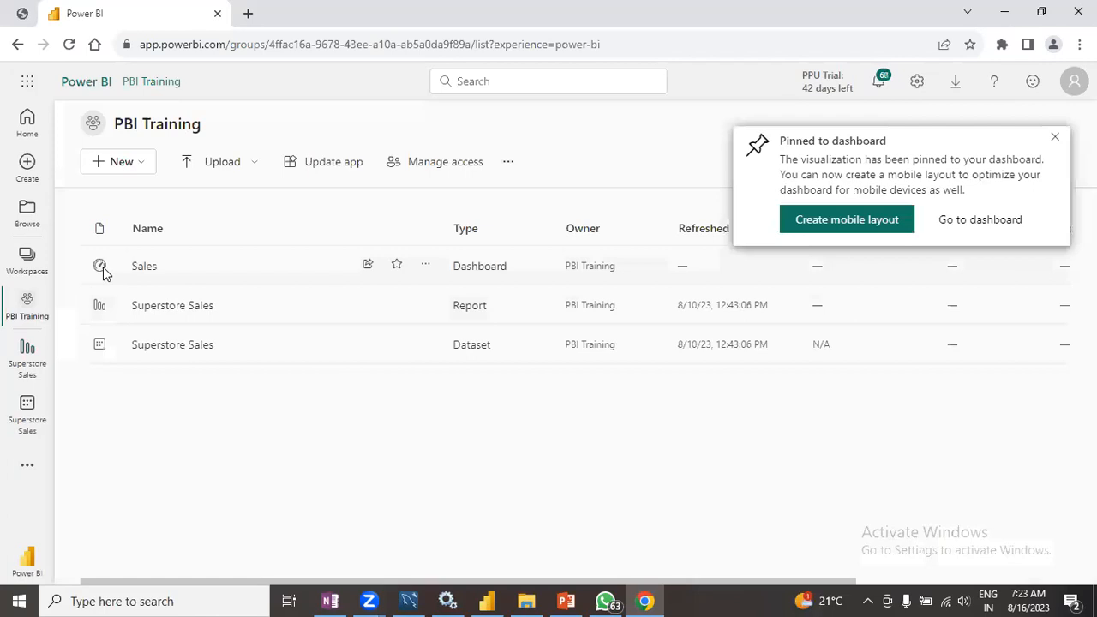
pyautogui.click(143, 268)
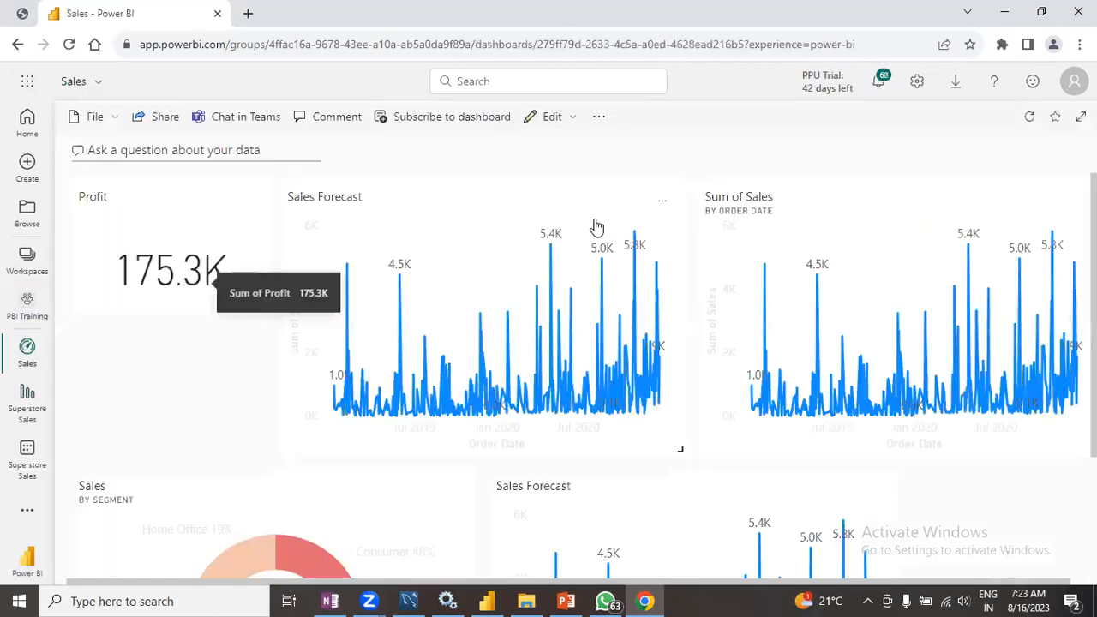
# - Review the pinned tiles on the Sales dashboard
pyautogui.scroll(-1, 573, 270)
pyautogui.scroll(-1, 562, 329)
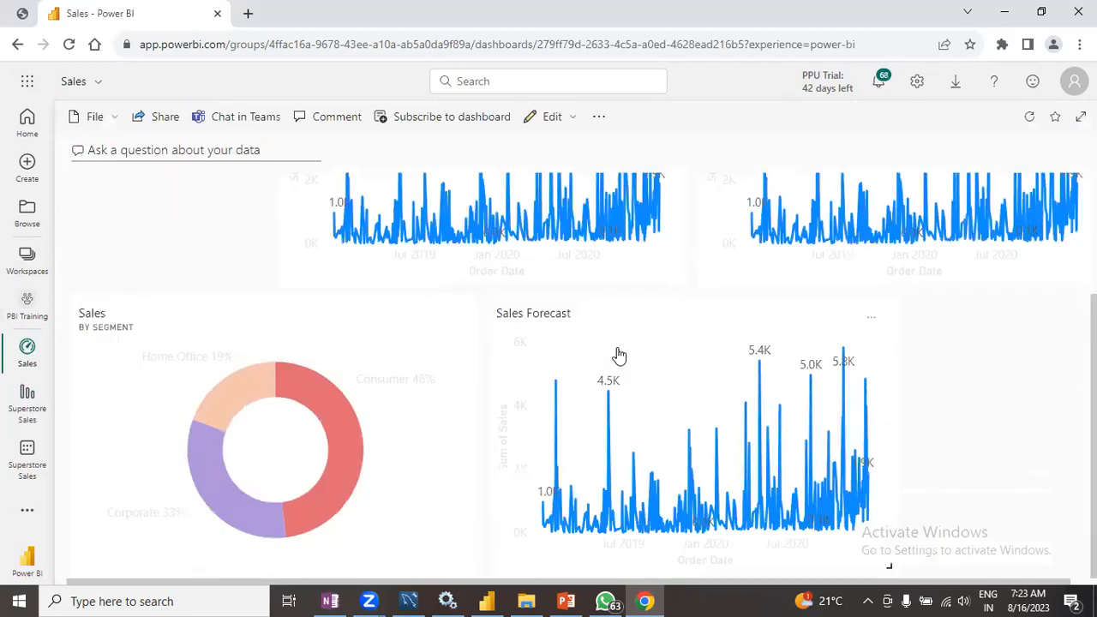
pyautogui.scroll(2, 598, 379)
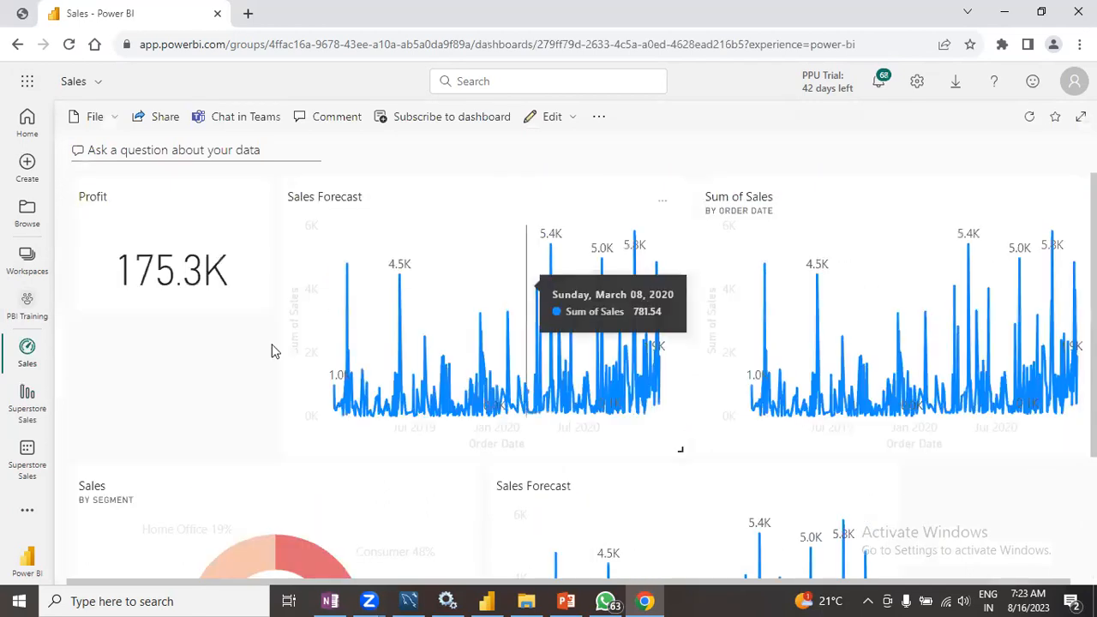
pyautogui.scroll(-2, 740, 500)
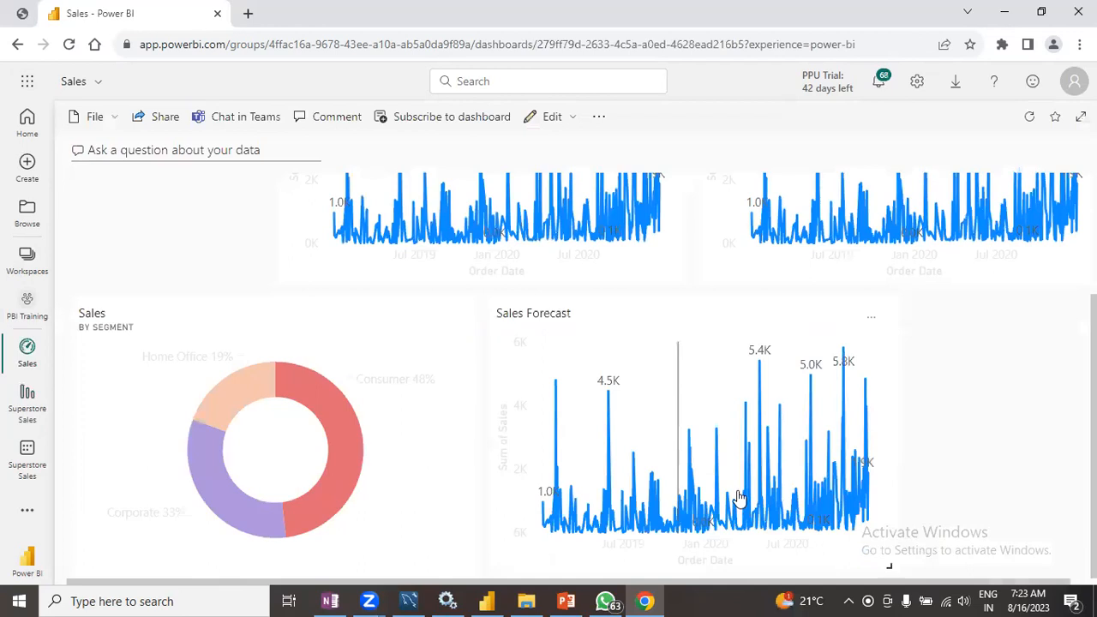
pyautogui.scroll(2, 742, 473)
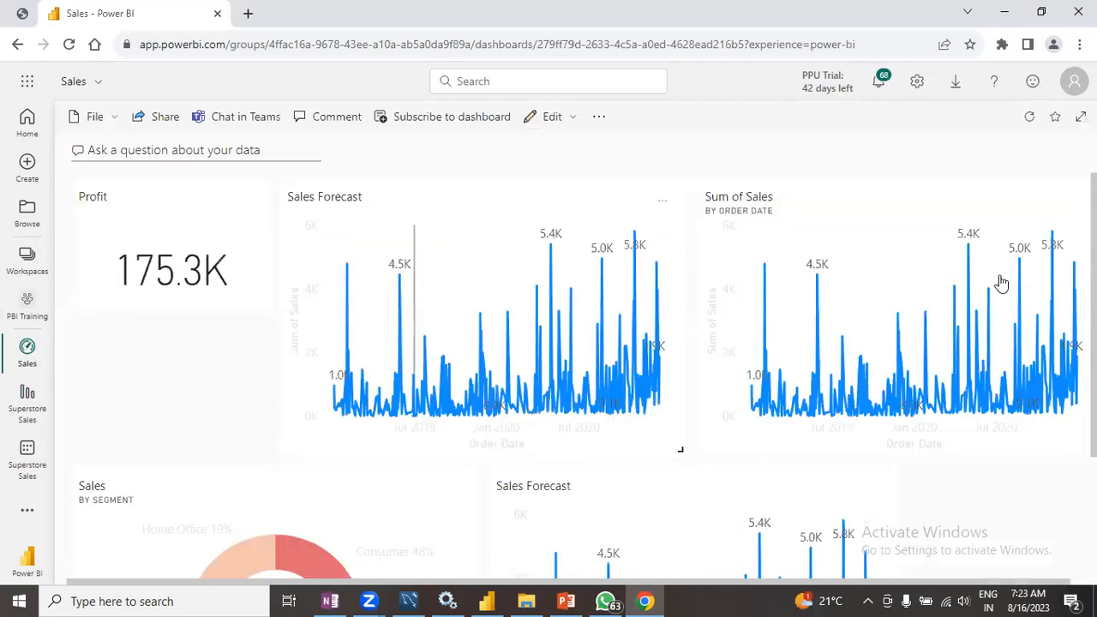
pyautogui.scroll(-2, 1017, 292)
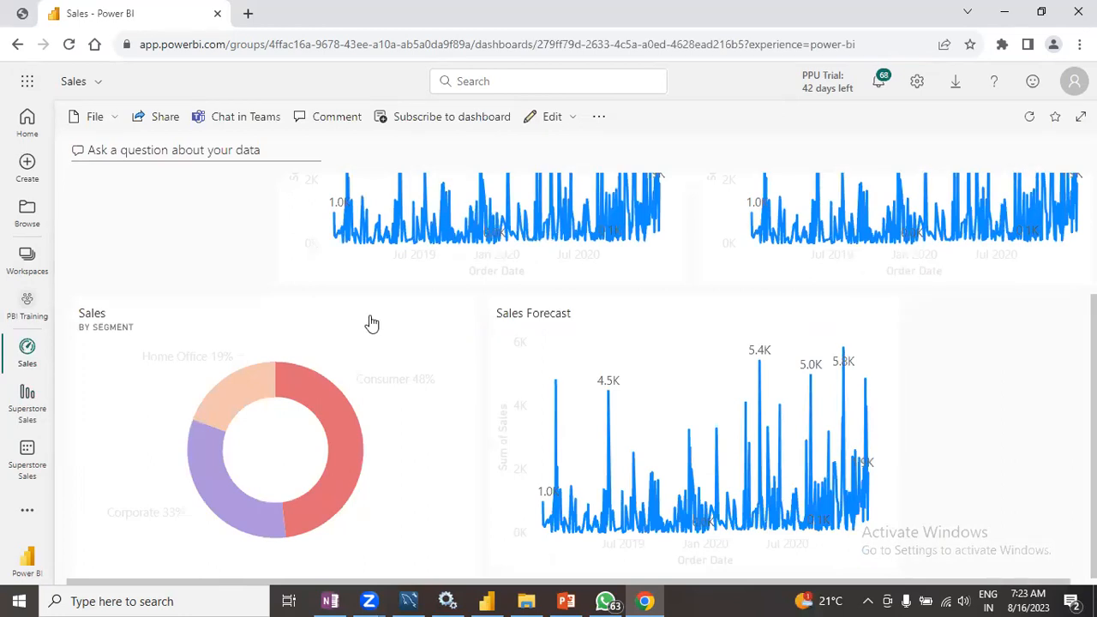
pyautogui.scroll(2, 305, 339)
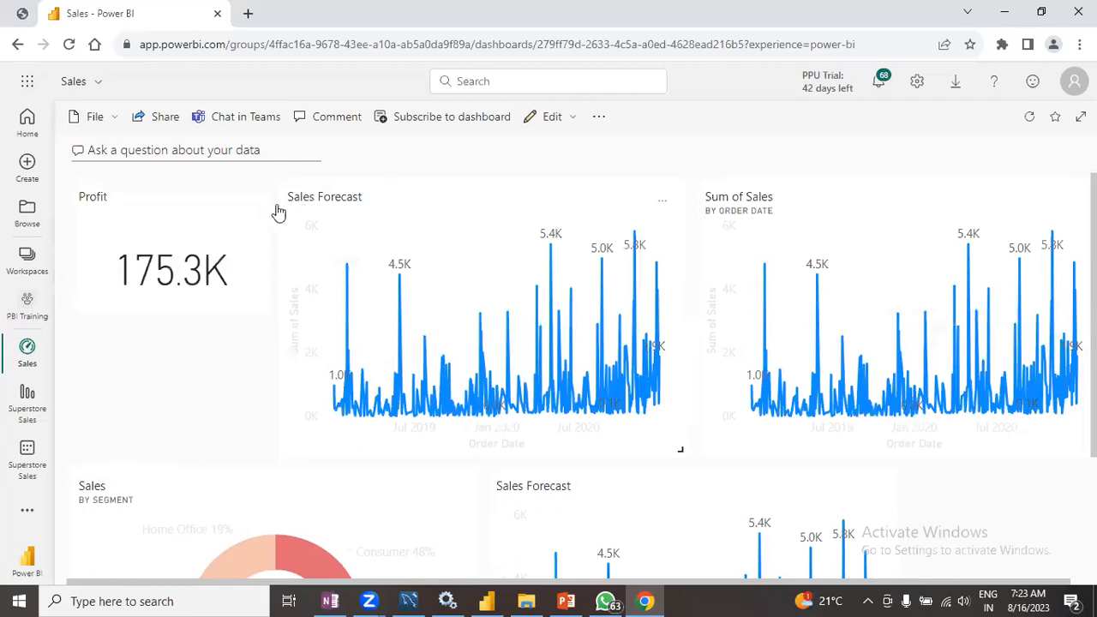
pyautogui.scroll(-2, 210, 373)
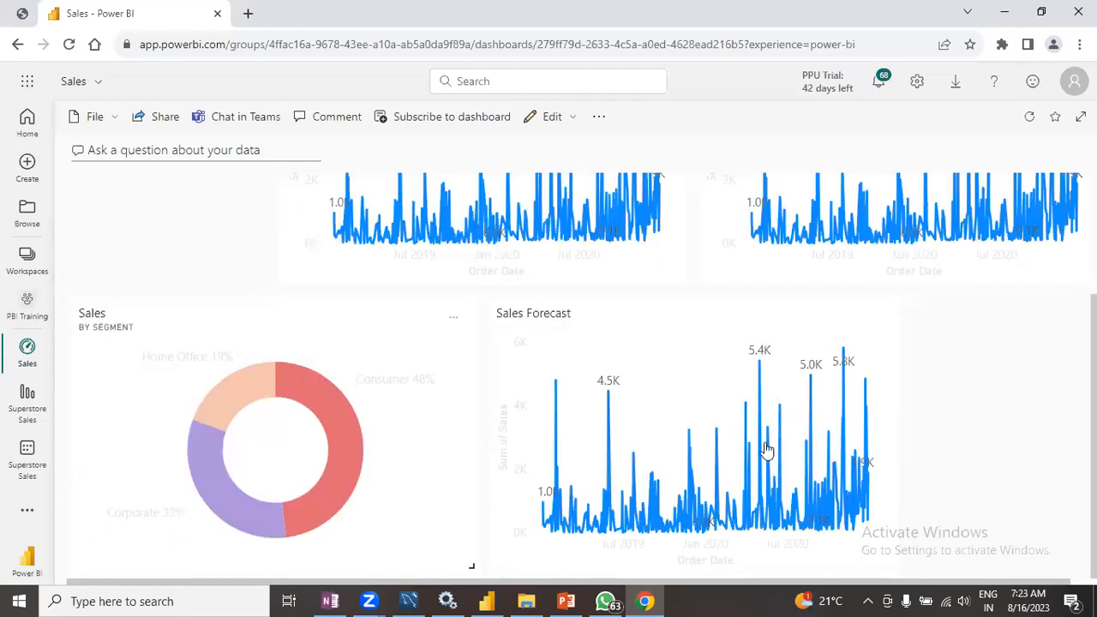
pyautogui.scroll(1, 722, 421)
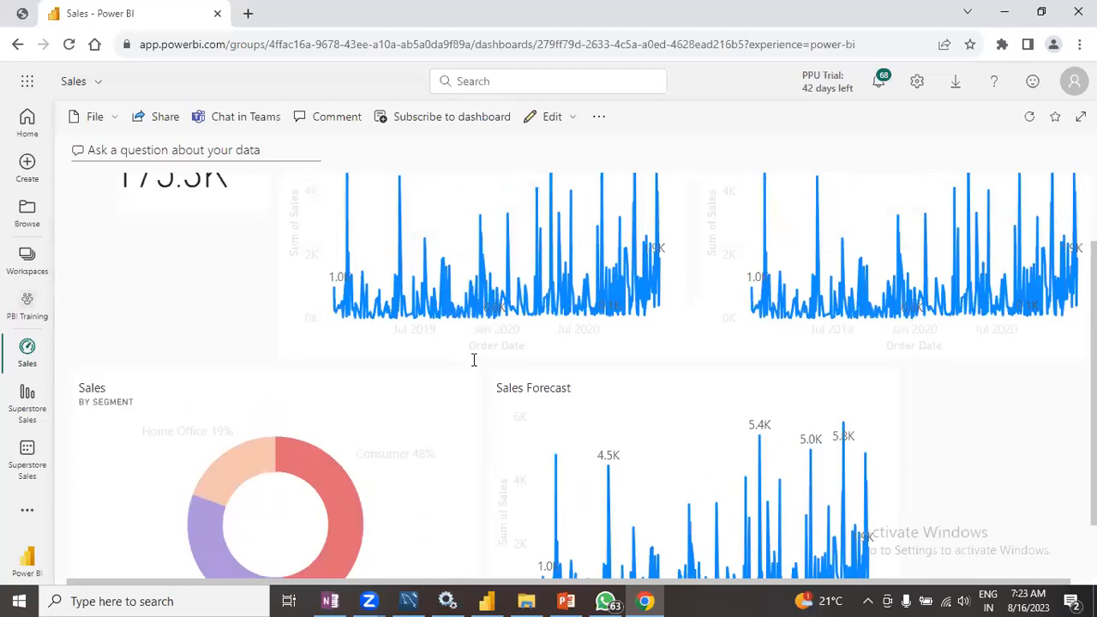
# - Switch to the presentation and show the '3 Views of Power BI Desktop' slide
pyautogui.hotkey('alt', 'Tab')
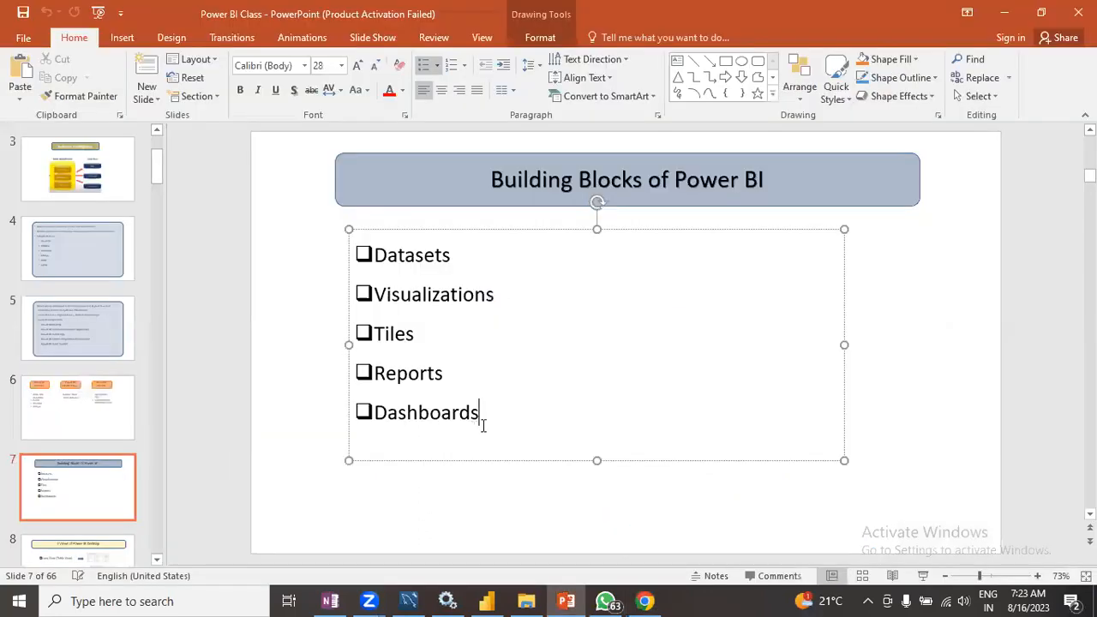
pyautogui.click(105, 552)
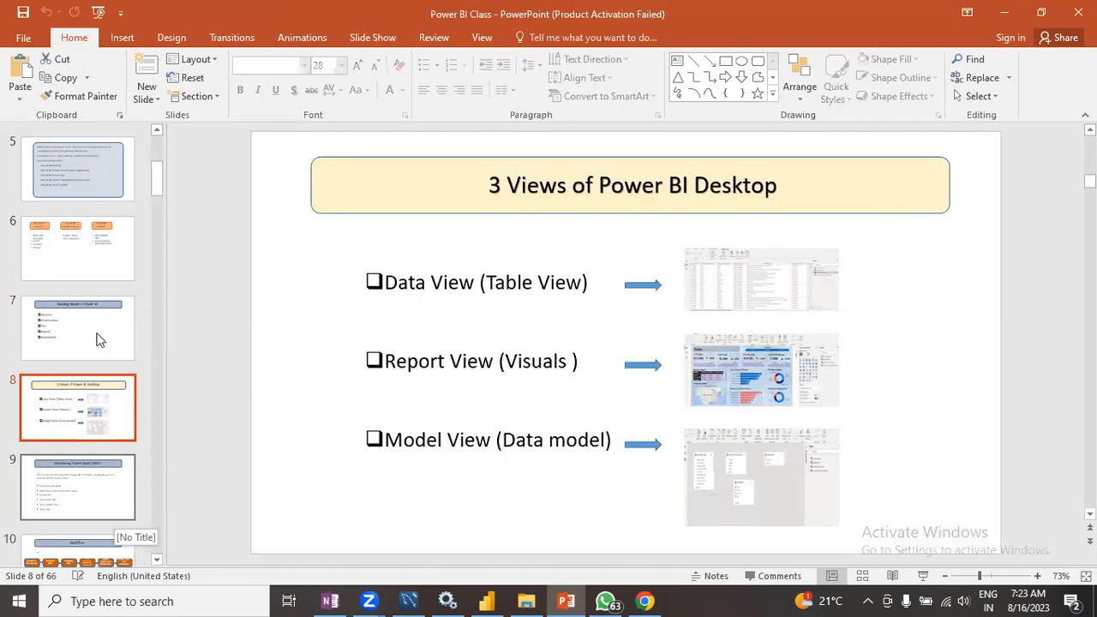
# - Return to the browser and look over the Sales dashboard tiles again
pyautogui.click(647, 601)
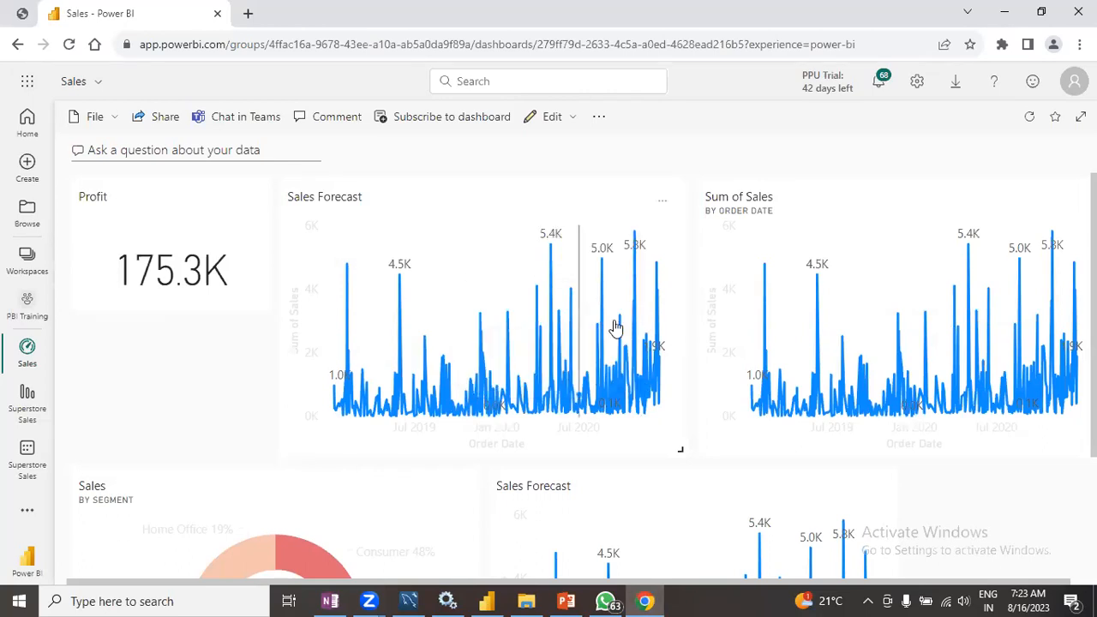
pyautogui.scroll(-2, 512, 387)
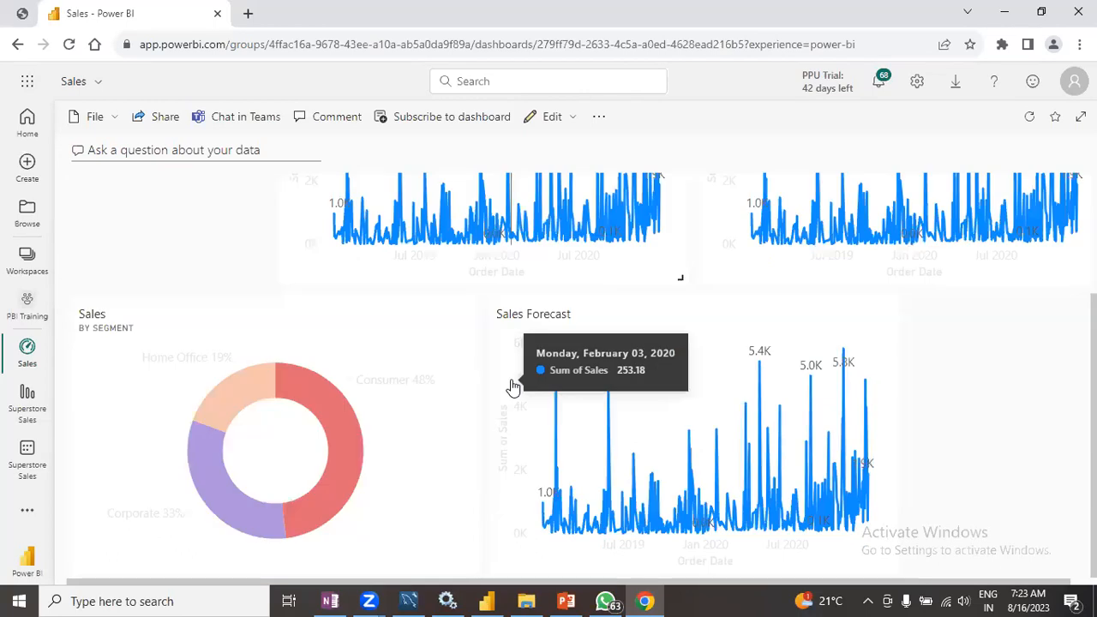
pyautogui.scroll(2, 512, 388)
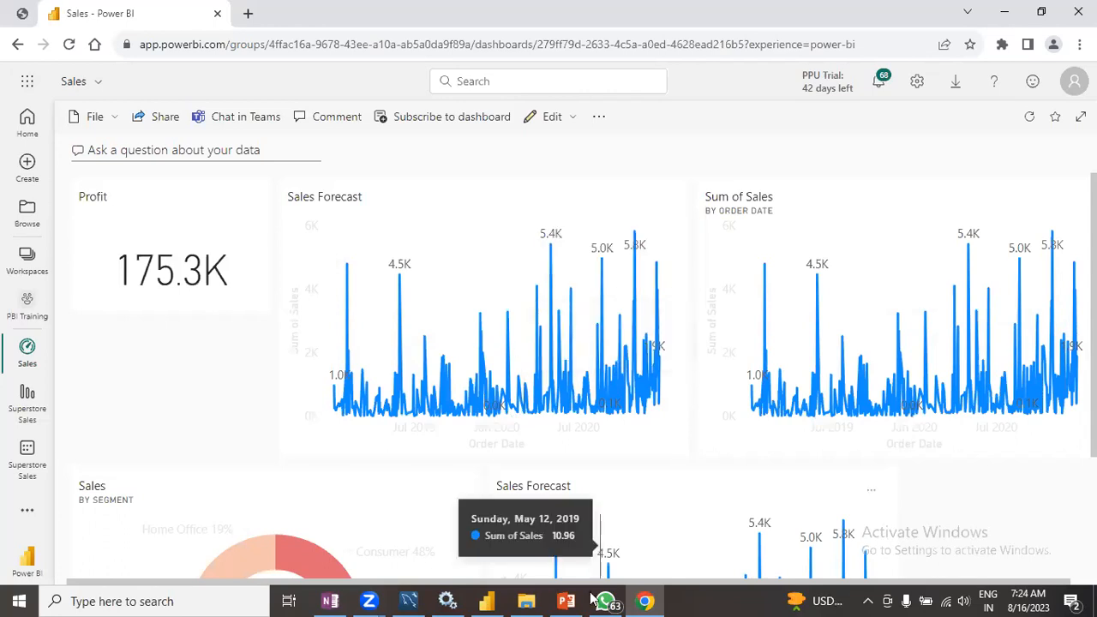
# - Minimize the browser and reselect the '3 Views of Power BI Desktop' slide in the presentation
pyautogui.moveTo(590, 599)
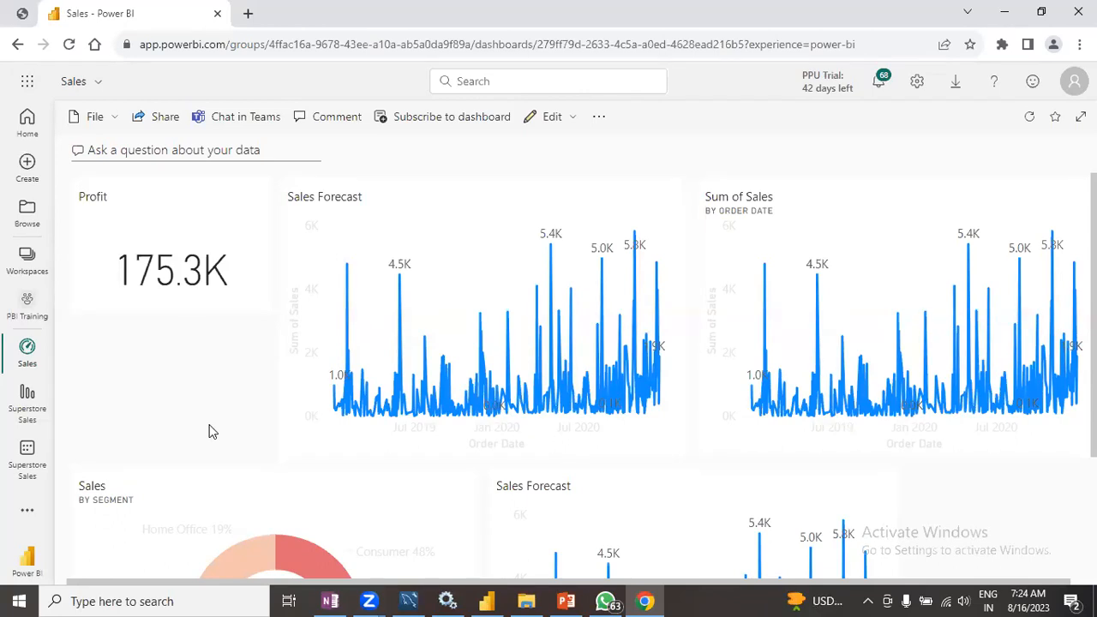
pyautogui.click(996, 24)
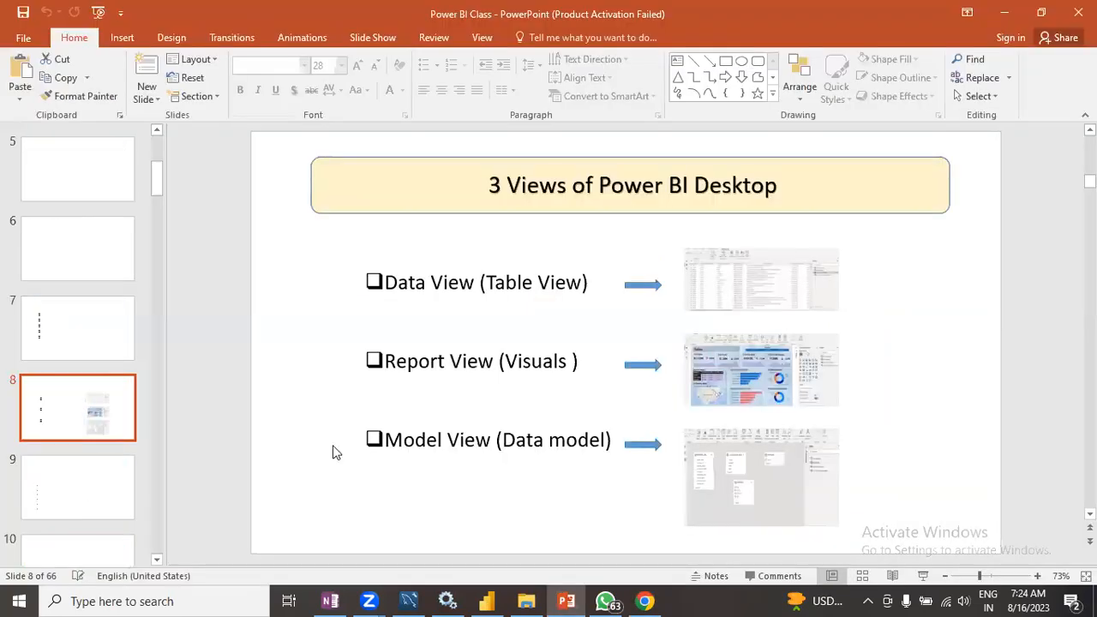
pyautogui.click(39, 507)
pyautogui.click(66, 439)
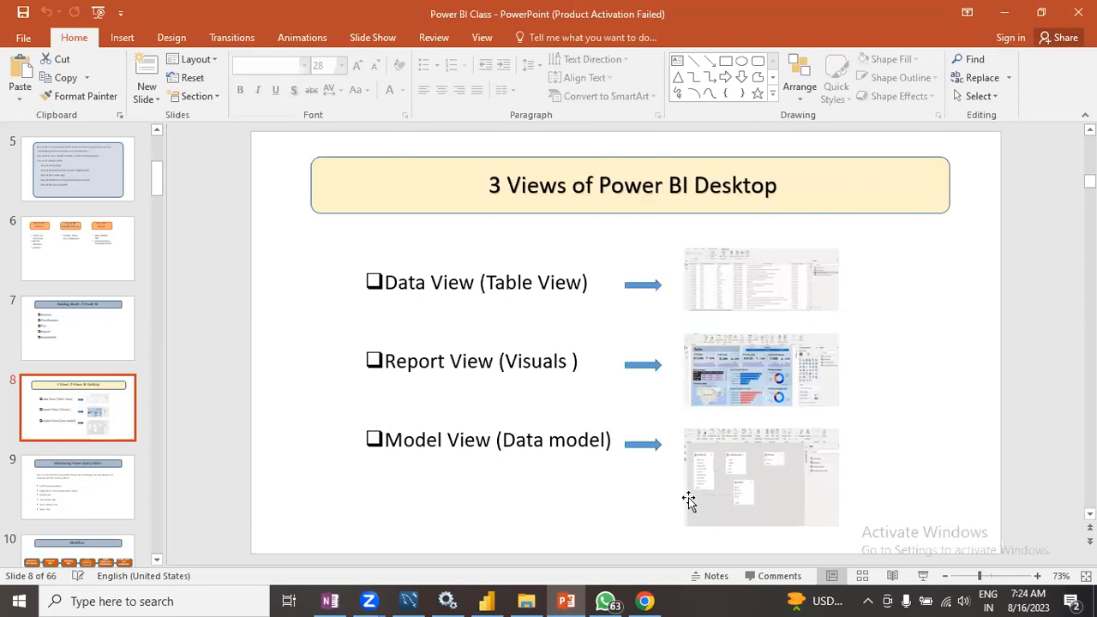
# - Open the Sales Power BI file from the Power BI Training folder
pyautogui.click(522, 600)
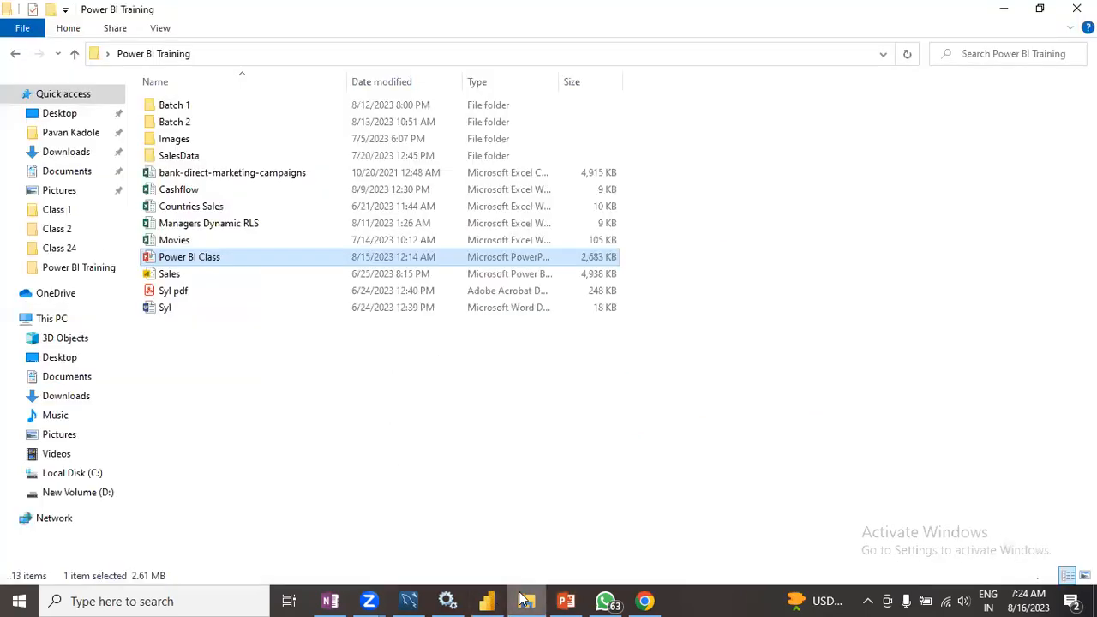
pyautogui.click(198, 276)
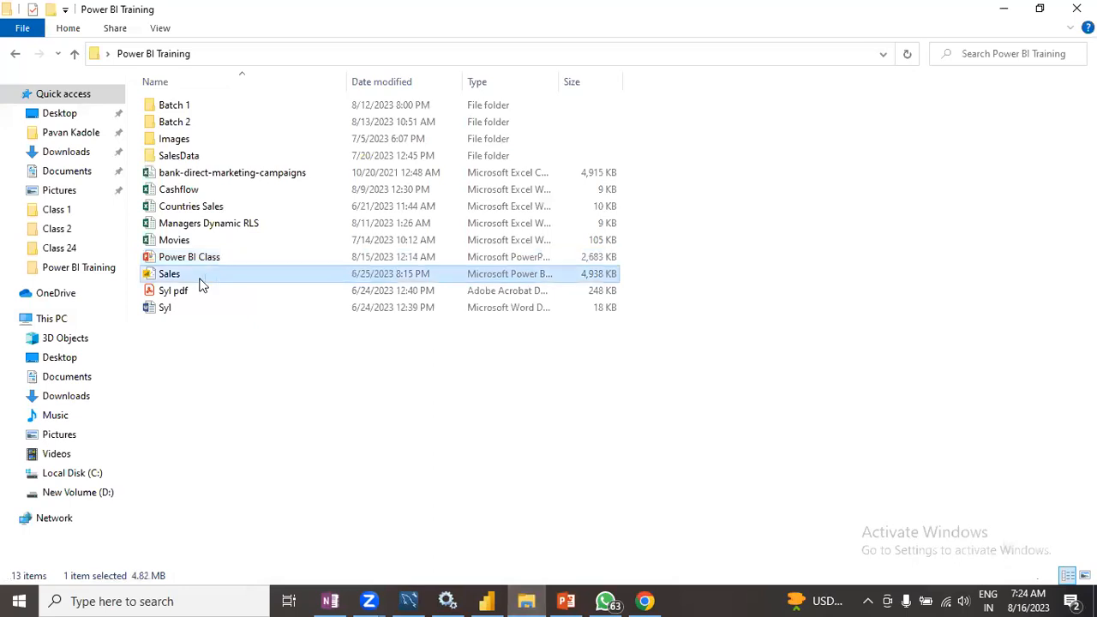
pyautogui.click(1010, 12)
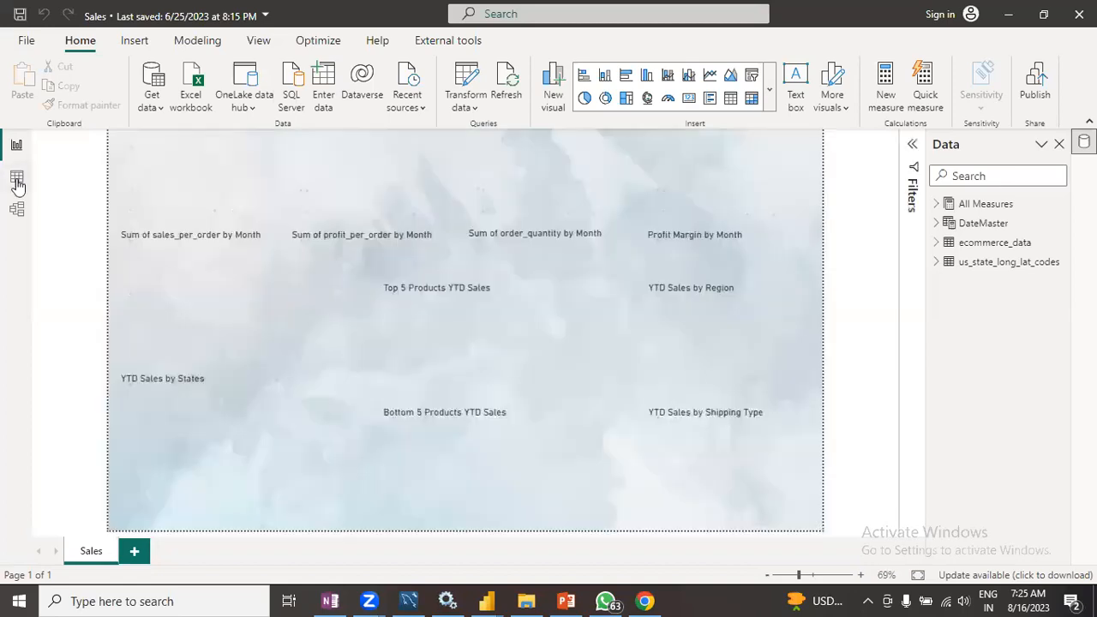
# - Switch to Data view and back to Report view of the Sales report
pyautogui.click(17, 180)
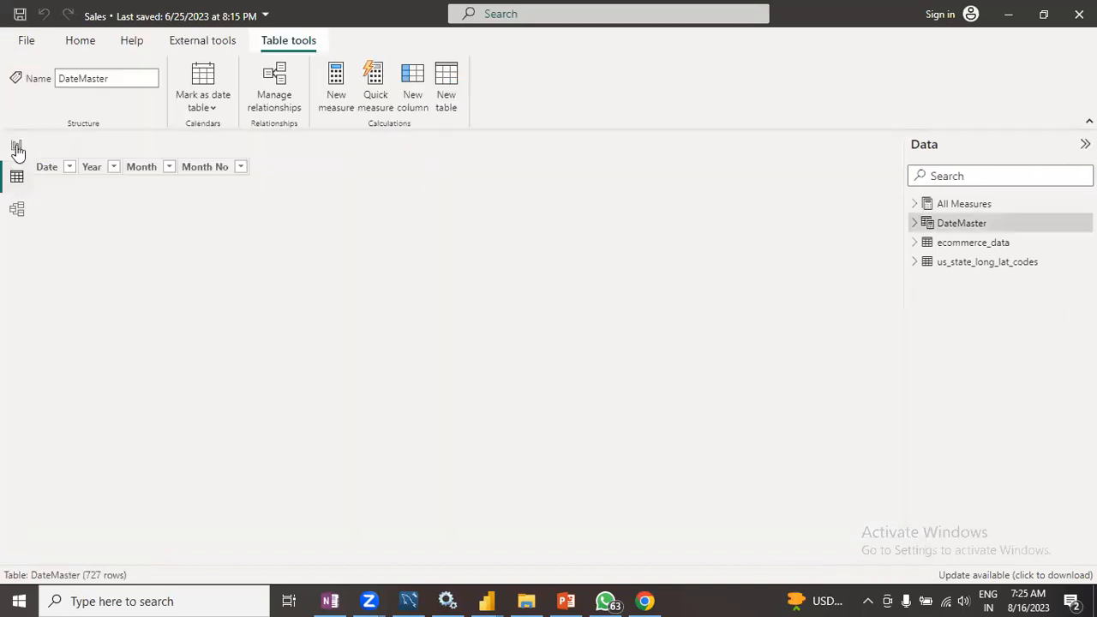
pyautogui.click(18, 147)
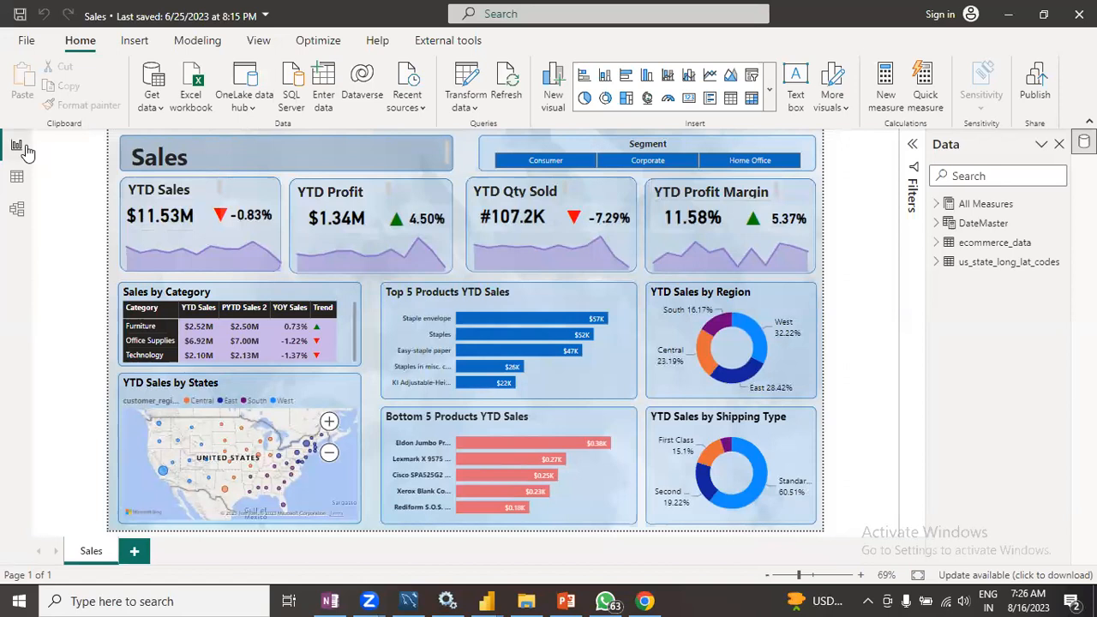
pyautogui.click(570, 162)
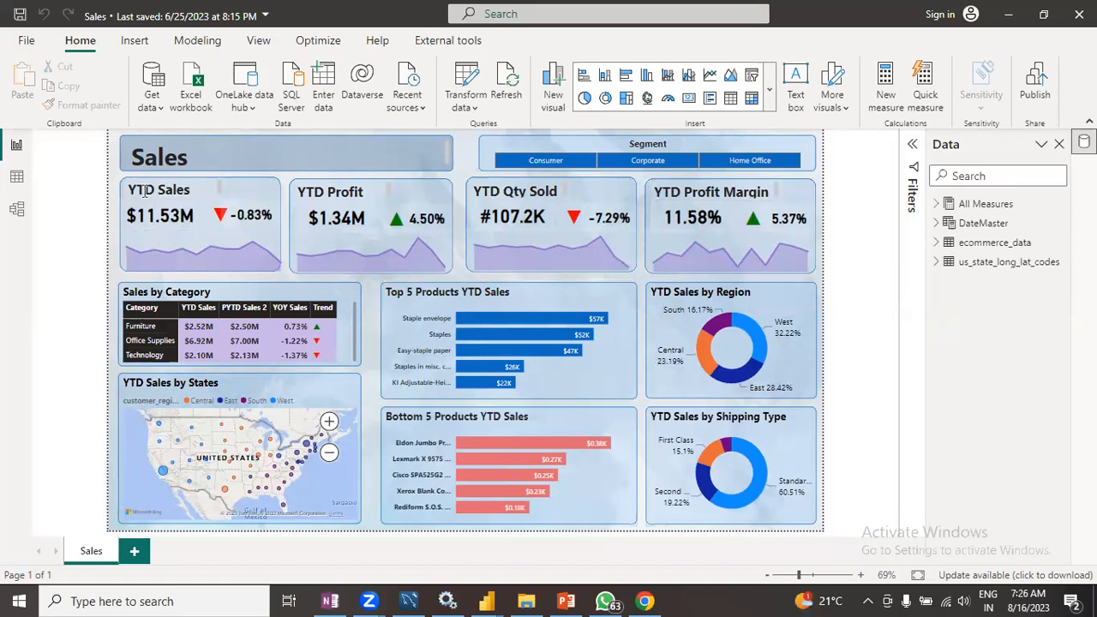
# - Open the ecommerce_data table in Data view and scroll through its columns
pyautogui.click(15, 184)
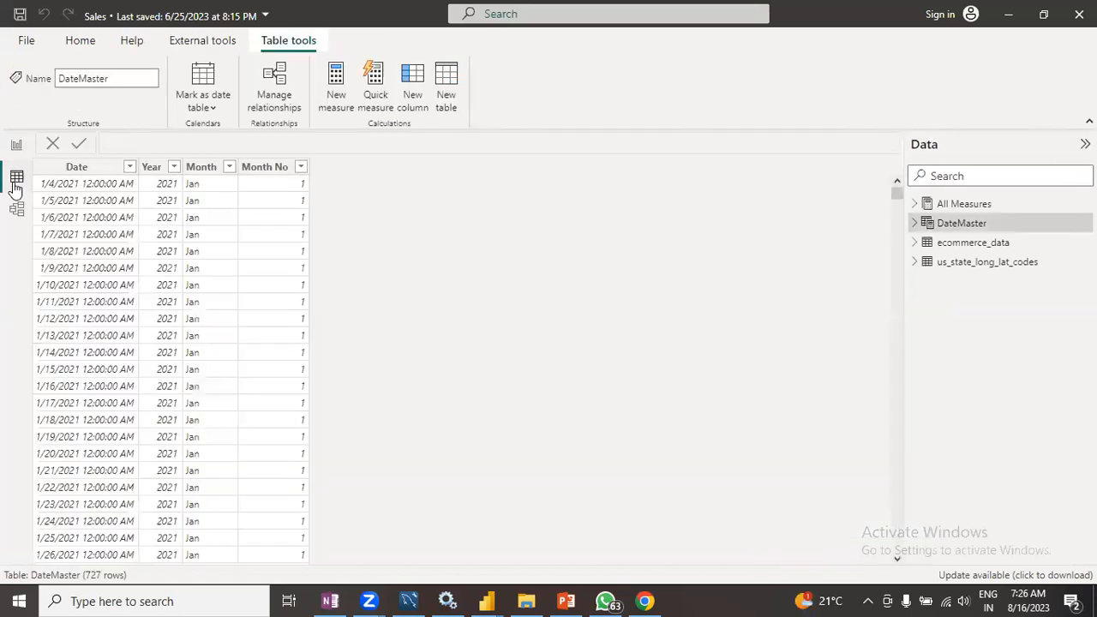
pyautogui.click(962, 246)
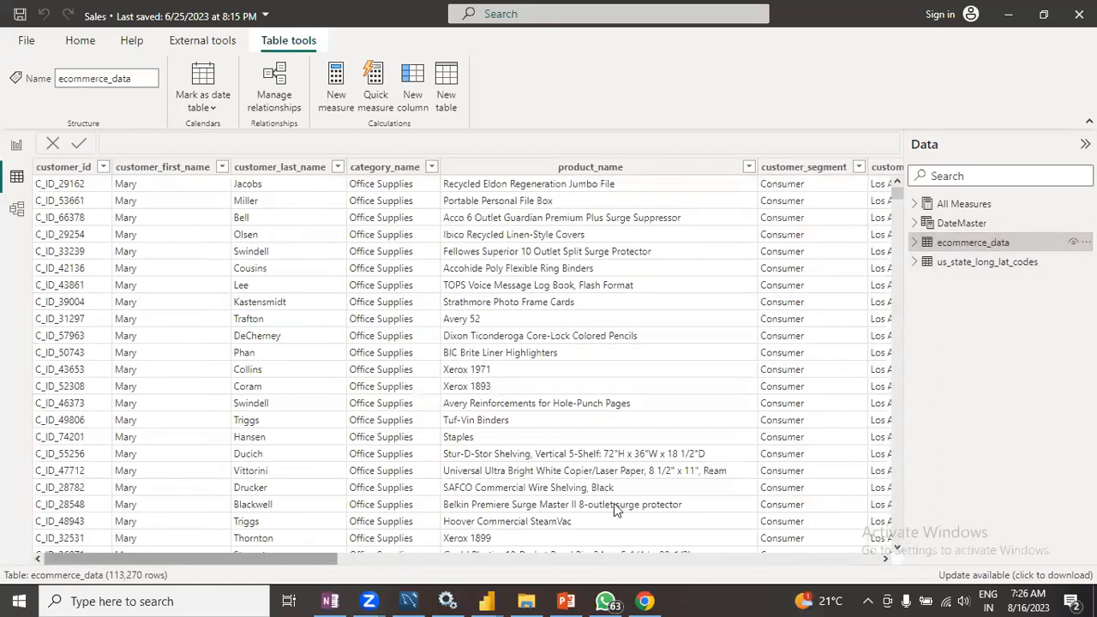
pyautogui.hscroll(5, 614, 504)
pyautogui.hscroll(5, 614, 509)
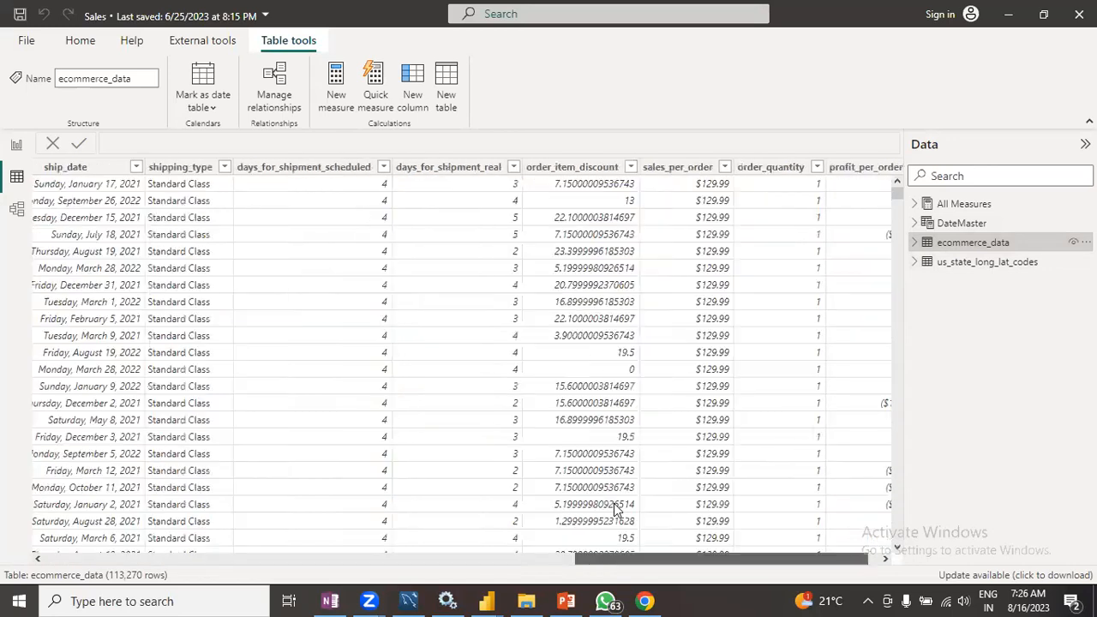
pyautogui.hscroll(-5, 614, 509)
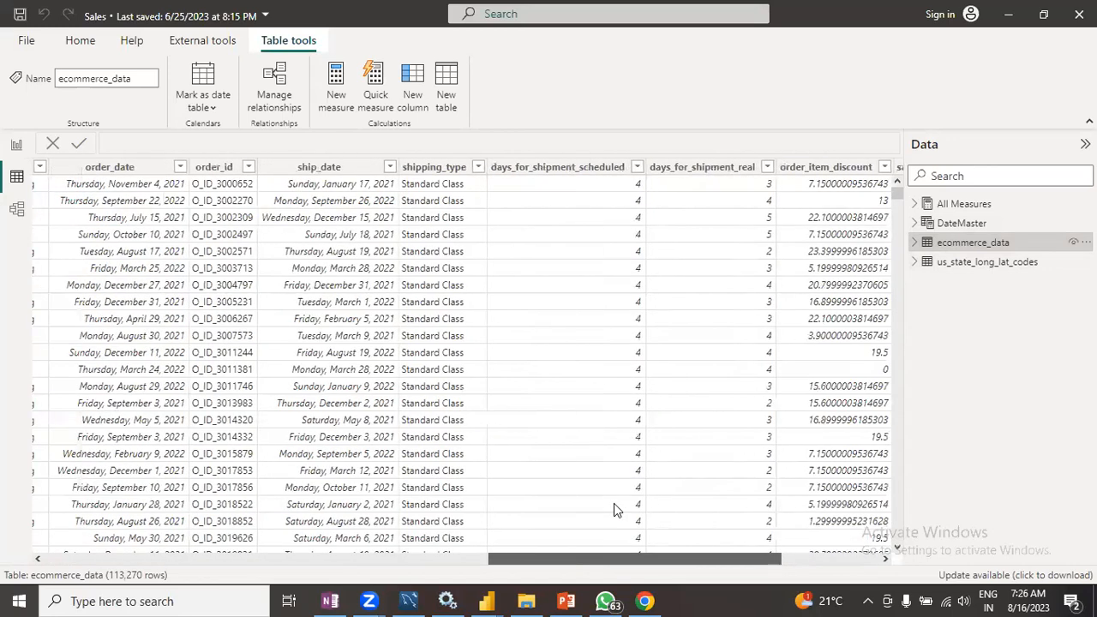
pyautogui.hscroll(-2, 614, 503)
pyautogui.hscroll(-5, 614, 503)
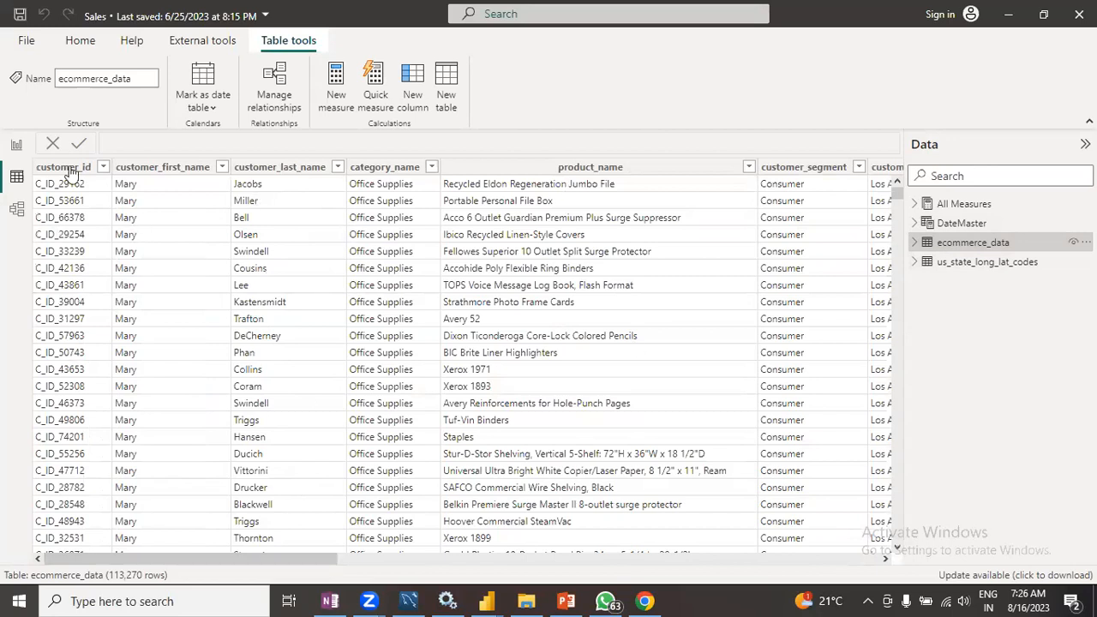
# - Switch to Model view and collapse the Properties pane
pyautogui.click(8, 215)
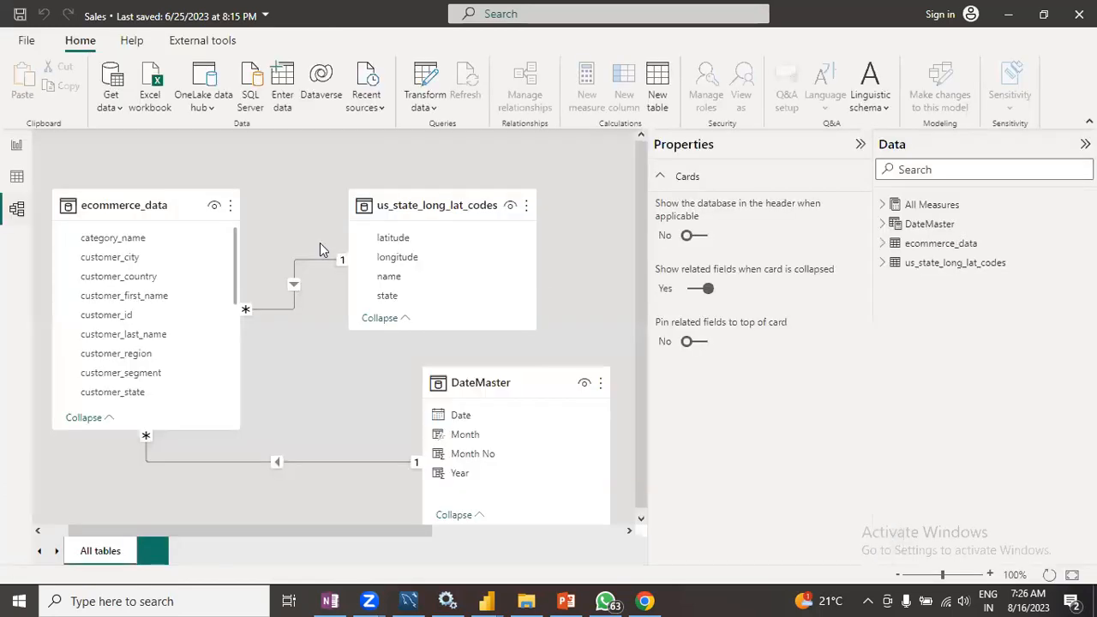
pyautogui.click(861, 145)
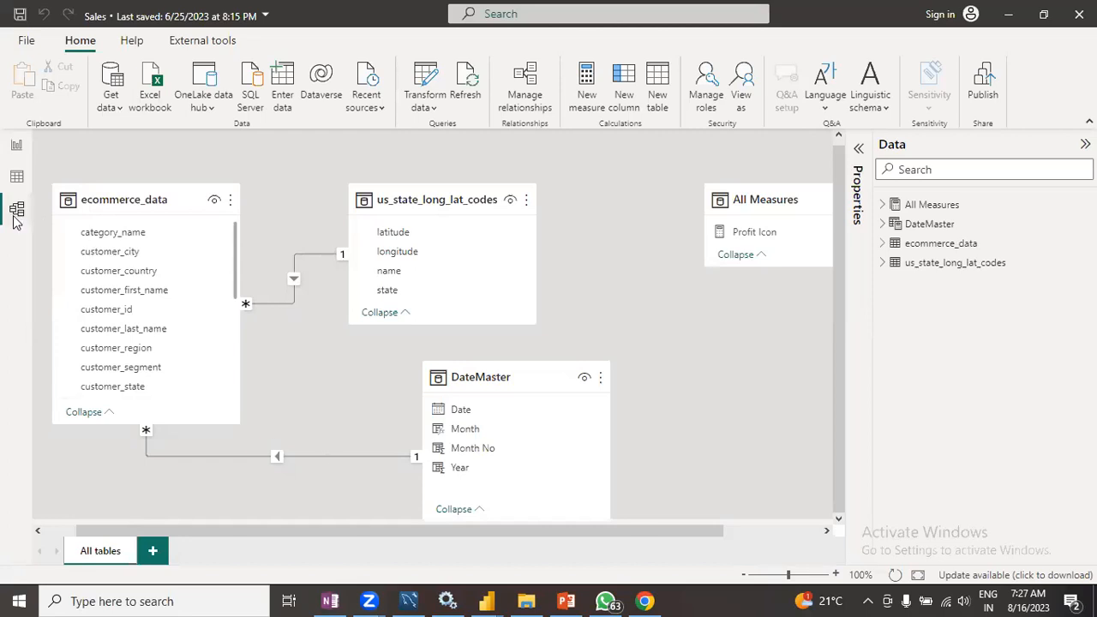
# - Cycle through the Report, Data and Model views and return to the presentation slide
pyautogui.click(16, 148)
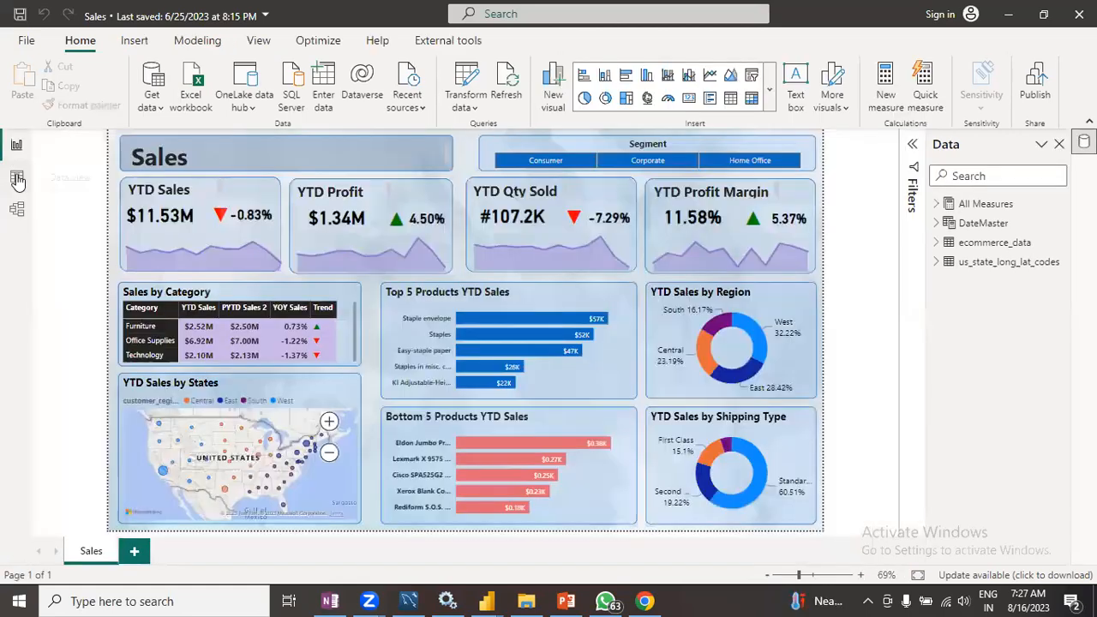
pyautogui.click(17, 179)
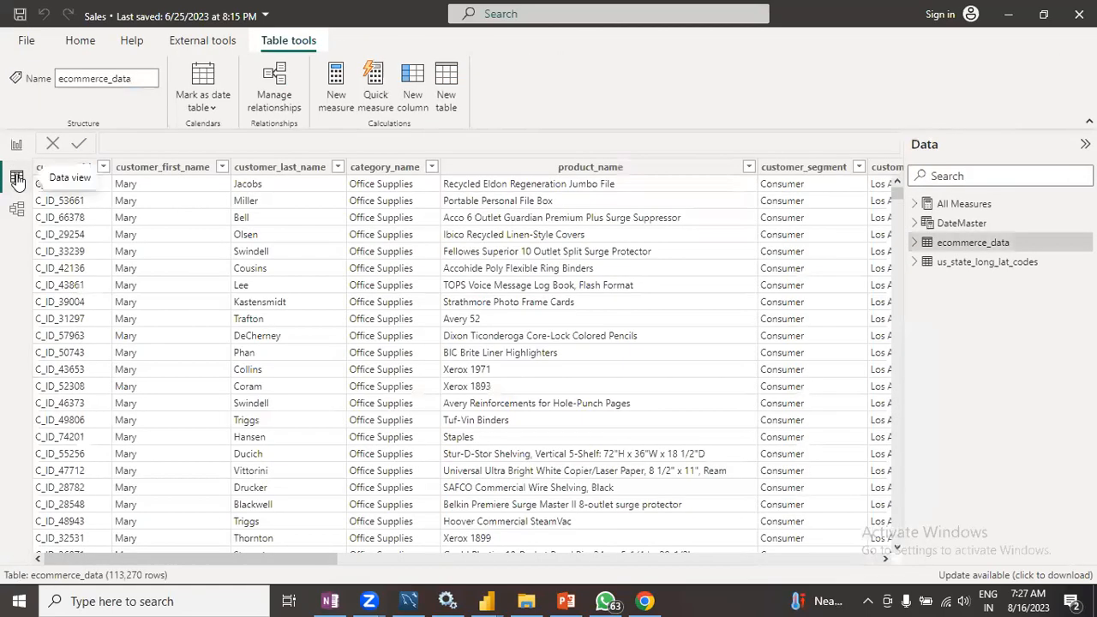
pyautogui.click(18, 210)
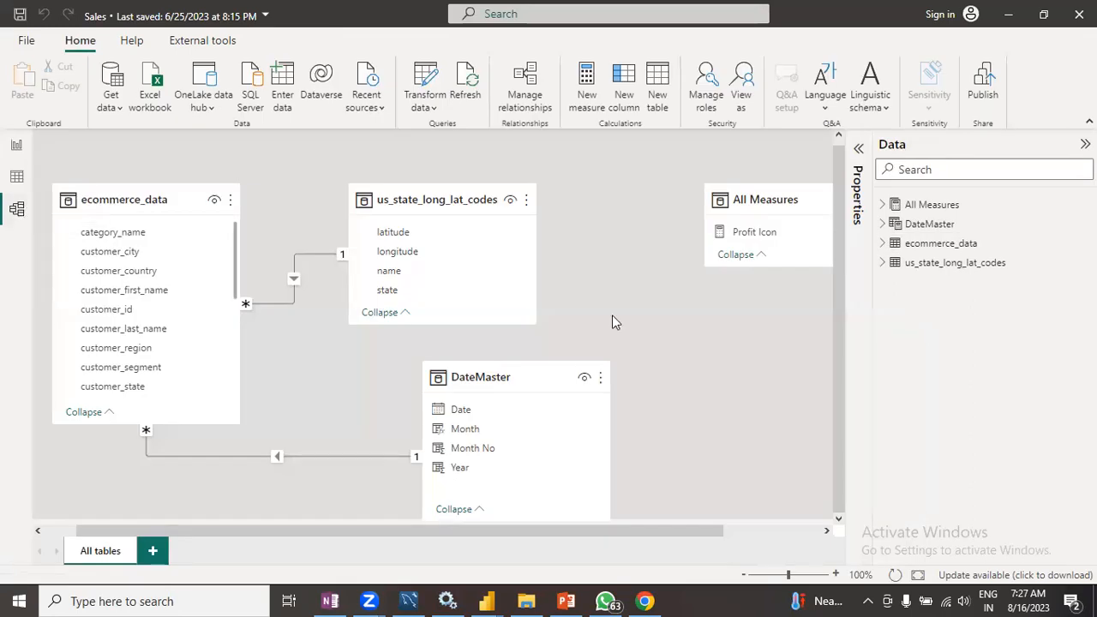
pyautogui.click(566, 600)
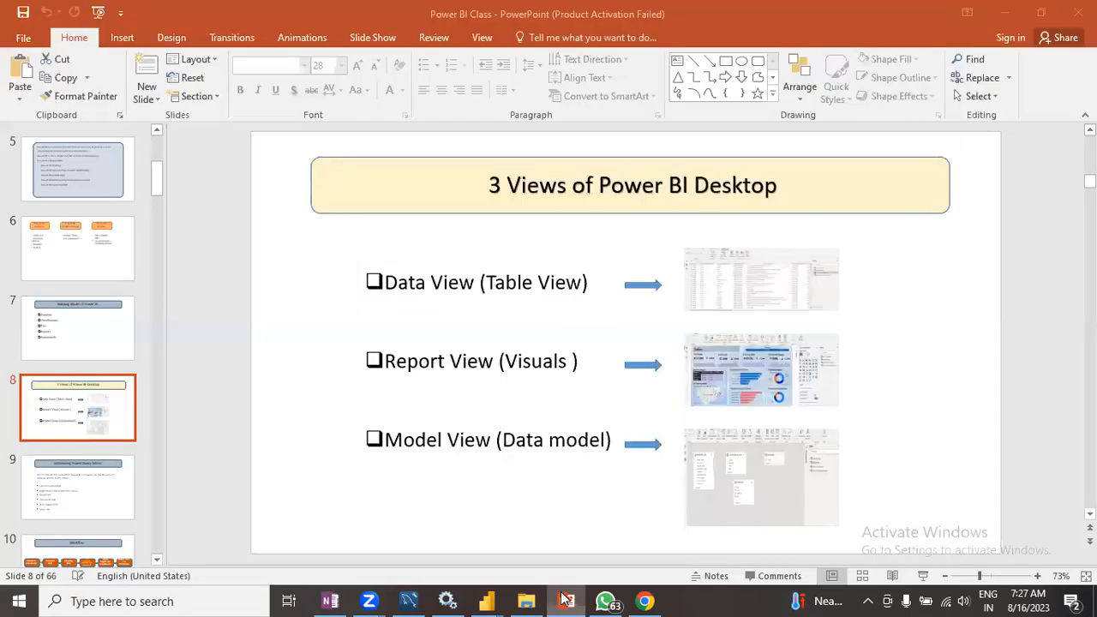
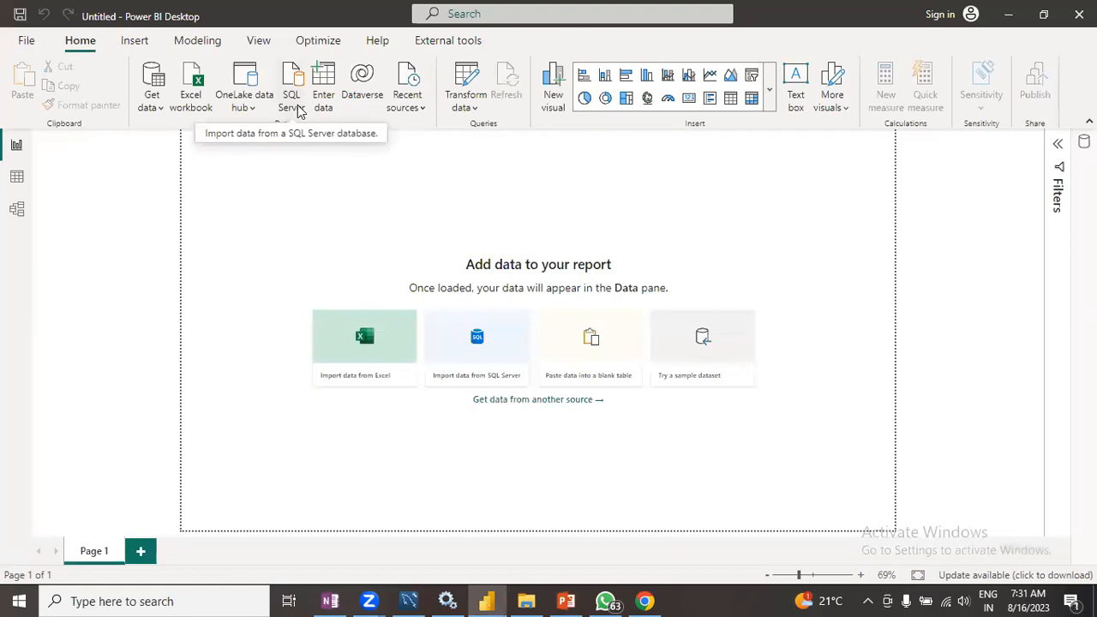
# - Open Get Data's full connector list and search for mysq to open the MySQL database connector
pyautogui.click(155, 104)
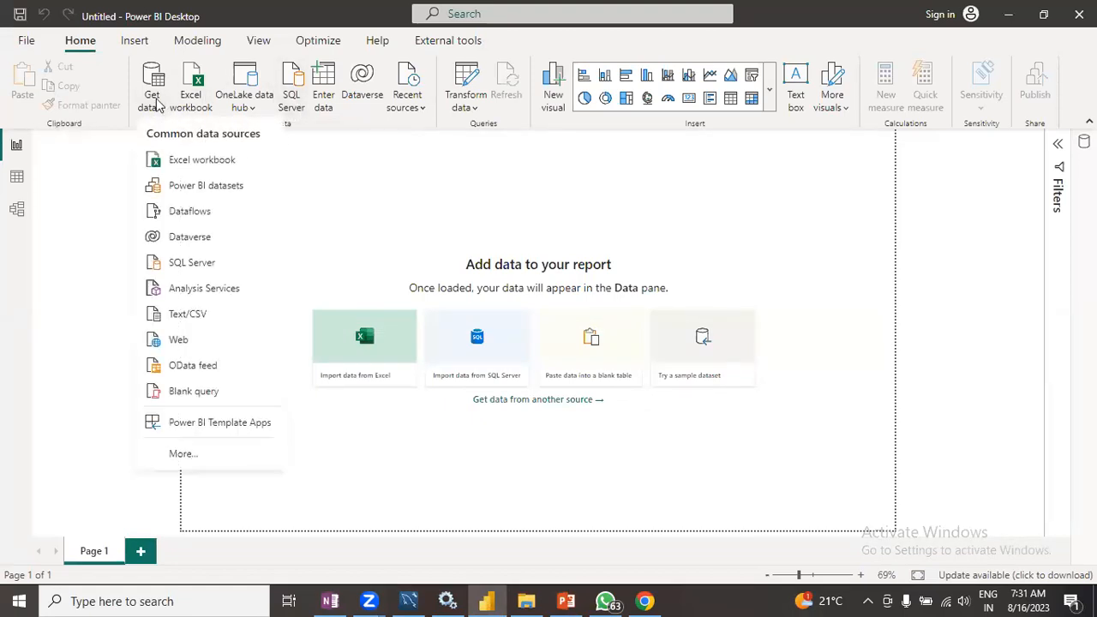
pyautogui.click(413, 224)
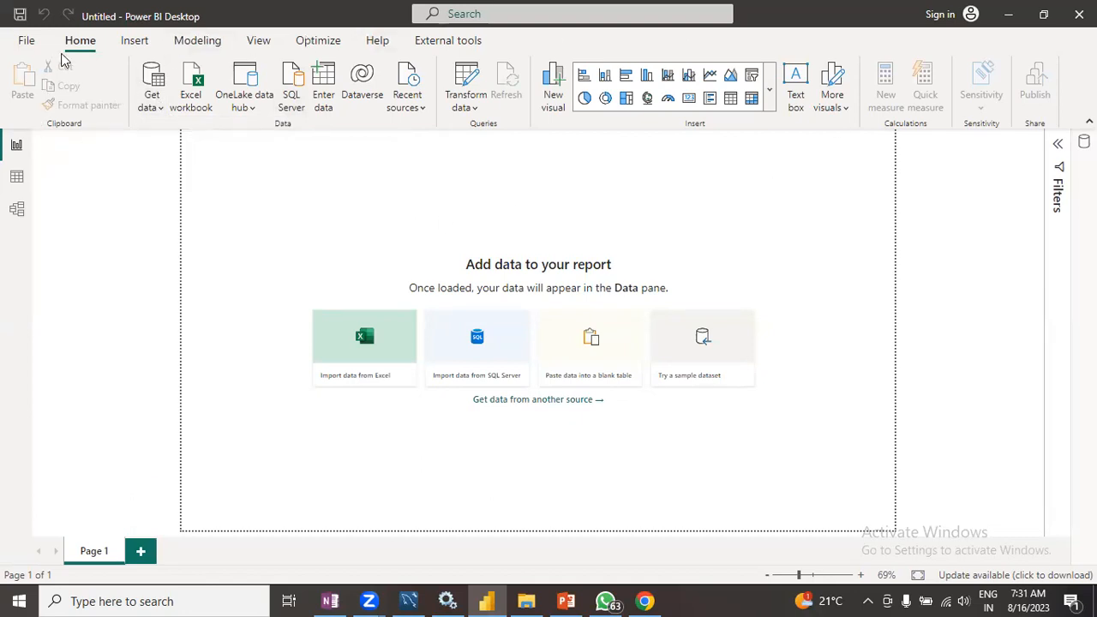
pyautogui.click(159, 108)
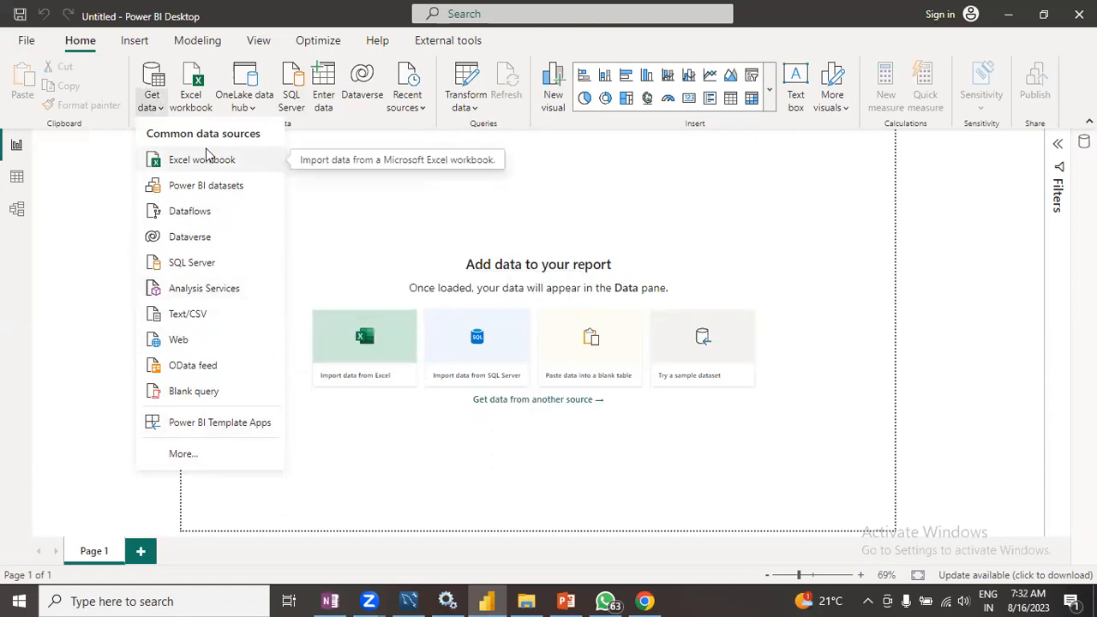
pyautogui.click(191, 461)
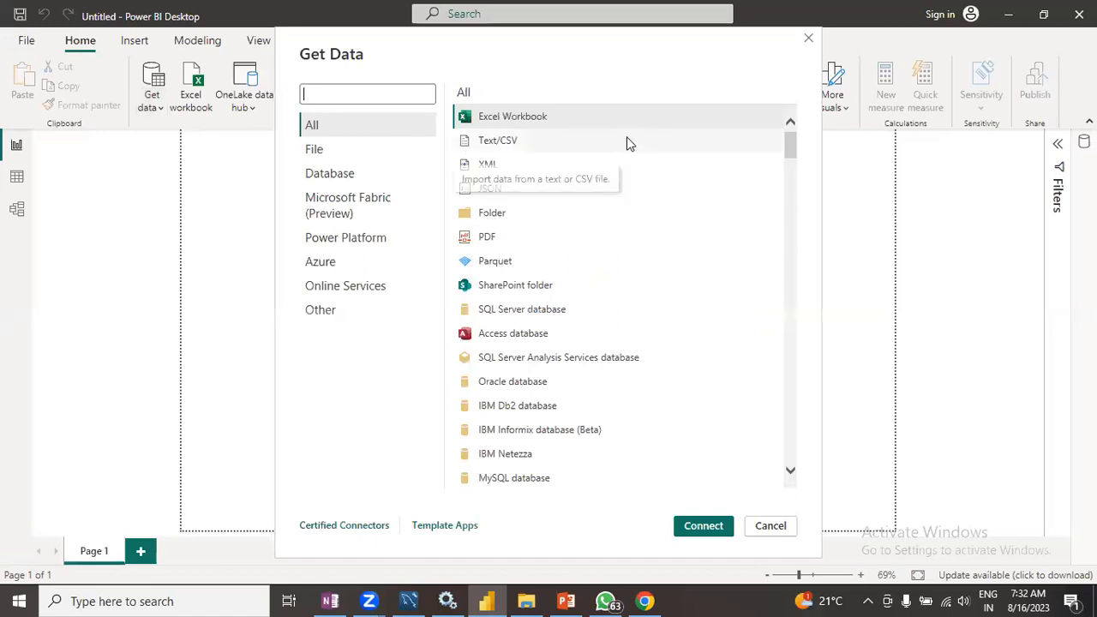
pyautogui.moveTo(790, 143)
pyautogui.mouseDown()
pyautogui.moveTo(796, 467)
pyautogui.moveTo(803, 350)
pyautogui.moveTo(779, 147)
pyautogui.mouseUp()
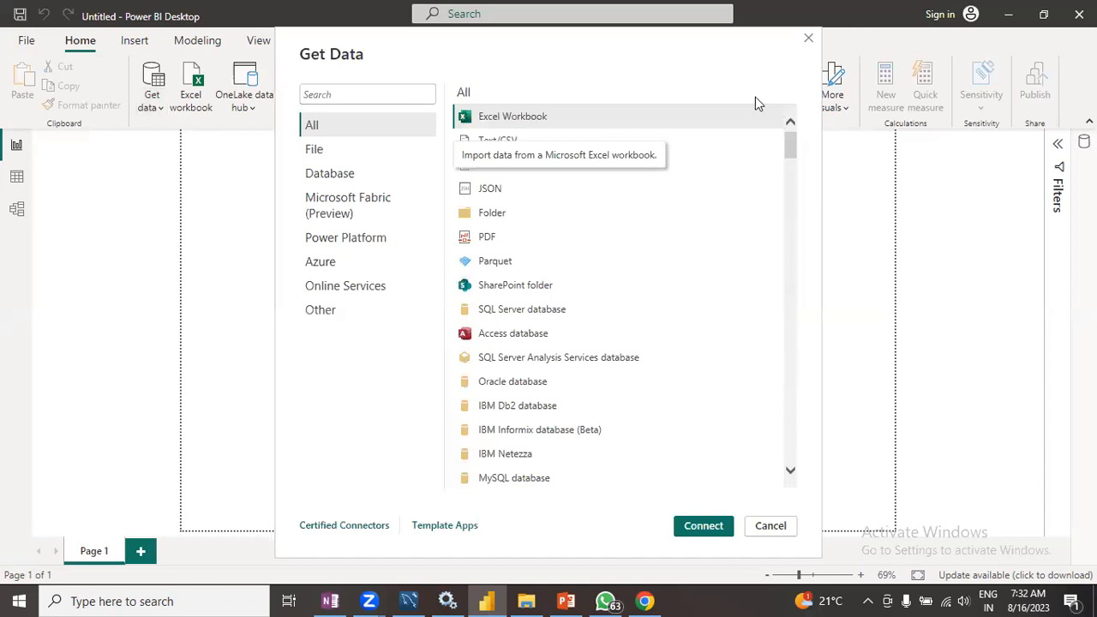
pyautogui.click(335, 95)
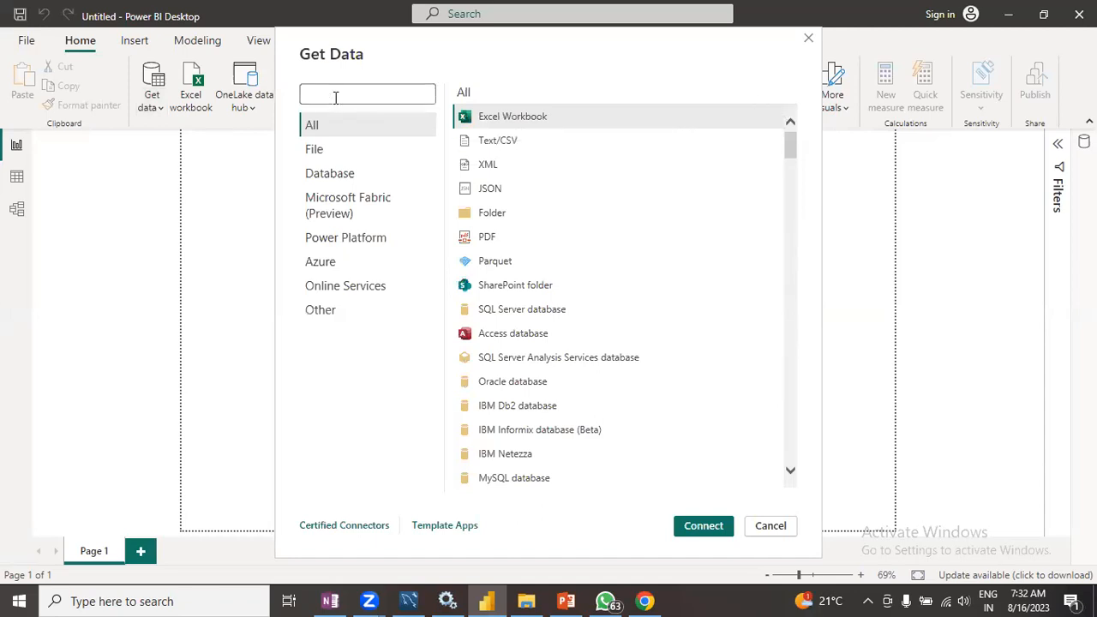
pyautogui.click(341, 185)
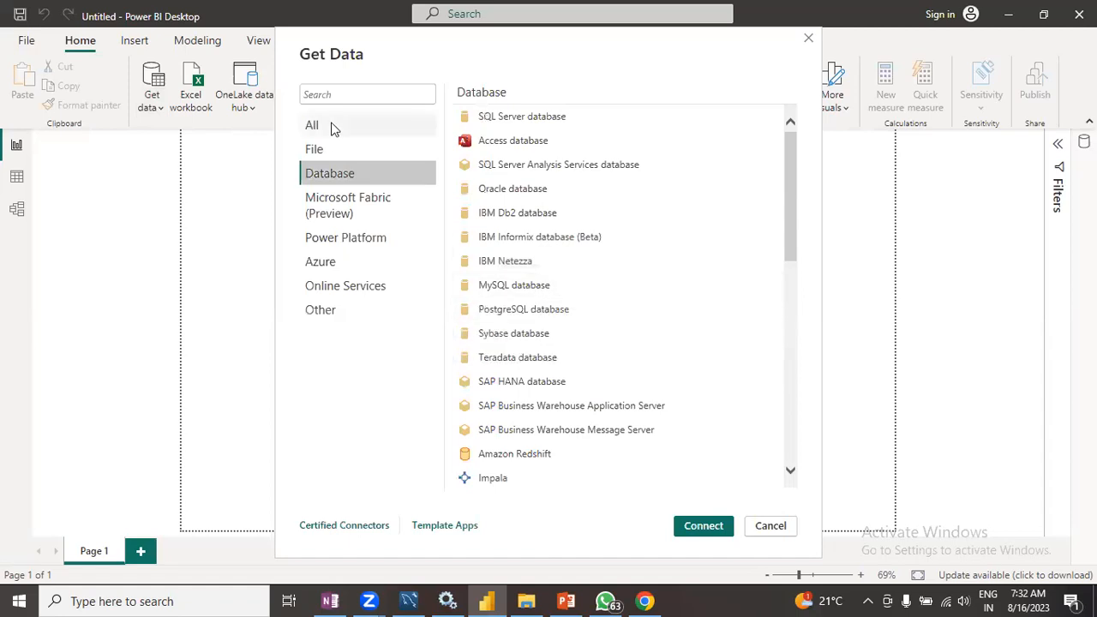
pyautogui.click(334, 95)
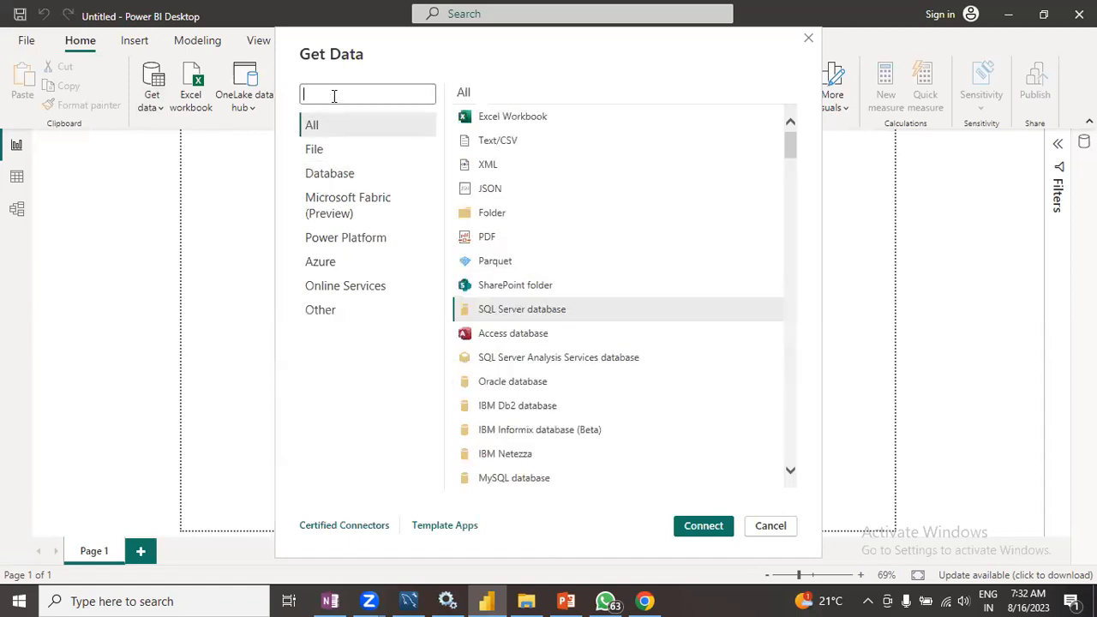
pyautogui.write('mysq')
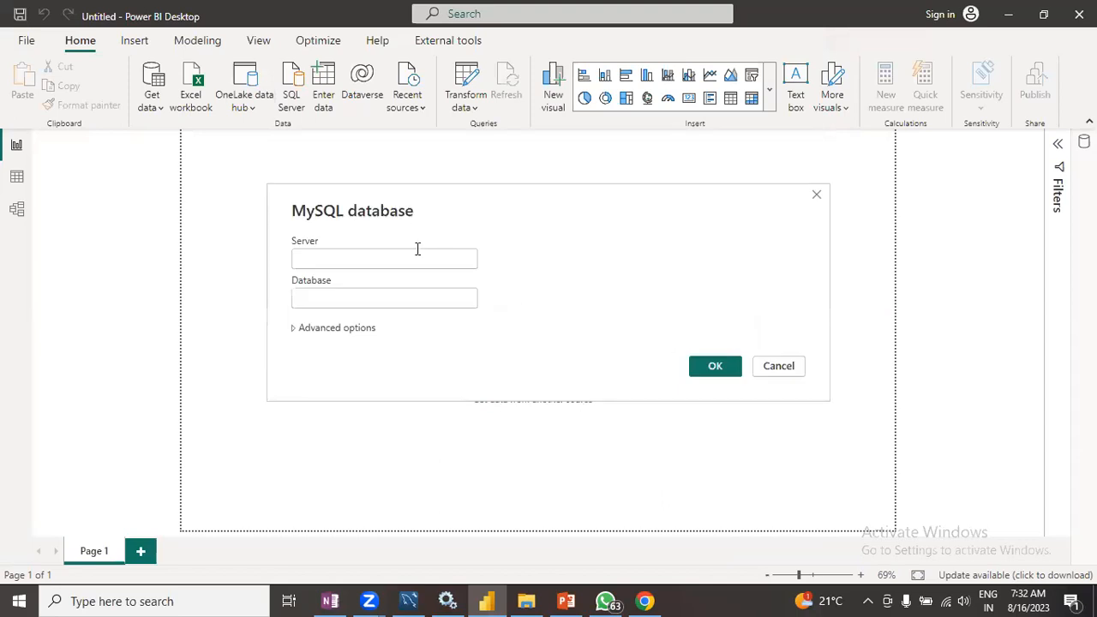
# - Check the sales connection details in MySQL Workbench and return to Power BI Desktop
pyautogui.moveTo(413, 597)
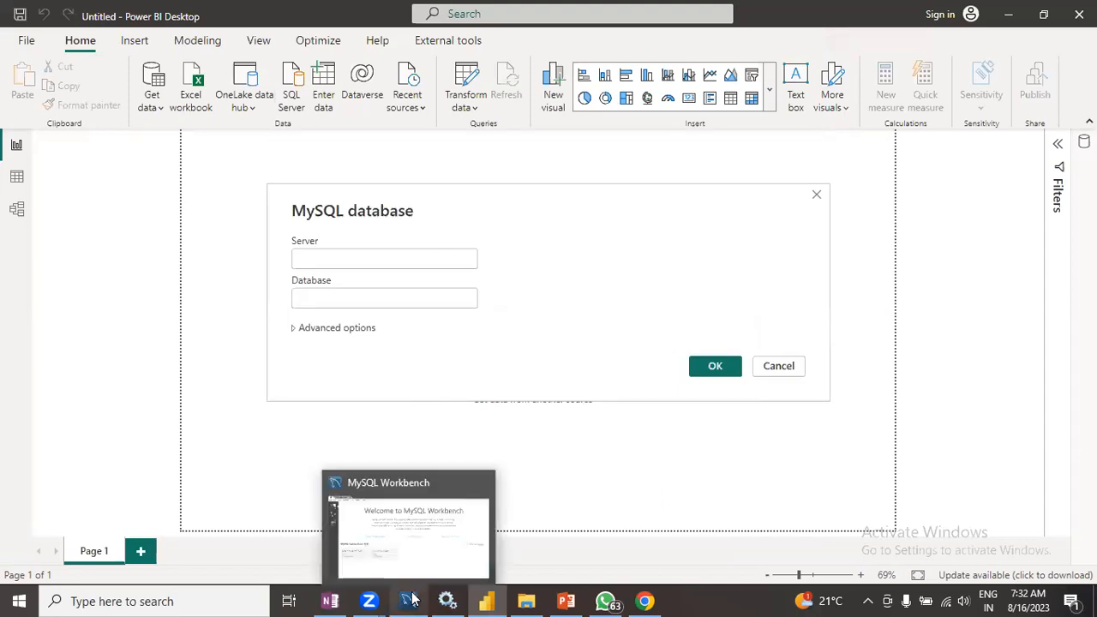
pyautogui.click(395, 537)
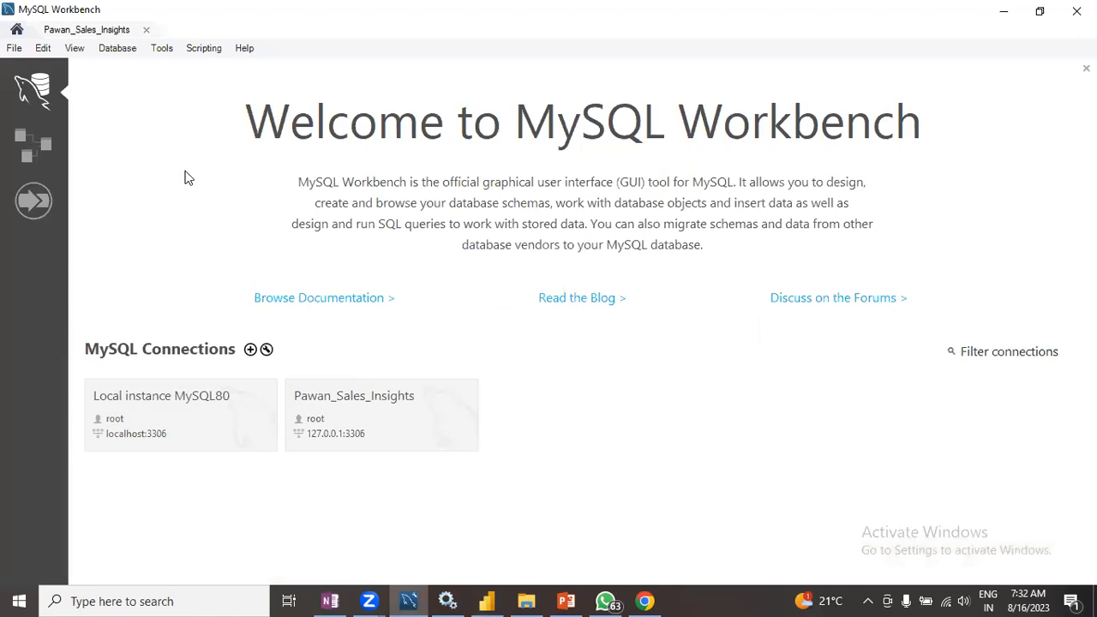
pyautogui.click(1004, 17)
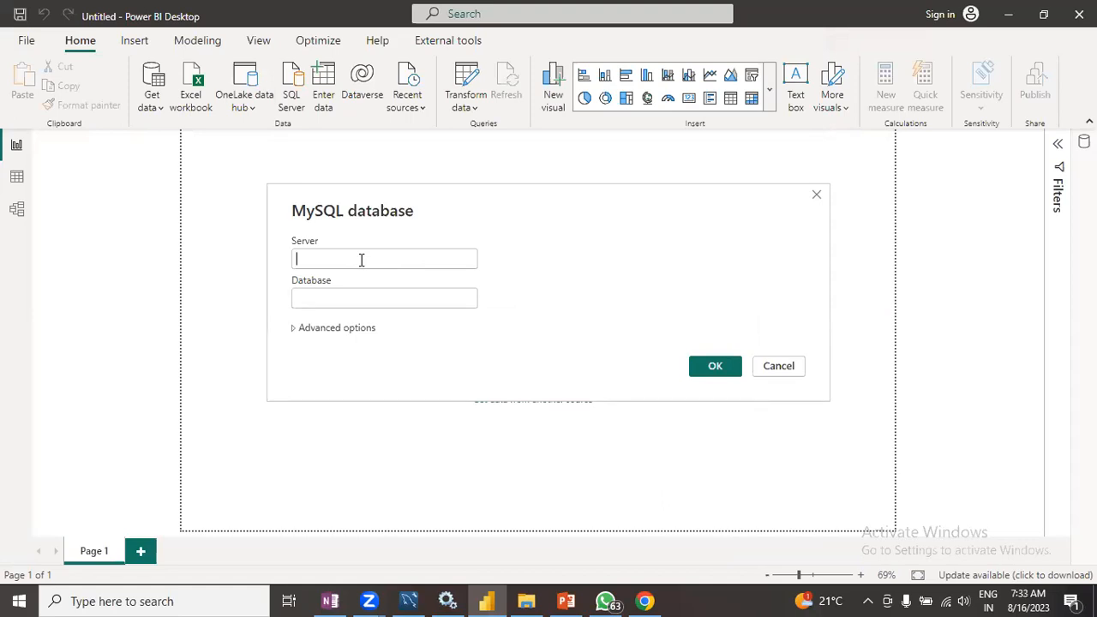
pyautogui.click(409, 601)
# - Connect to the MySQL server 127.0.0.1:3306 with the database sales
pyautogui.click(364, 266)
pyautogui.write('127.0.0')
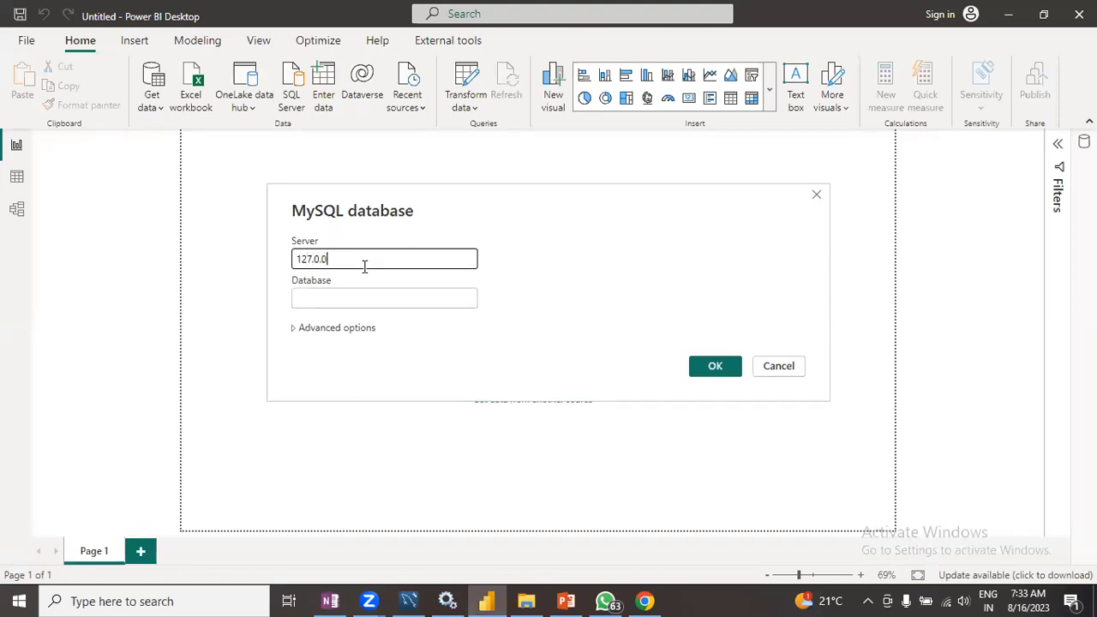
pyautogui.write('.1:3306')
pyautogui.click(350, 301)
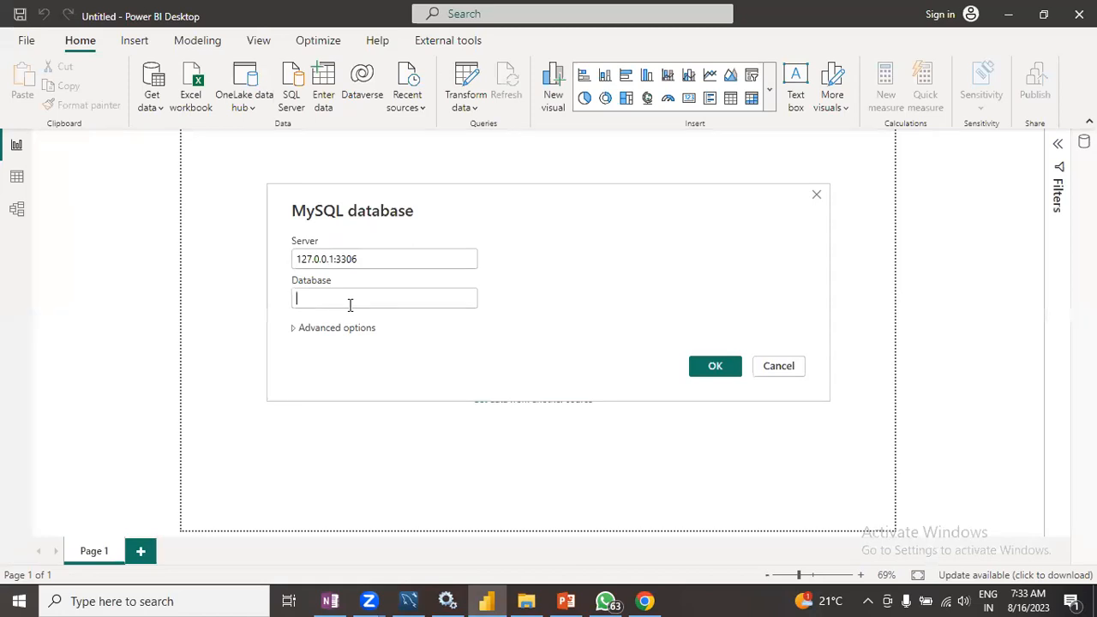
pyautogui.write('sales')
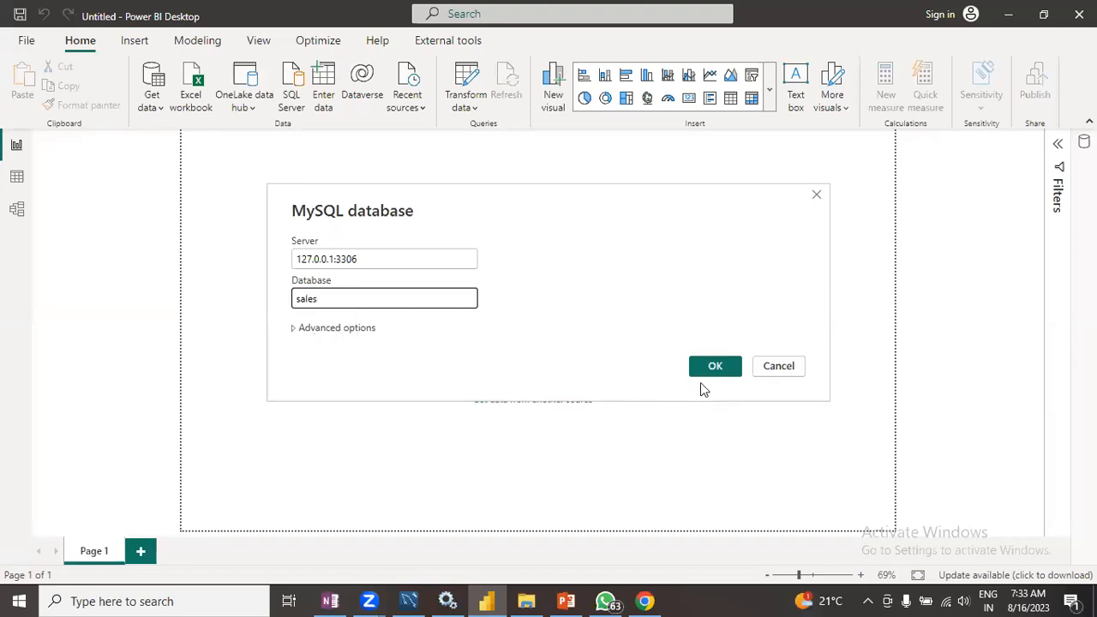
pyautogui.click(715, 367)
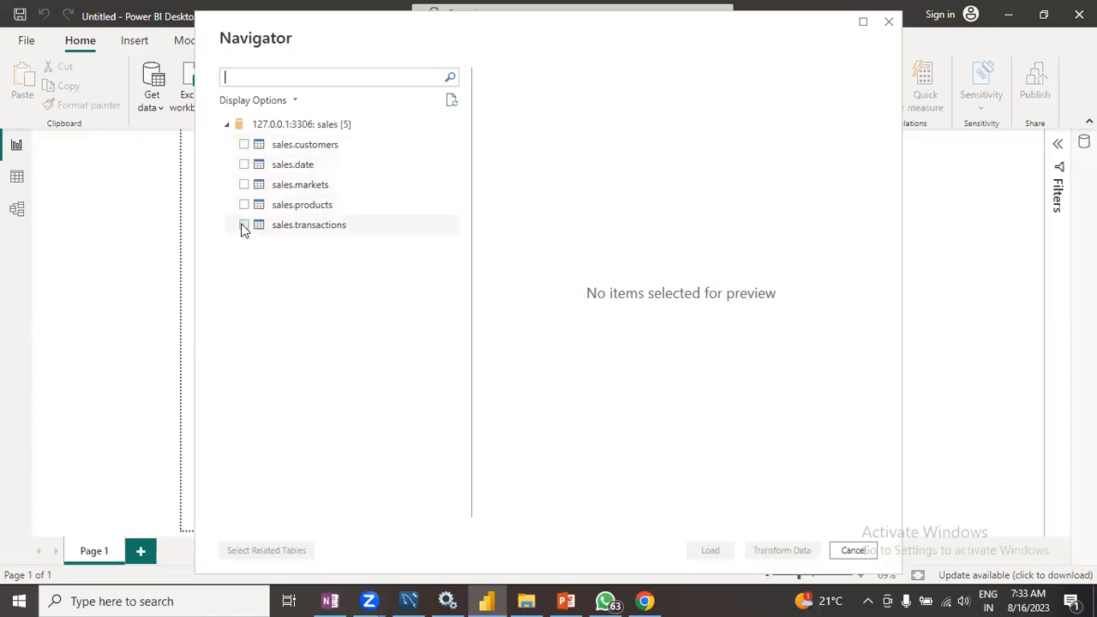
# - Select all five sales tables in the Navigator and preview the transactions data
pyautogui.click(245, 145)
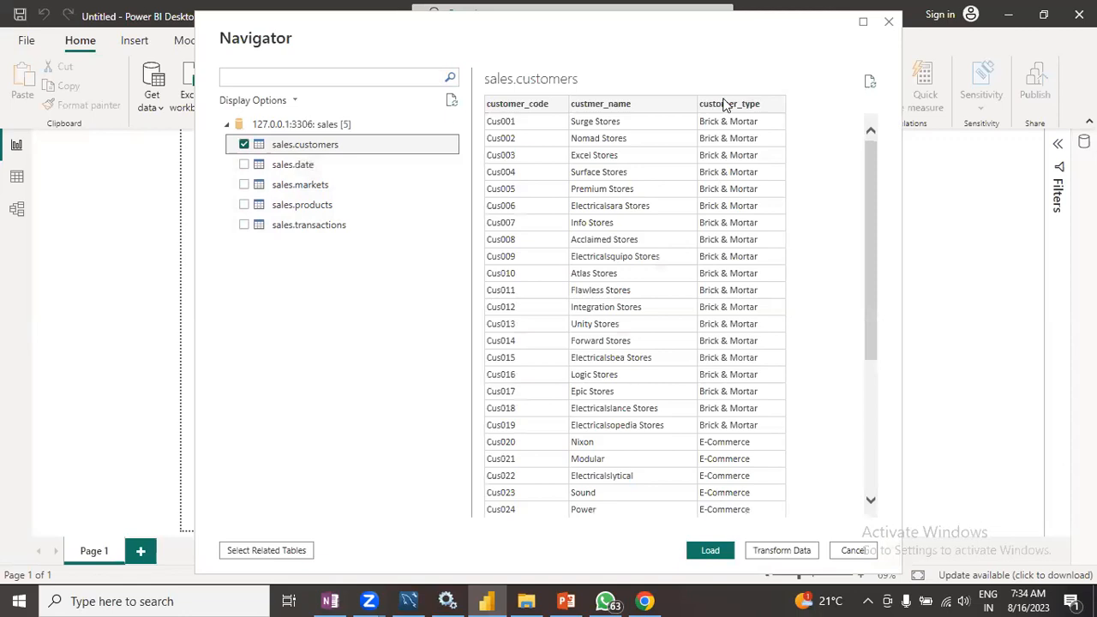
pyautogui.click(244, 165)
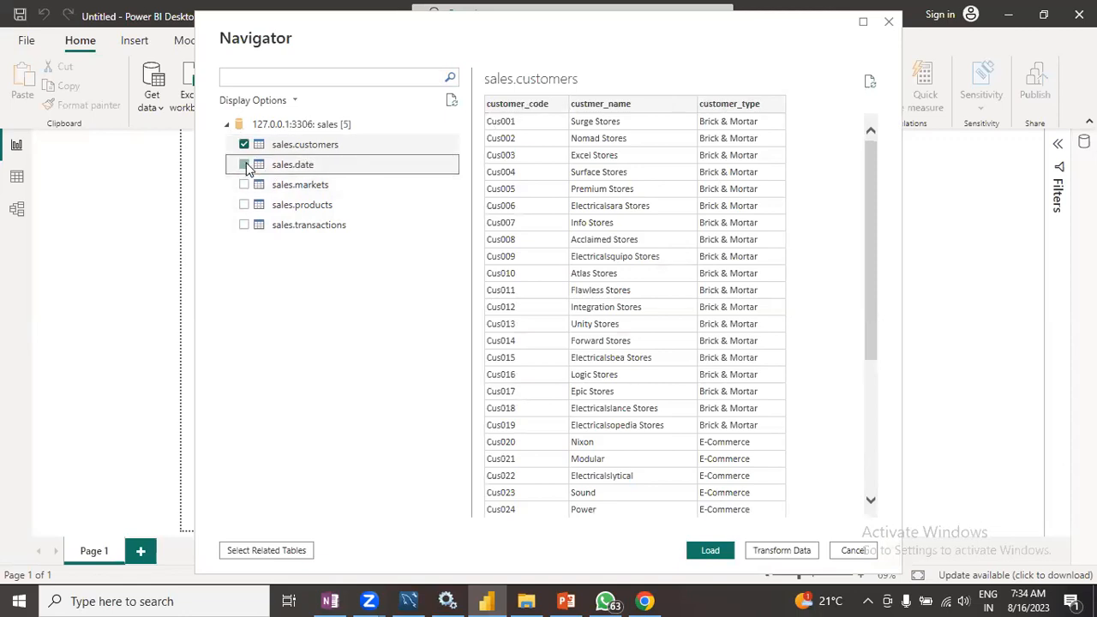
pyautogui.click(245, 186)
pyautogui.click(245, 205)
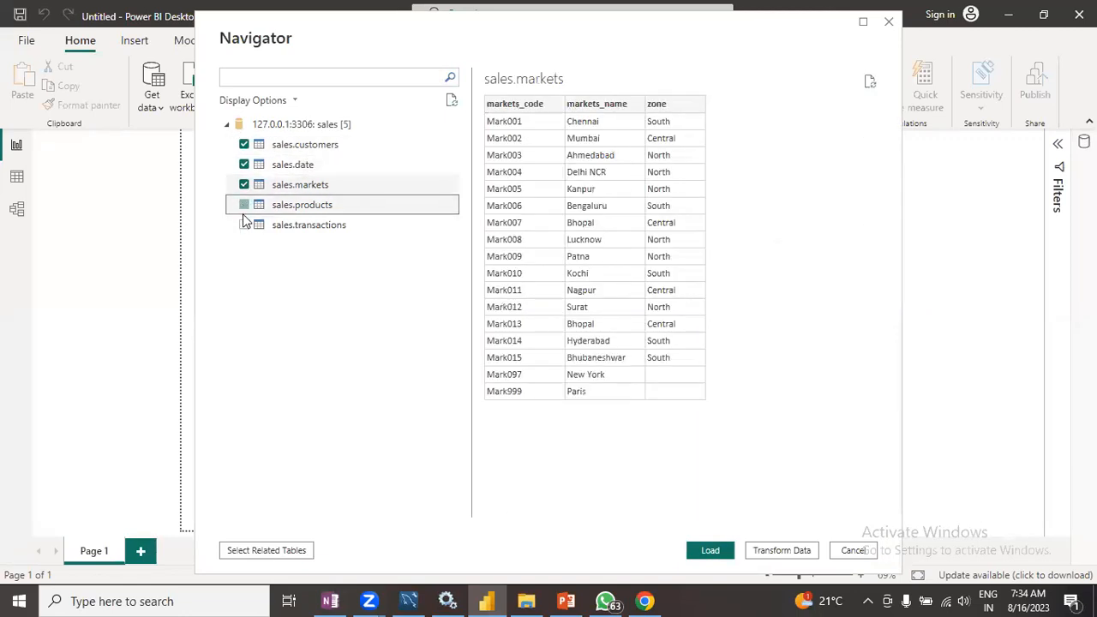
pyautogui.click(245, 225)
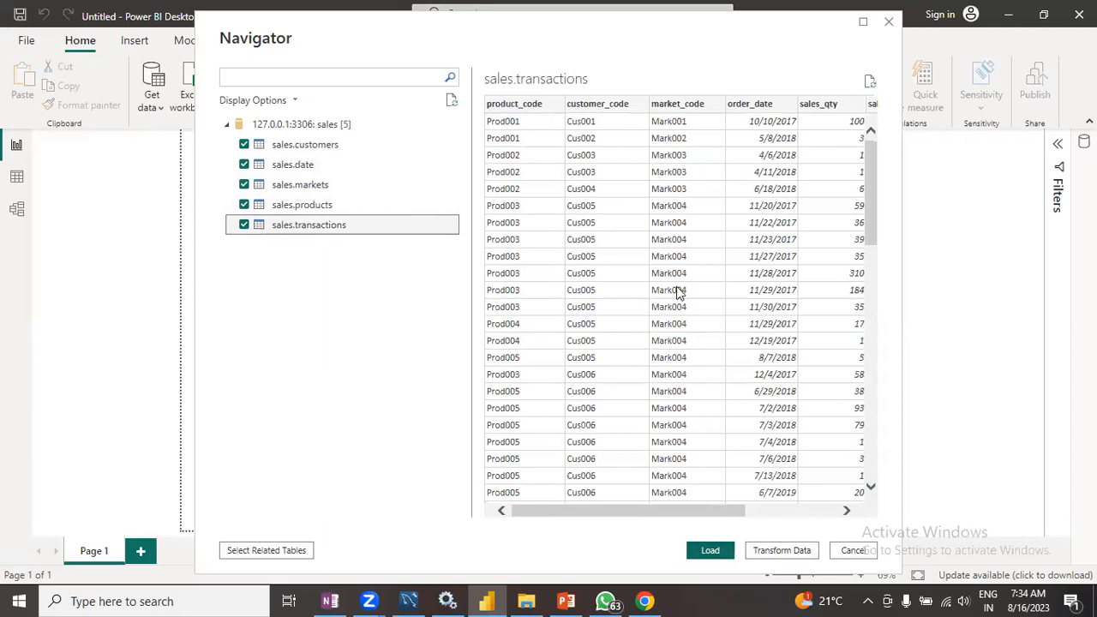
pyautogui.scroll(-9, 714, 243)
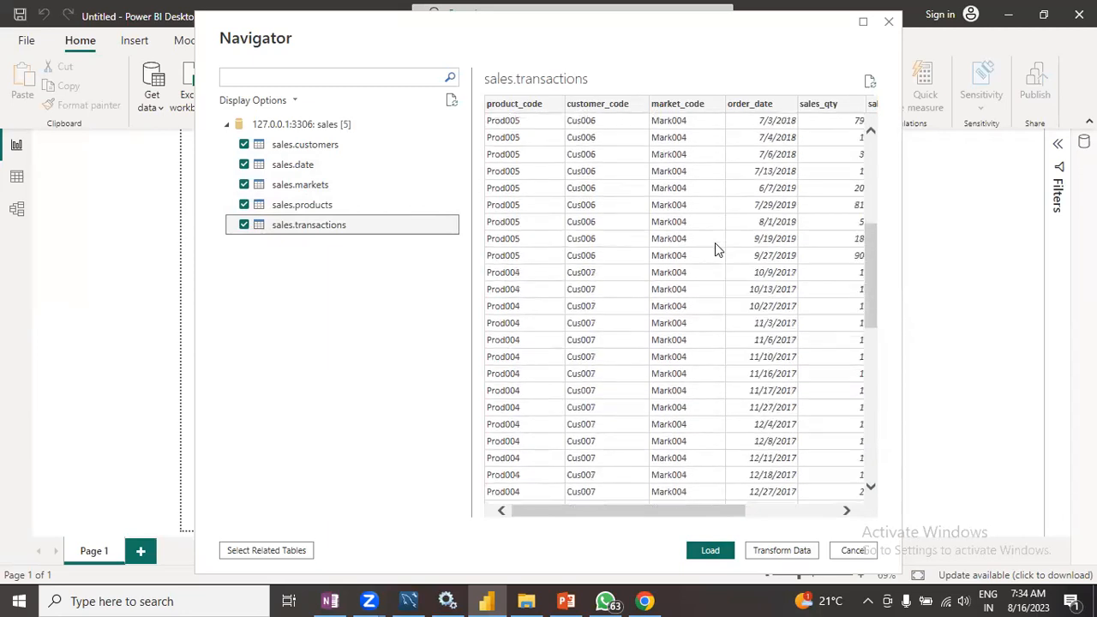
pyautogui.scroll(7, 715, 254)
pyautogui.scroll(3, 715, 254)
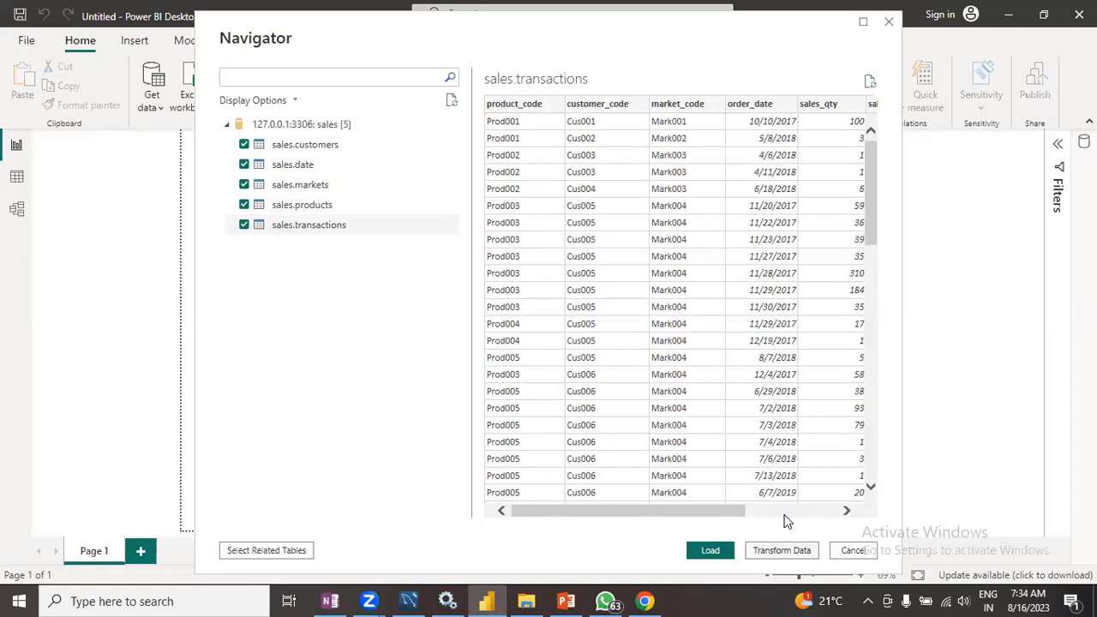
# - Open the selected tables in Power Query Editor and apply them to the report with Close & Apply
pyautogui.press('Escape')
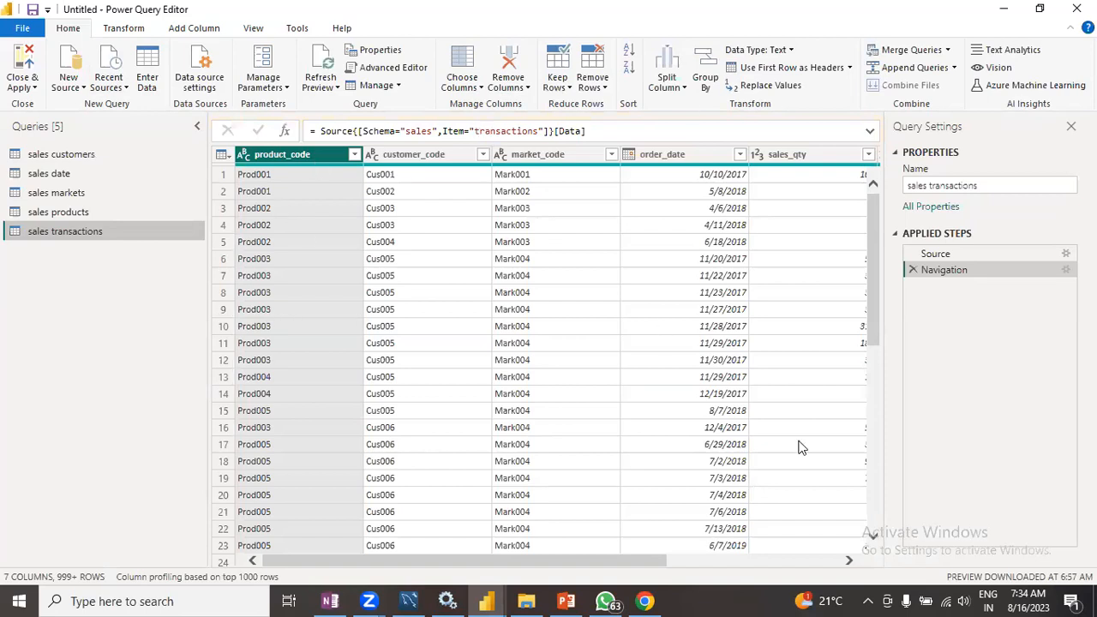
pyautogui.click(1006, 11)
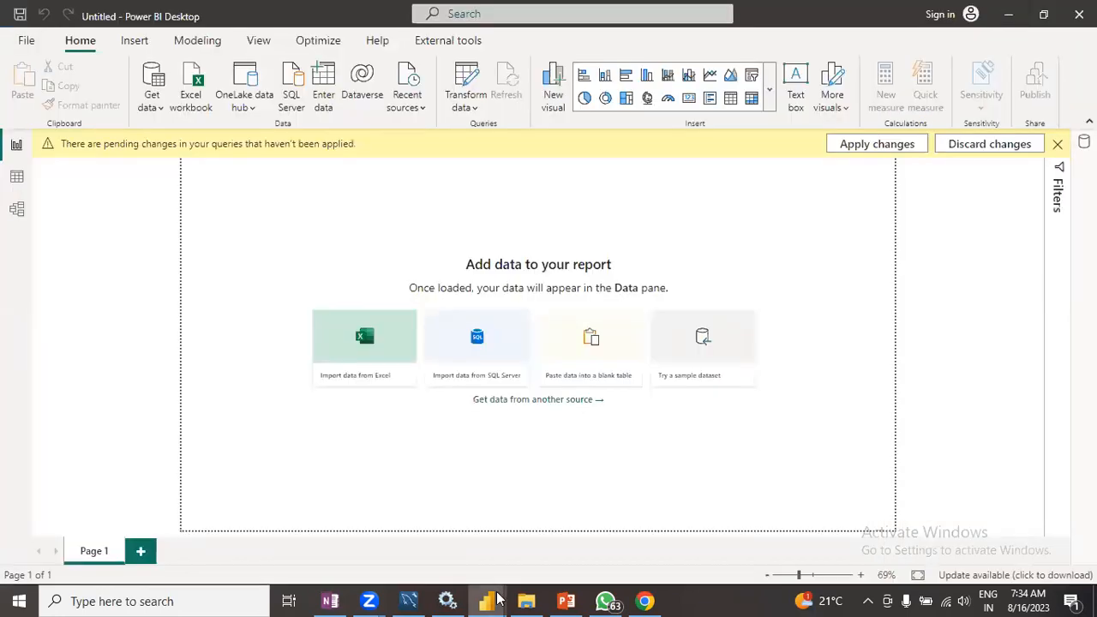
pyautogui.moveTo(498, 598)
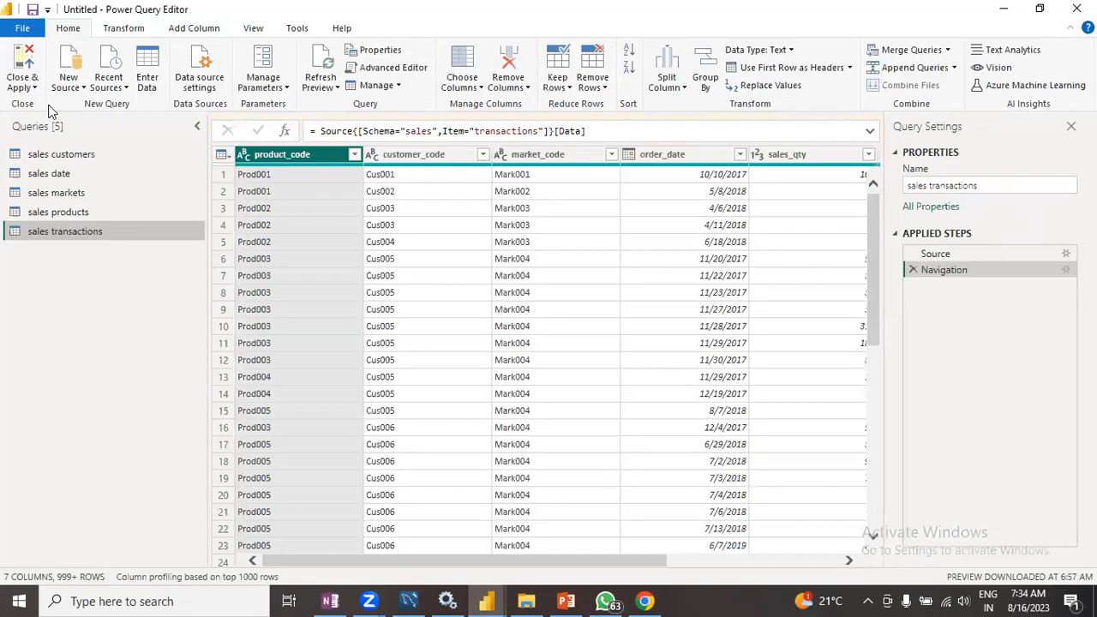
pyautogui.click(19, 67)
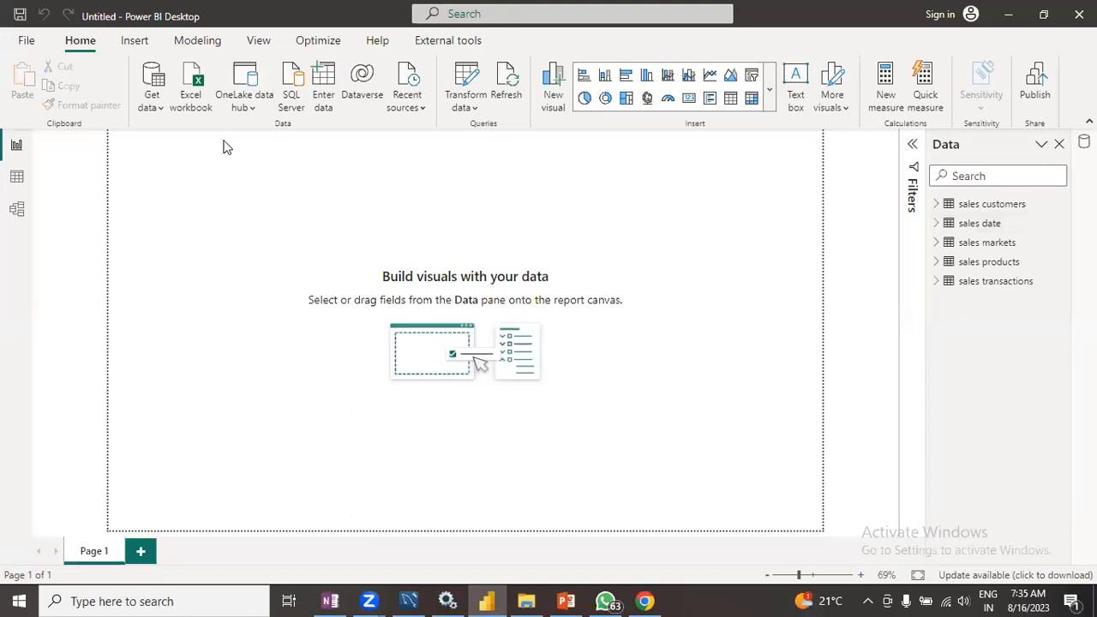
# - Browse the Get Data connectors, searching for post and scrolling through the database sources
pyautogui.click(152, 95)
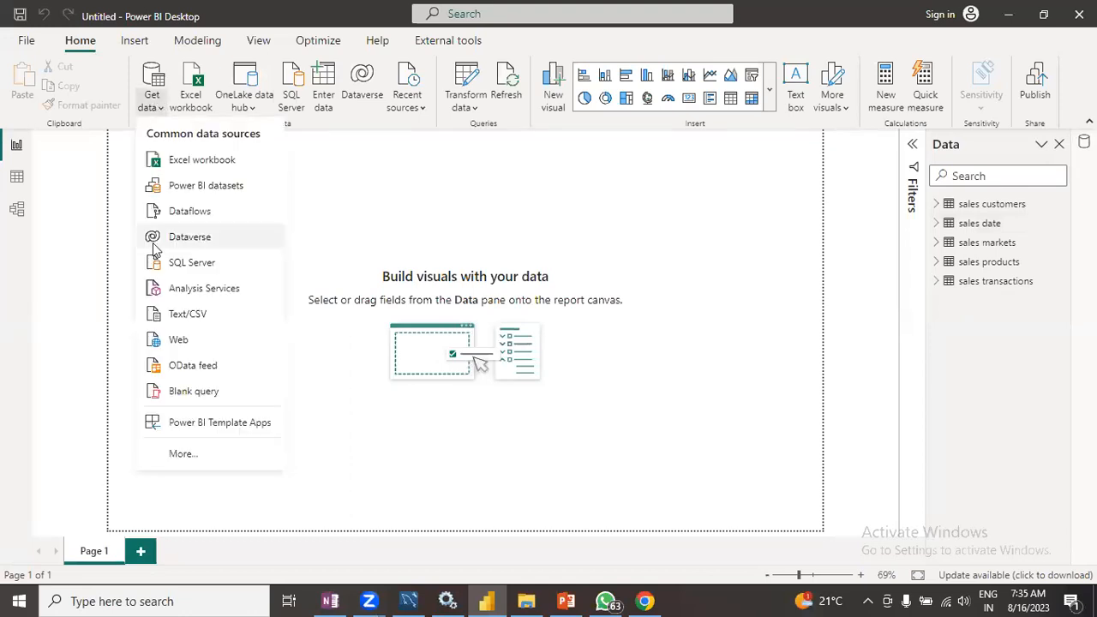
pyautogui.click(601, 356)
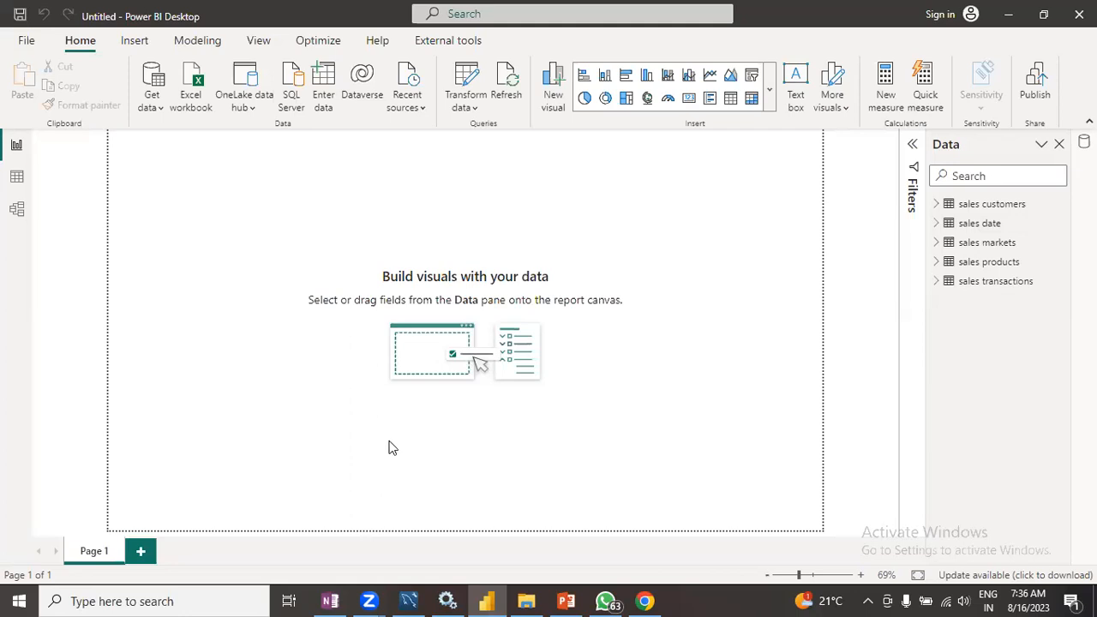
pyautogui.click(151, 99)
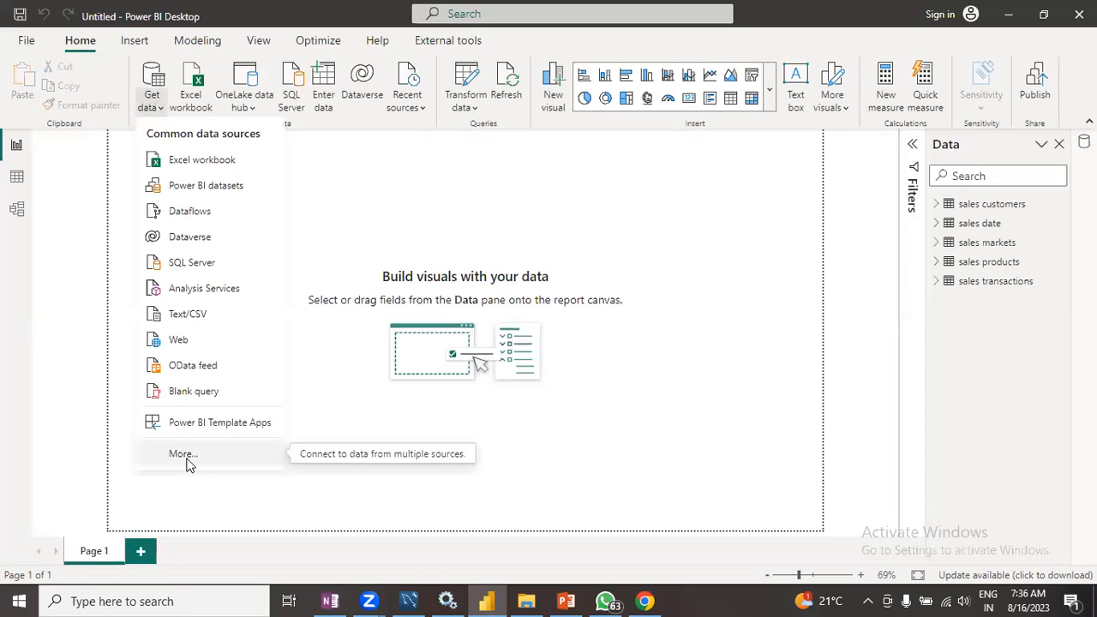
pyautogui.click(184, 456)
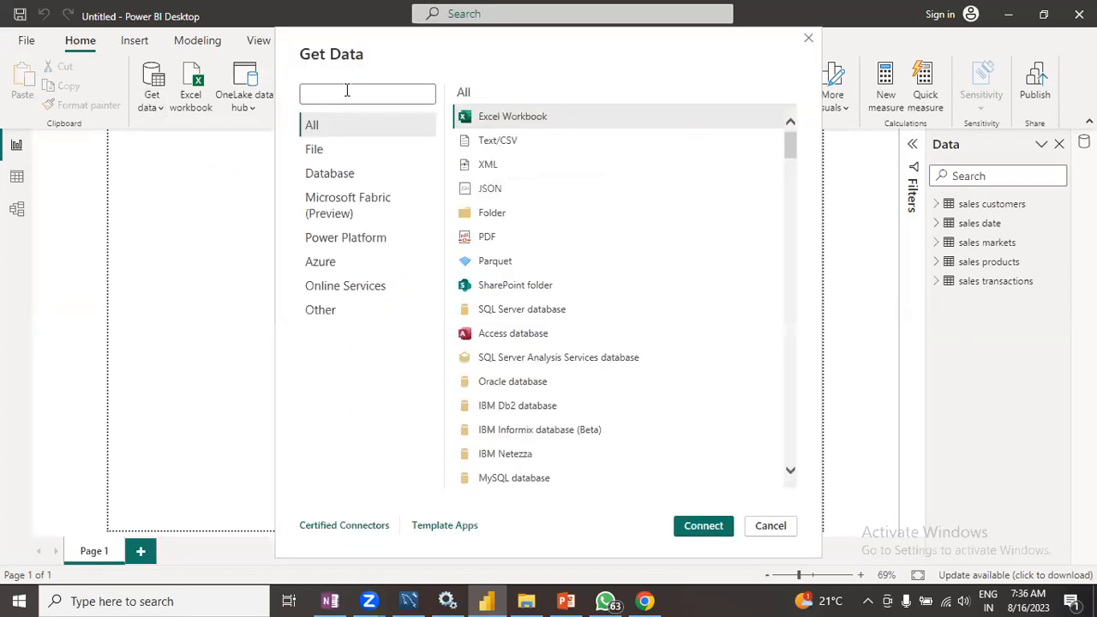
pyautogui.write('post')
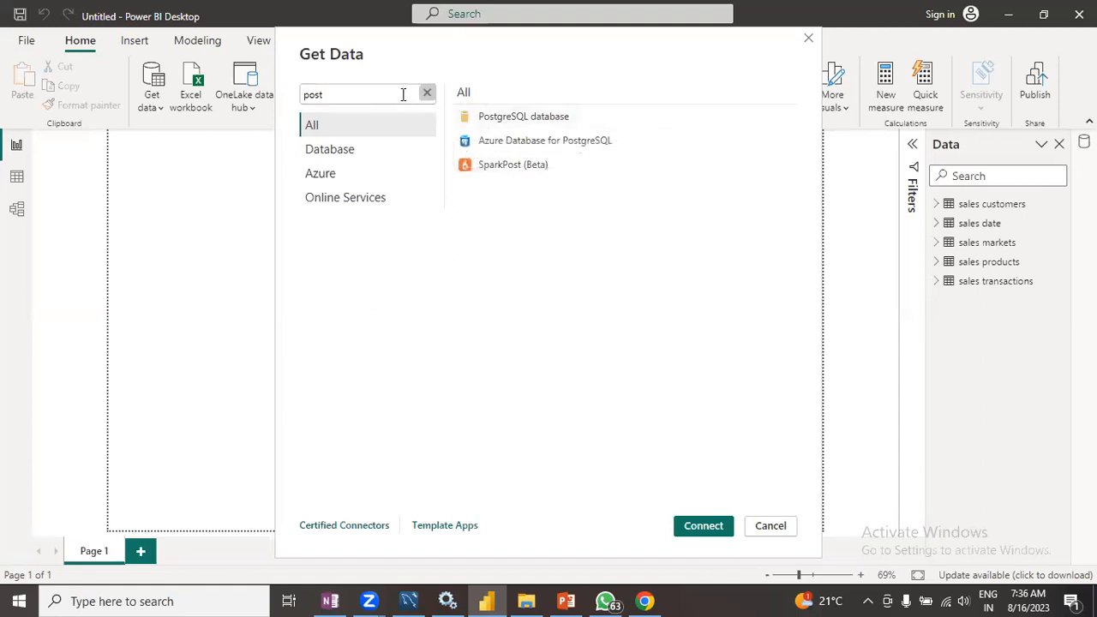
pyautogui.press('BackSpace')
pyautogui.press('BackSpace')
pyautogui.press('BackSpace')
pyautogui.press('BackSpace')
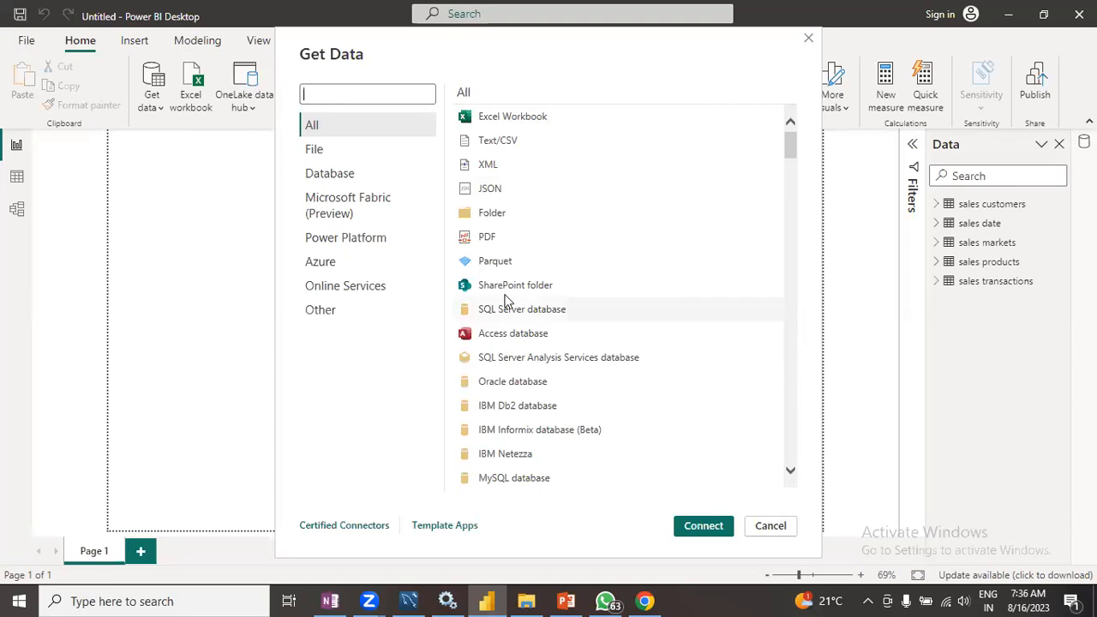
pyautogui.scroll(-3, 493, 347)
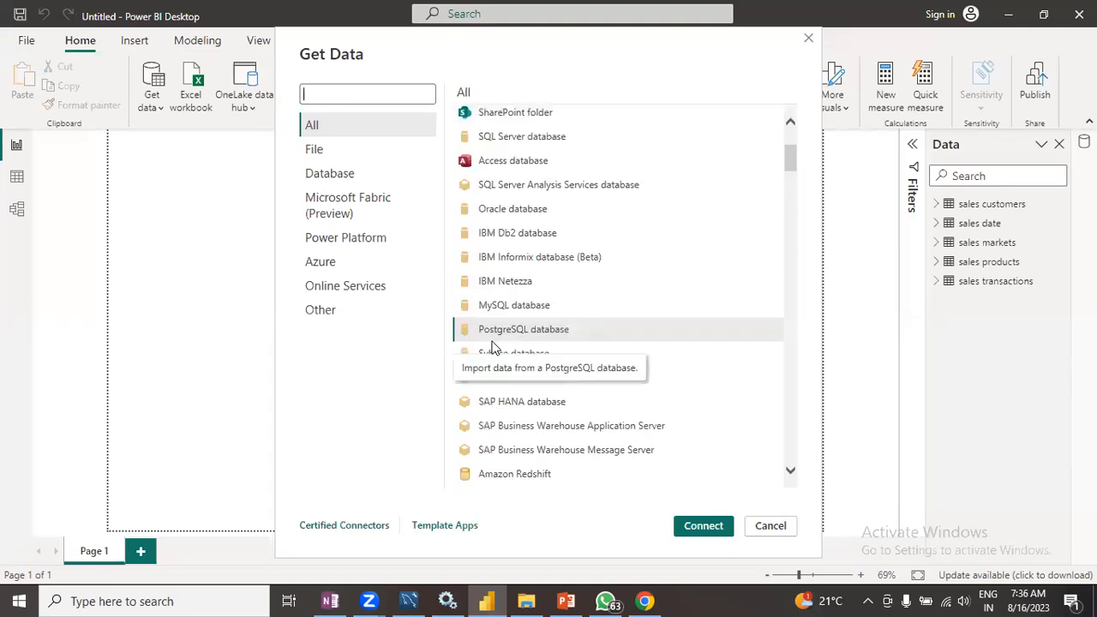
pyautogui.scroll(-3, 493, 347)
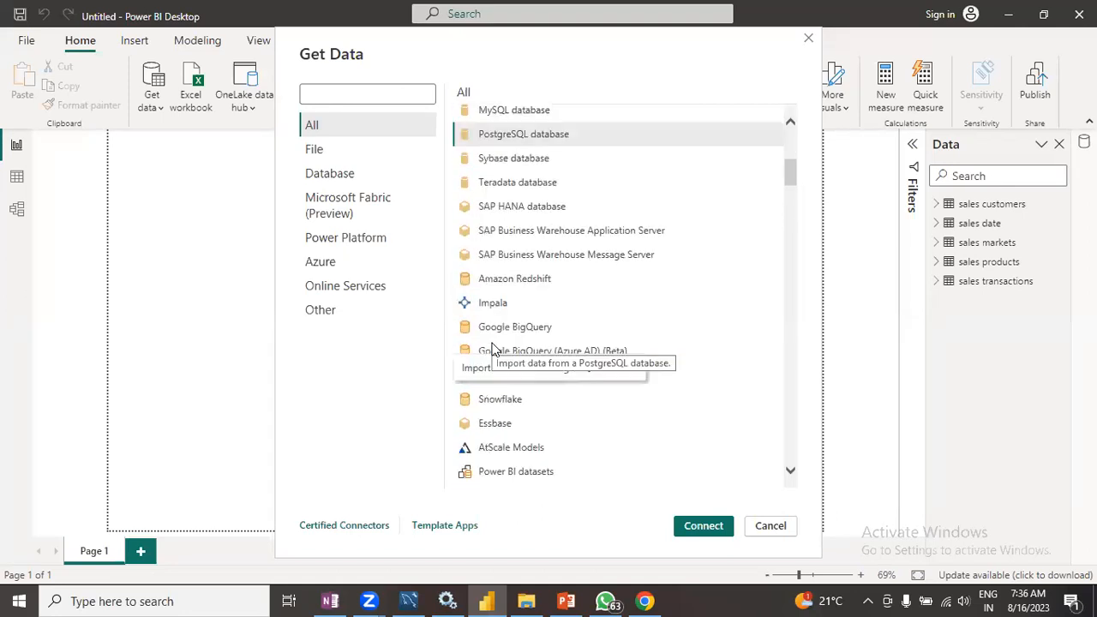
pyautogui.scroll(-2, 493, 347)
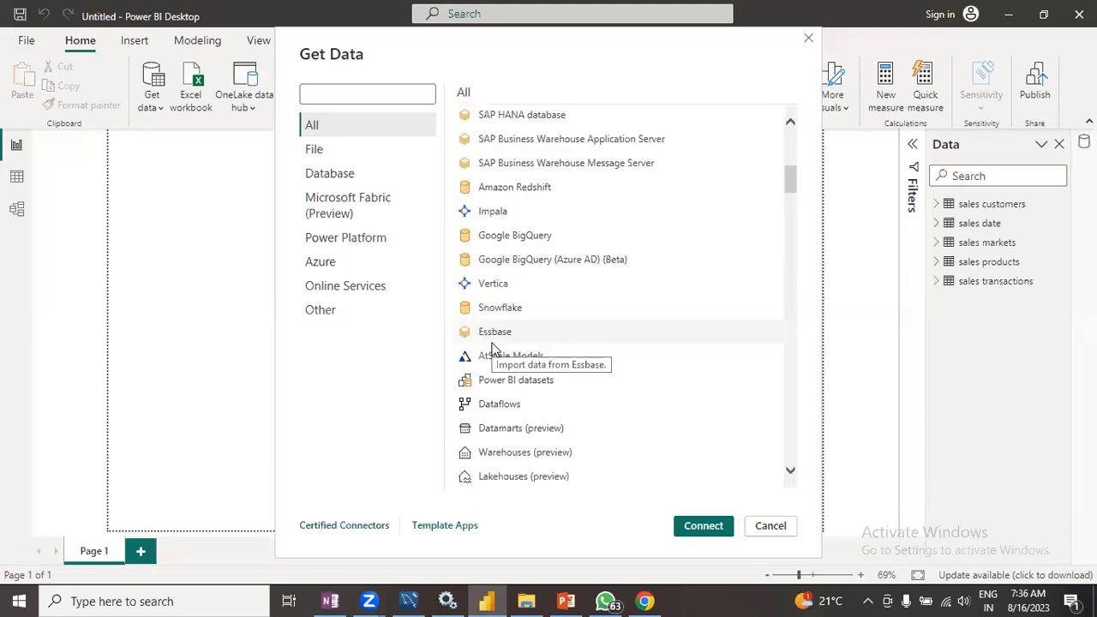
# - Search the Get Data connectors for sql and open the SQL Server database connector
pyautogui.click(343, 92)
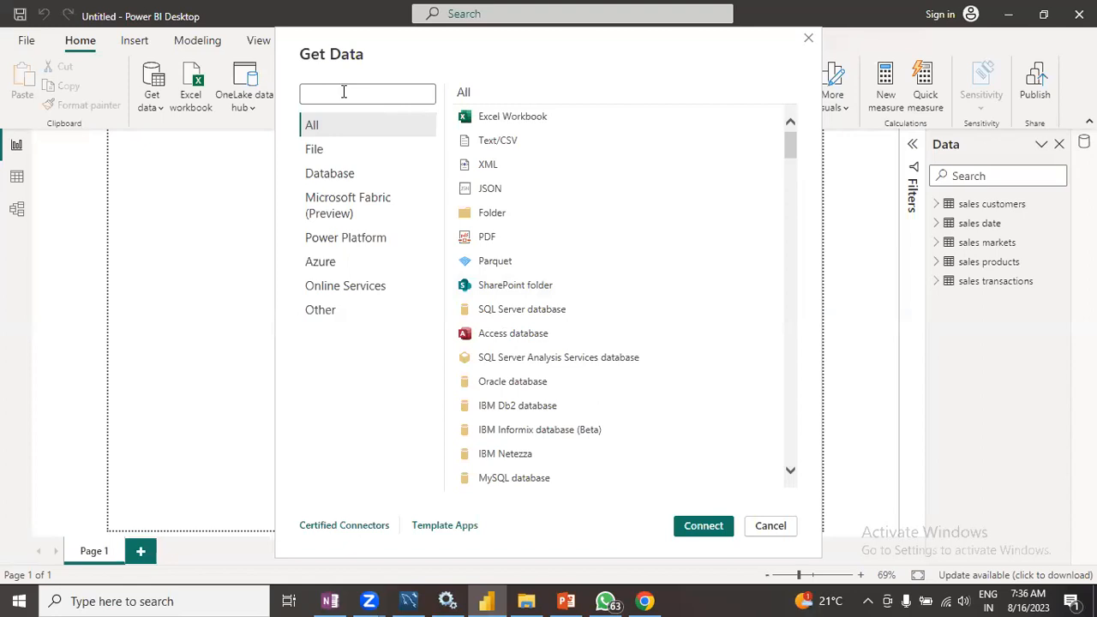
pyautogui.write('s')
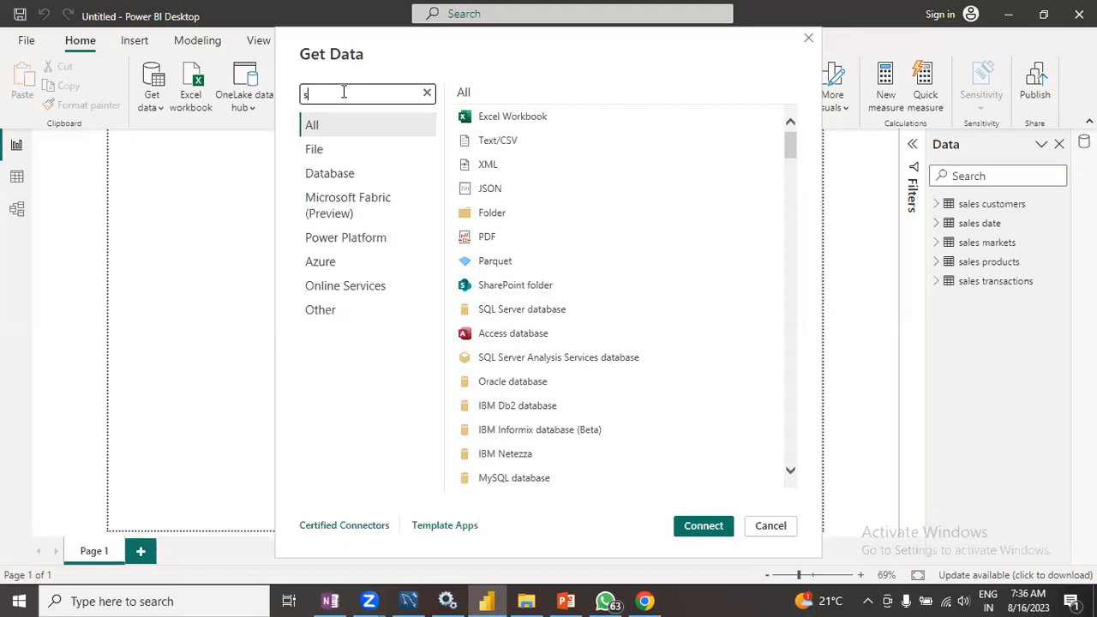
pyautogui.write('ql')
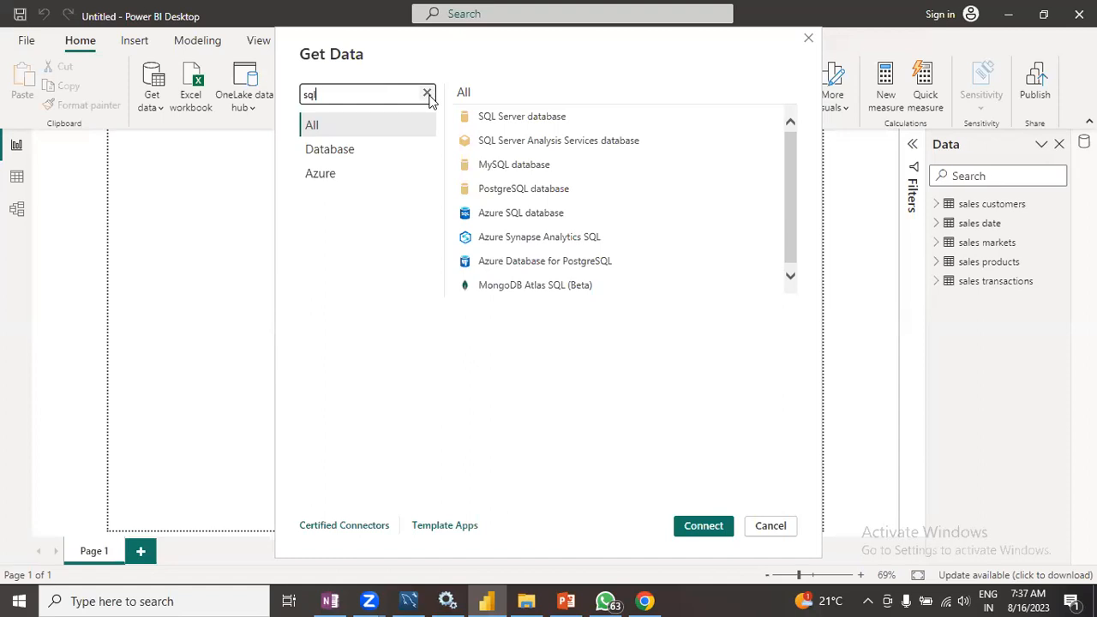
pyautogui.click(533, 125)
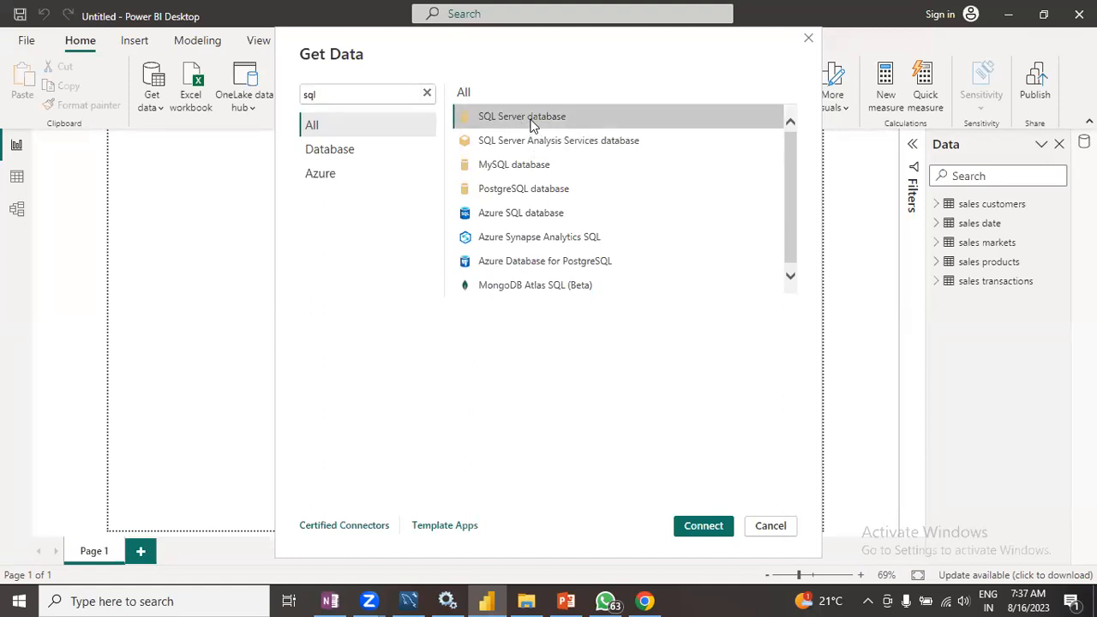
pyautogui.click(717, 525)
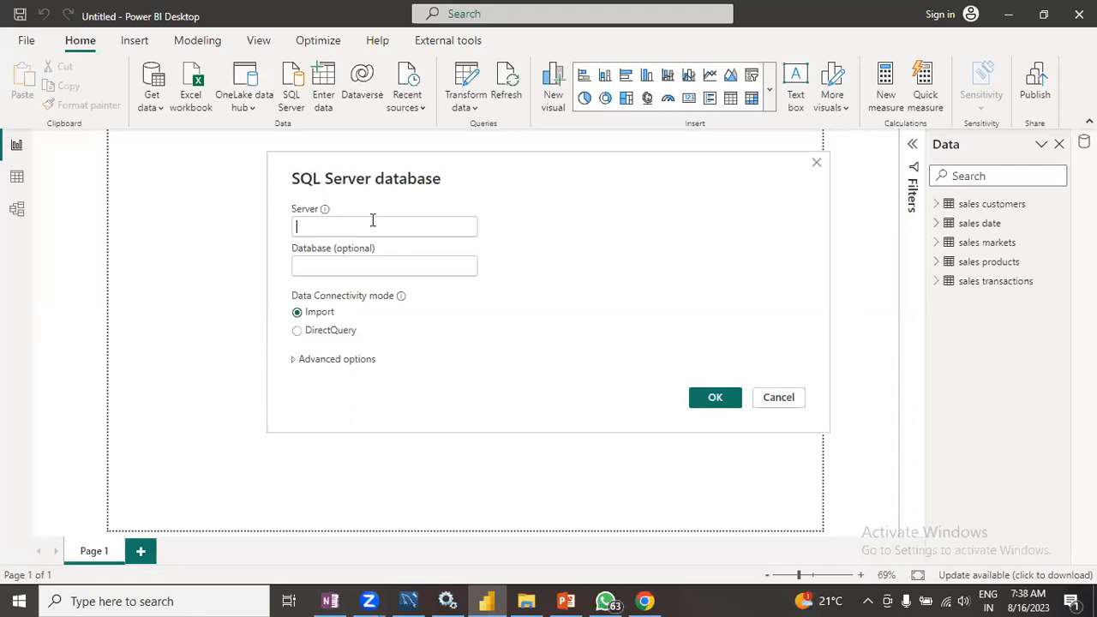
# - Launch Microsoft SQL Server Management Studio 18 from the Windows search
pyautogui.click(162, 601)
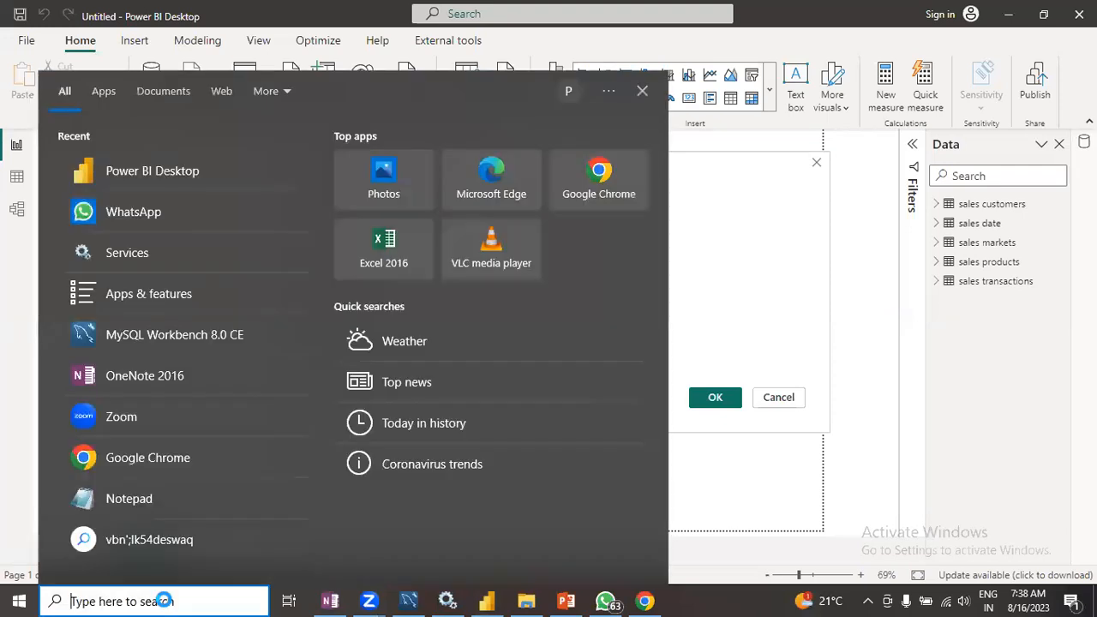
pyautogui.write('ssms')
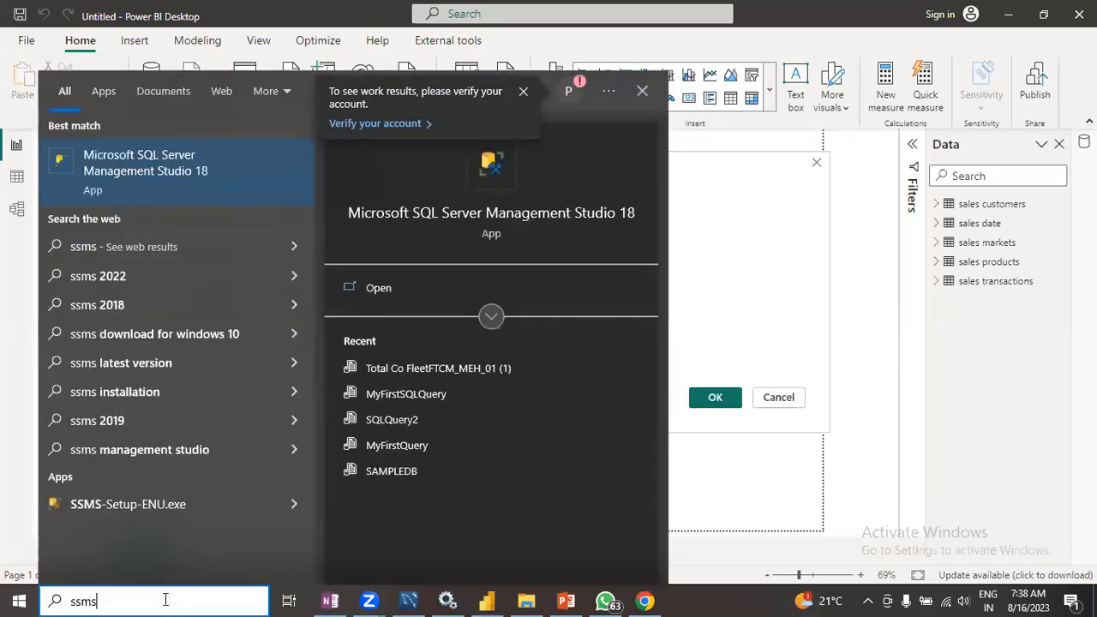
pyautogui.press('Return')
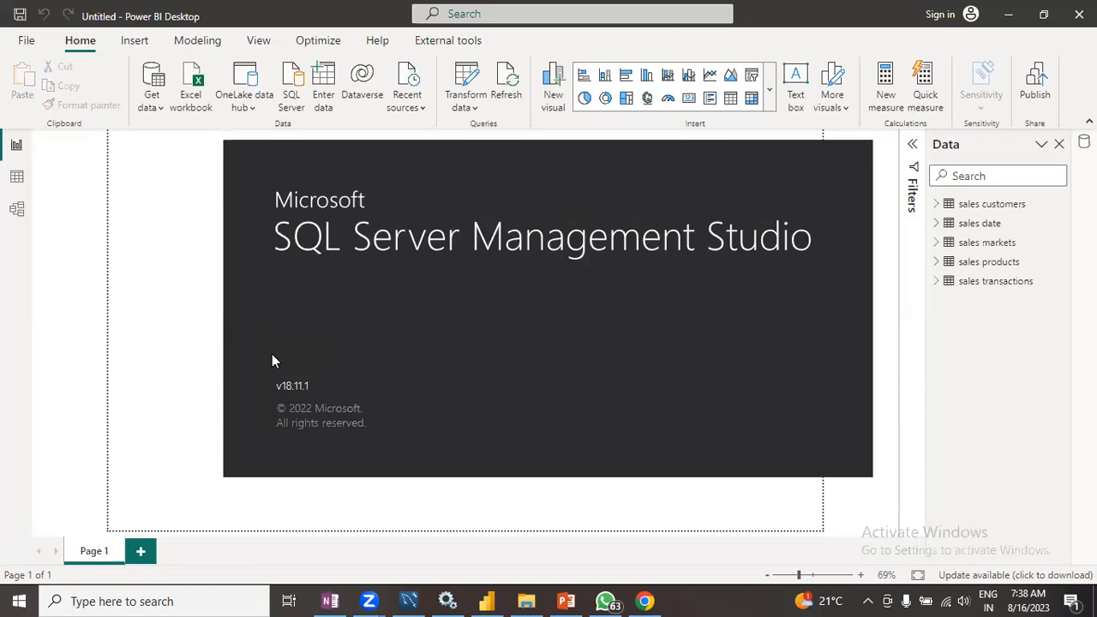
pyautogui.press('XF86AudioLowerVolume')
pyautogui.press('XF86AudioRaiseVolume')
pyautogui.press('XF86AudioRaiseVolume')
pyautogui.press('XF86AudioRaiseVolume')
pyautogui.press('XF86AudioRaiseVolume')
pyautogui.press('XF86AudioRaiseVolume')
pyautogui.press('XF86AudioRaiseVolume')
pyautogui.press('XF86AudioRaiseVolume')
pyautogui.press('XF86AudioRaiseVolume')
pyautogui.press('XF86AudioLowerVolume')
pyautogui.press('XF86AudioLowerVolume')
pyautogui.press('XF86AudioLowerVolume')
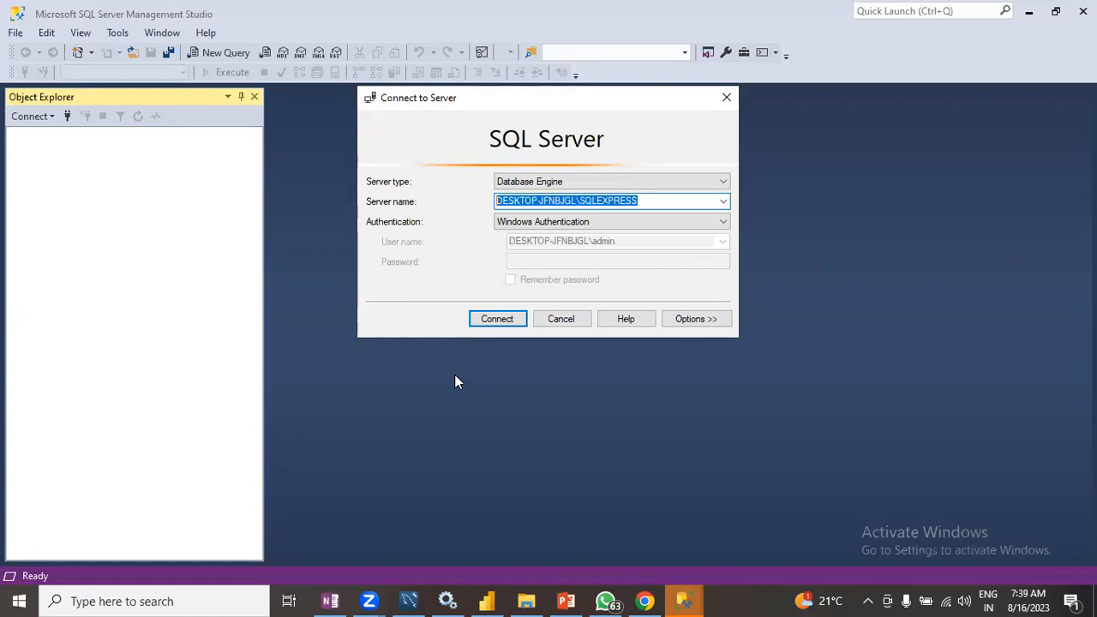
# - Paste the server name DESKTOP-JFNBJGL\SQLEXPRESS into the SQL Server database dialog's Server field
pyautogui.hotkey('alt', 'Tab')
pyautogui.click(338, 226)
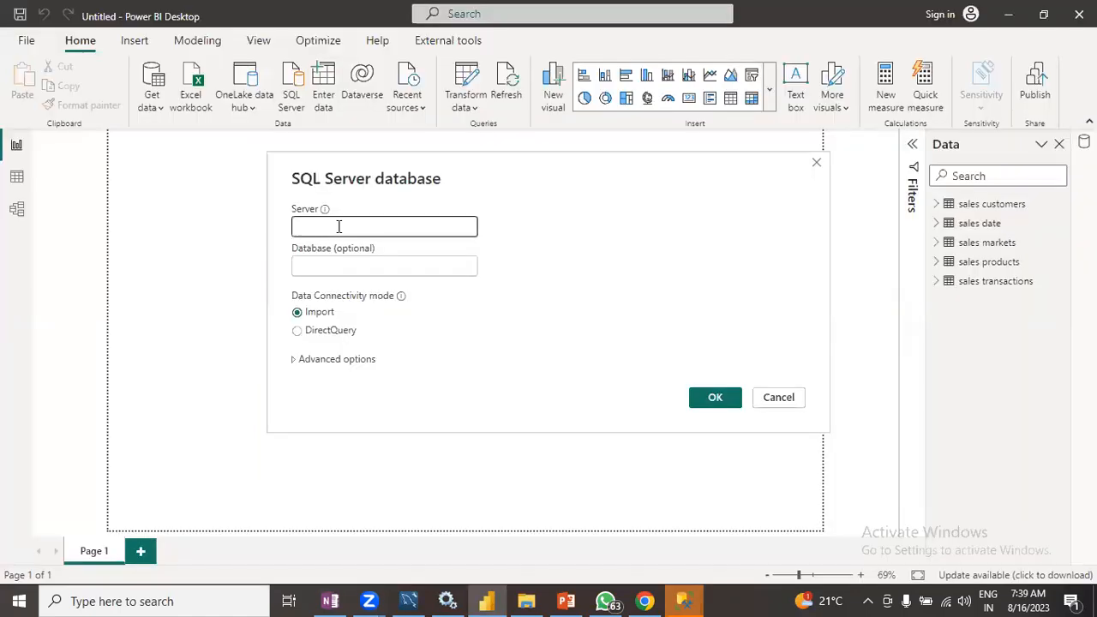
pyautogui.write('DESKTOP-JFNBJGL\\SQLEXPRESS')
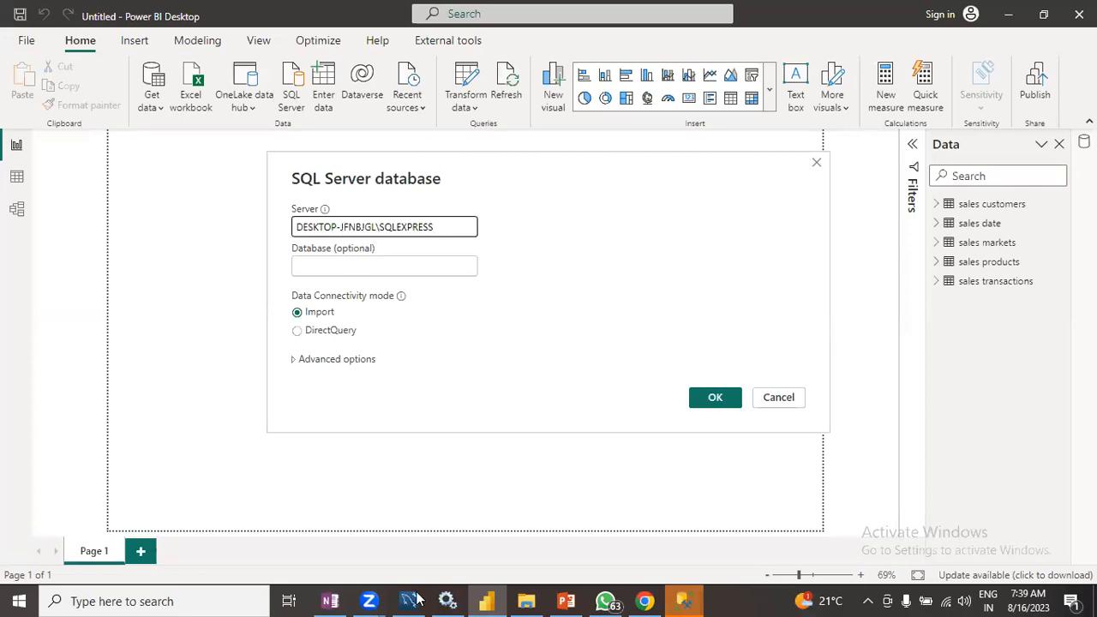
# - Connect to the server in Management Studio and expand its Databases folder
pyautogui.moveTo(694, 598)
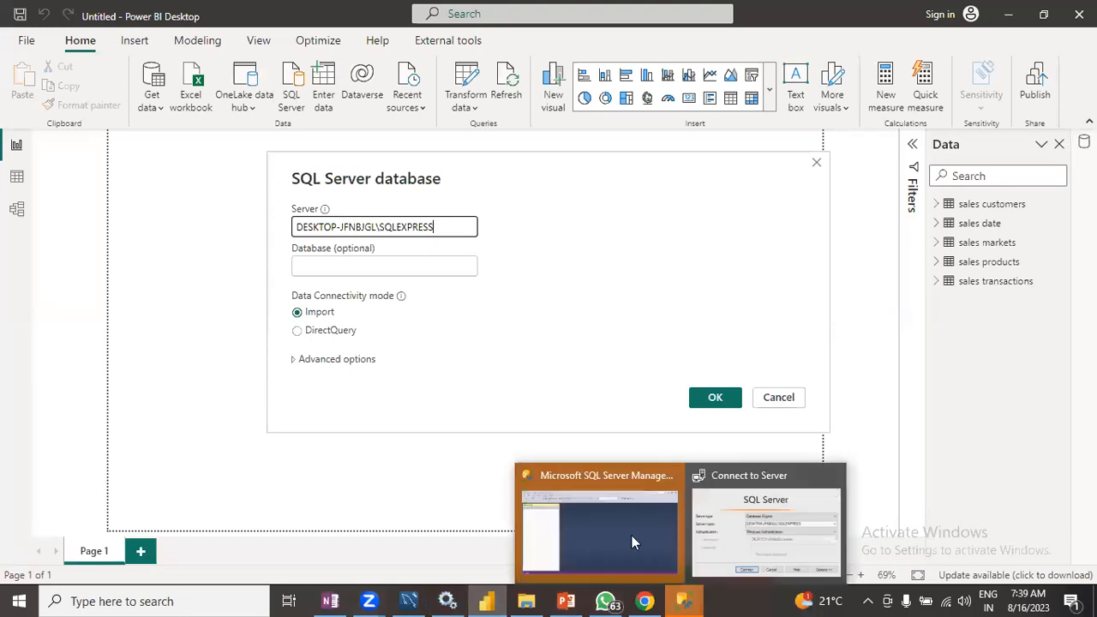
pyautogui.click(632, 536)
pyautogui.click(497, 319)
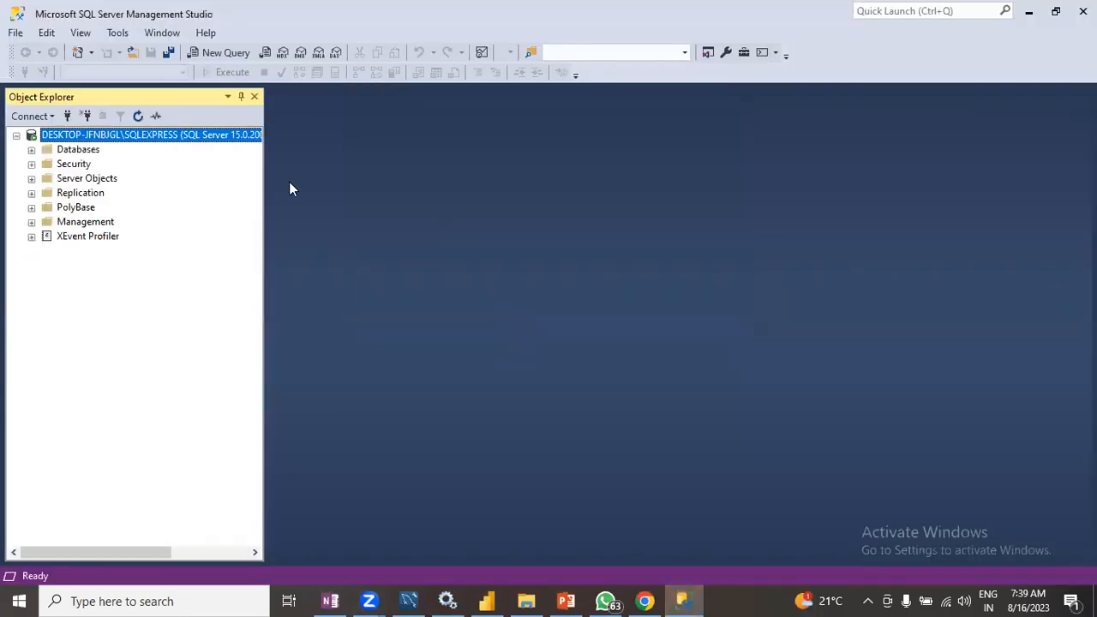
pyautogui.click(32, 150)
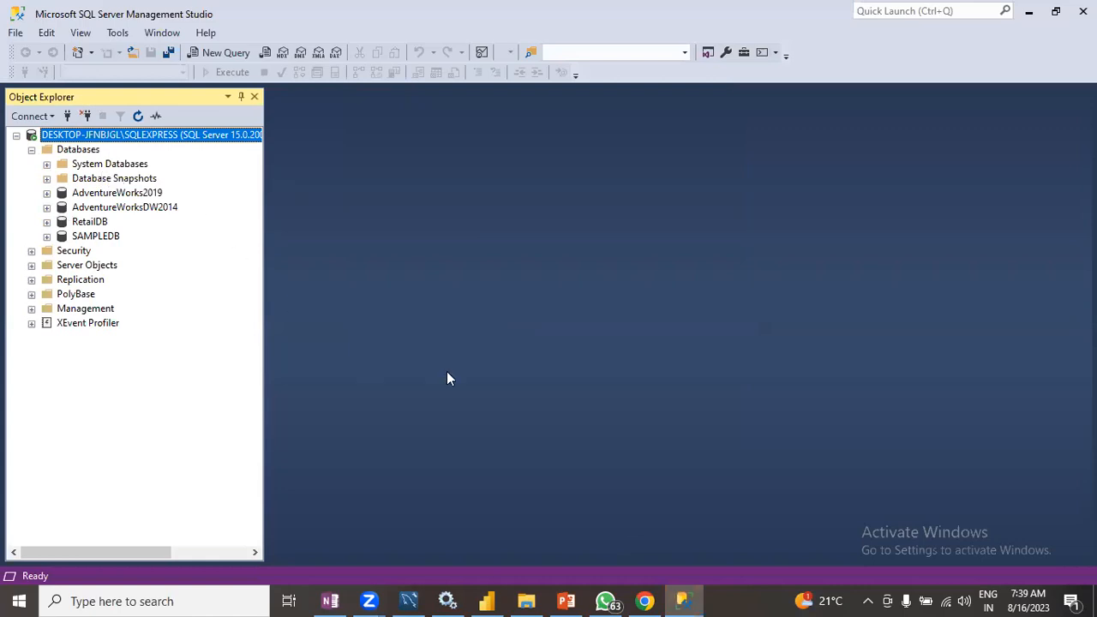
# - Enter AdventureWorks2019 as the database and confirm the SQL Server connection
pyautogui.click(498, 590)
pyautogui.click(333, 260)
pyautogui.write('Advent')
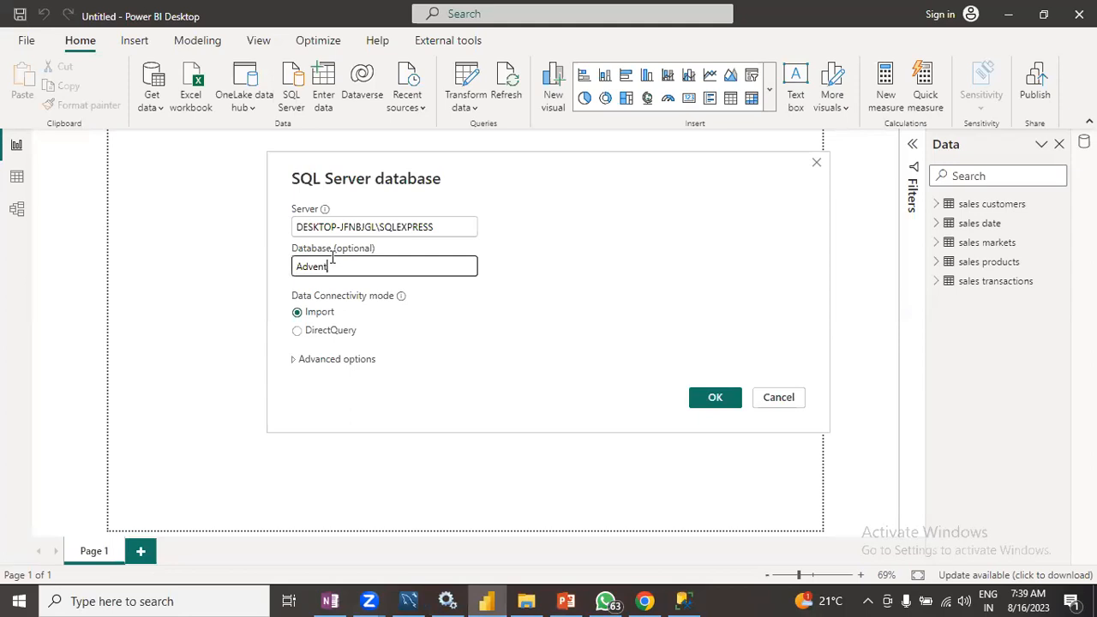
pyautogui.write('ureWorks2019')
pyautogui.click(713, 400)
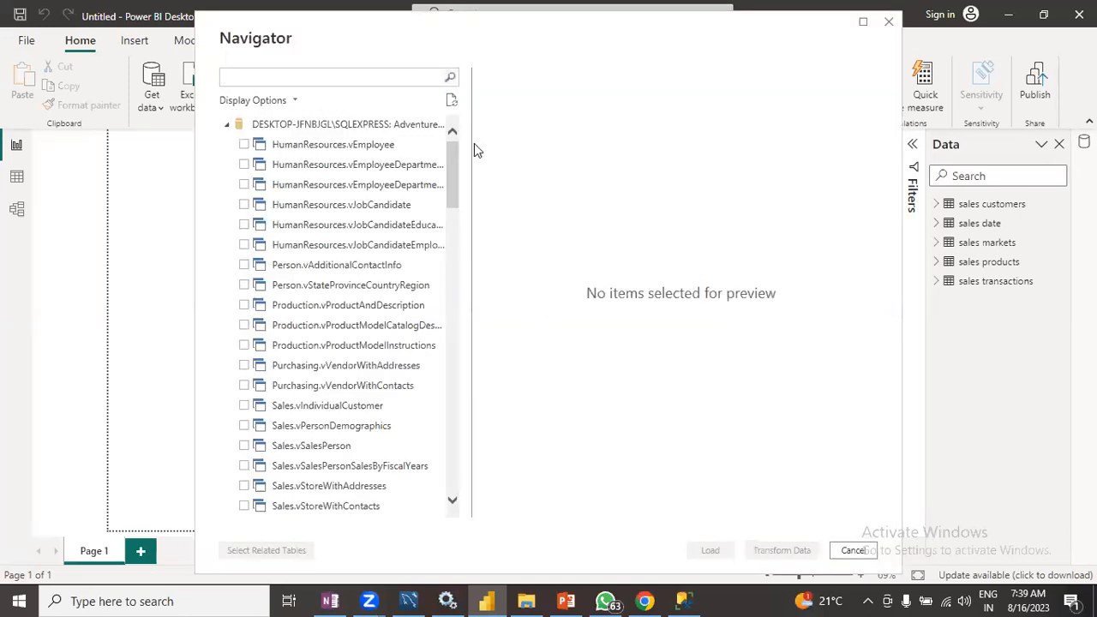
# - Scroll through the AdventureWorks2019 tables and views listed in the Navigator
pyautogui.scroll(-10, 283, 216)
pyautogui.scroll(-15, 282, 216)
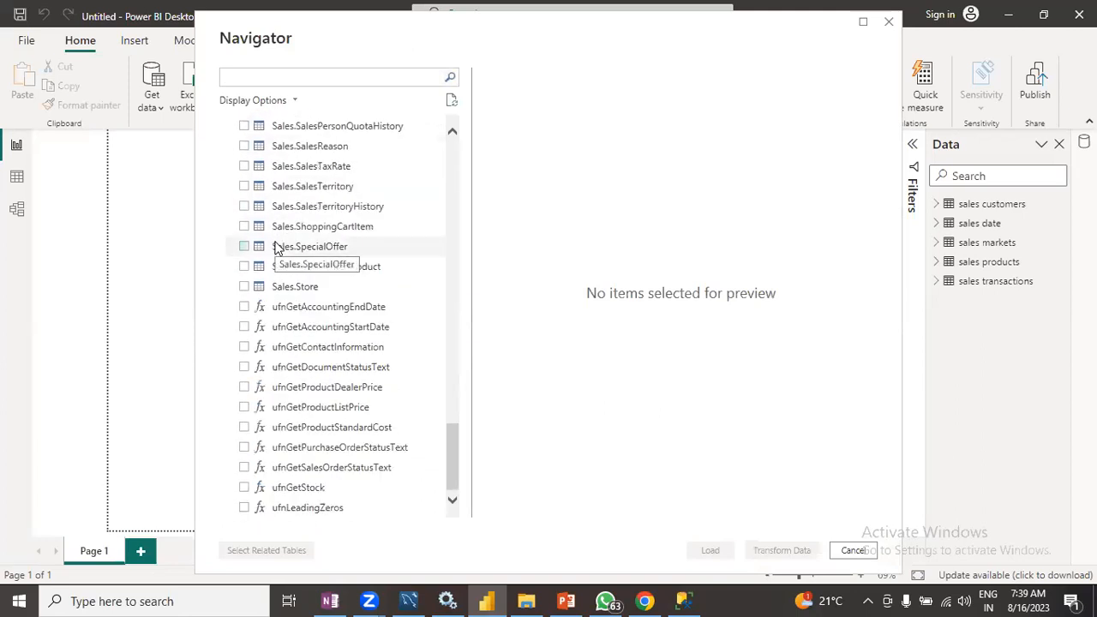
pyautogui.scroll(20, 276, 248)
pyautogui.scroll(5, 276, 249)
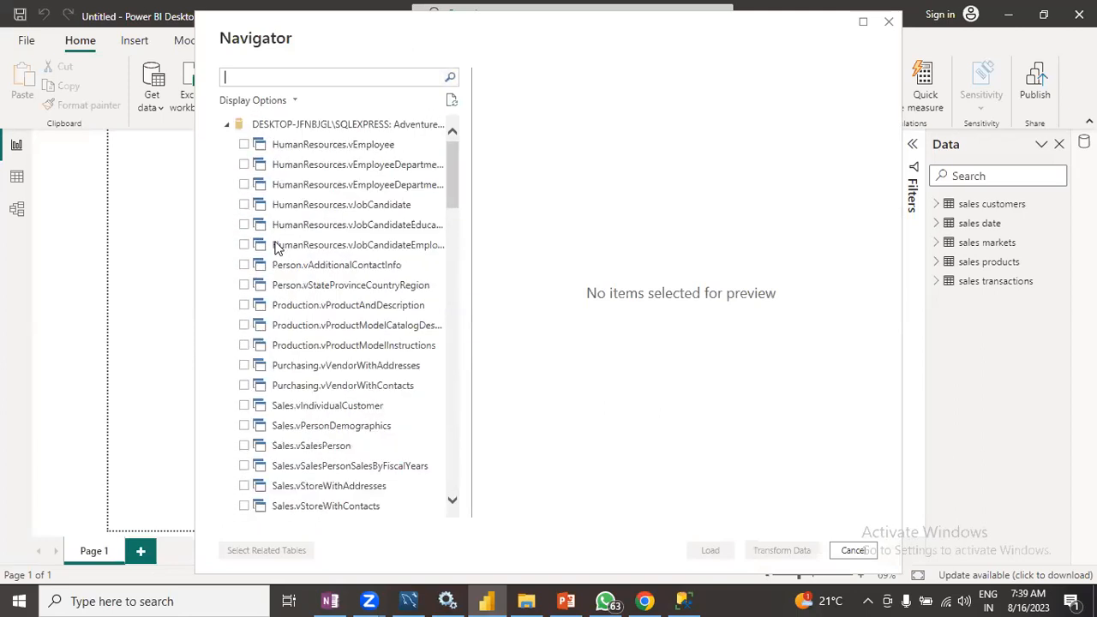
pyautogui.scroll(-10, 276, 248)
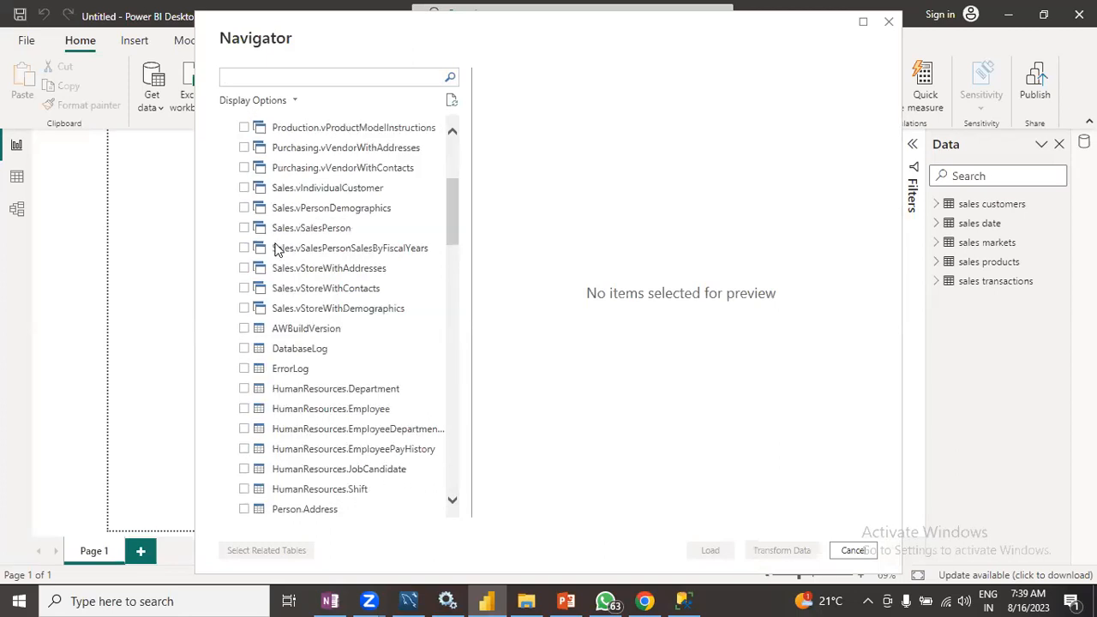
pyautogui.scroll(-5, 270, 352)
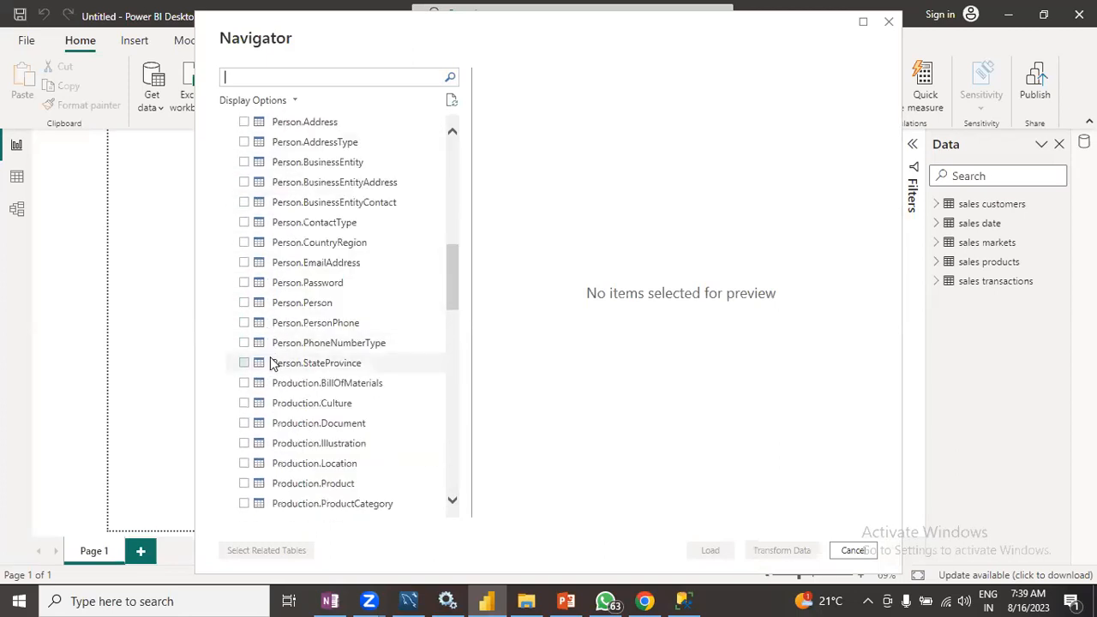
pyautogui.scroll(-6, 276, 369)
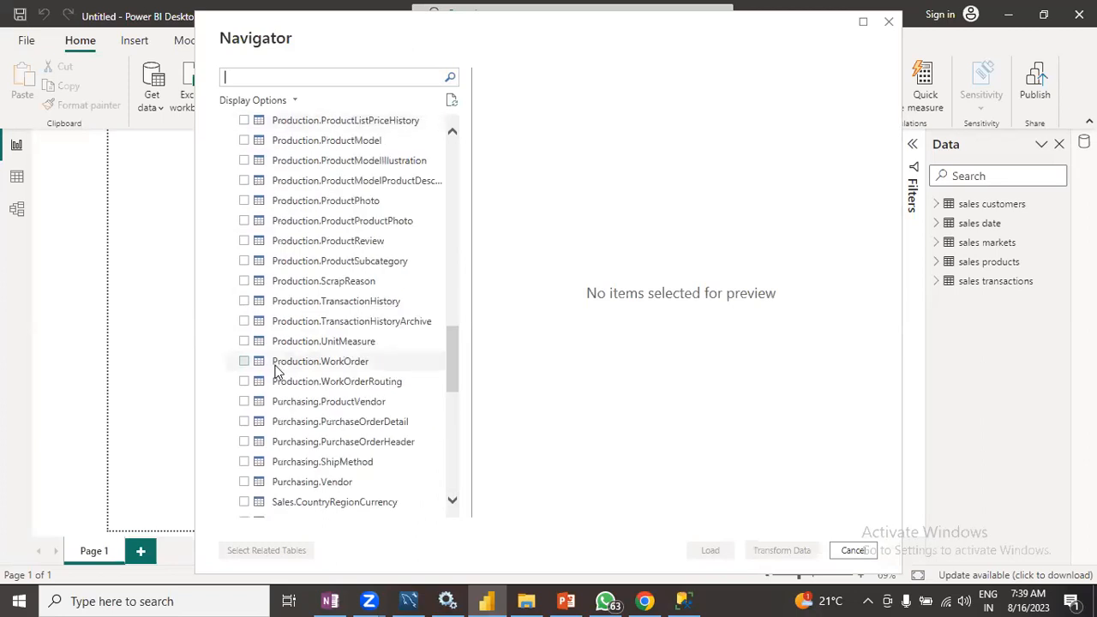
pyautogui.scroll(-3, 274, 416)
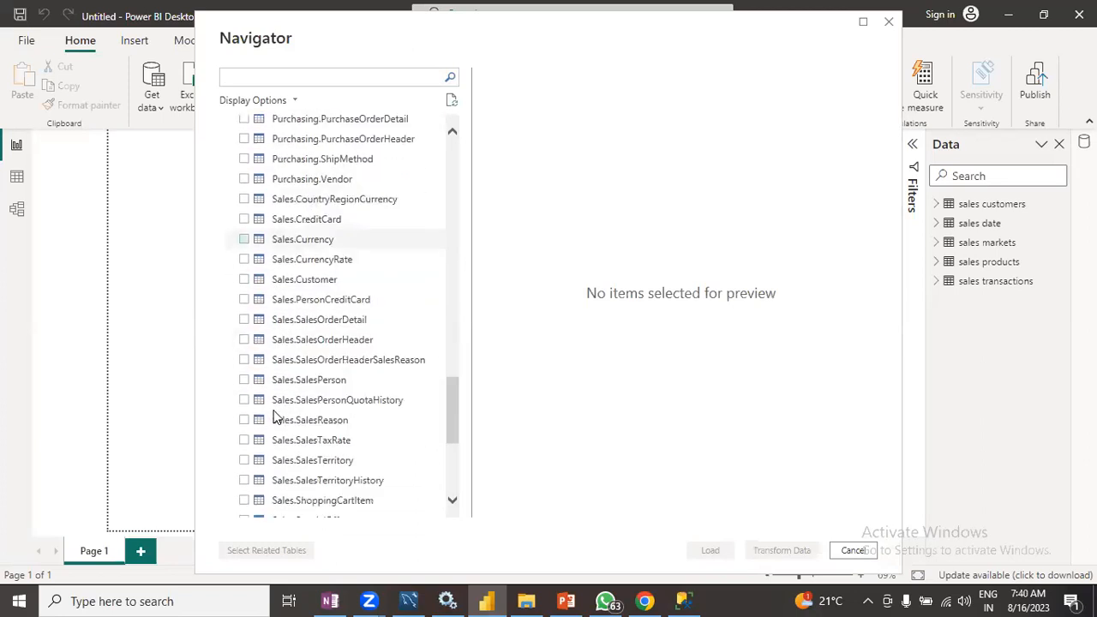
# - Preview the Sales.SalesOrderDetail table and close the Navigator without loading
pyautogui.click(244, 320)
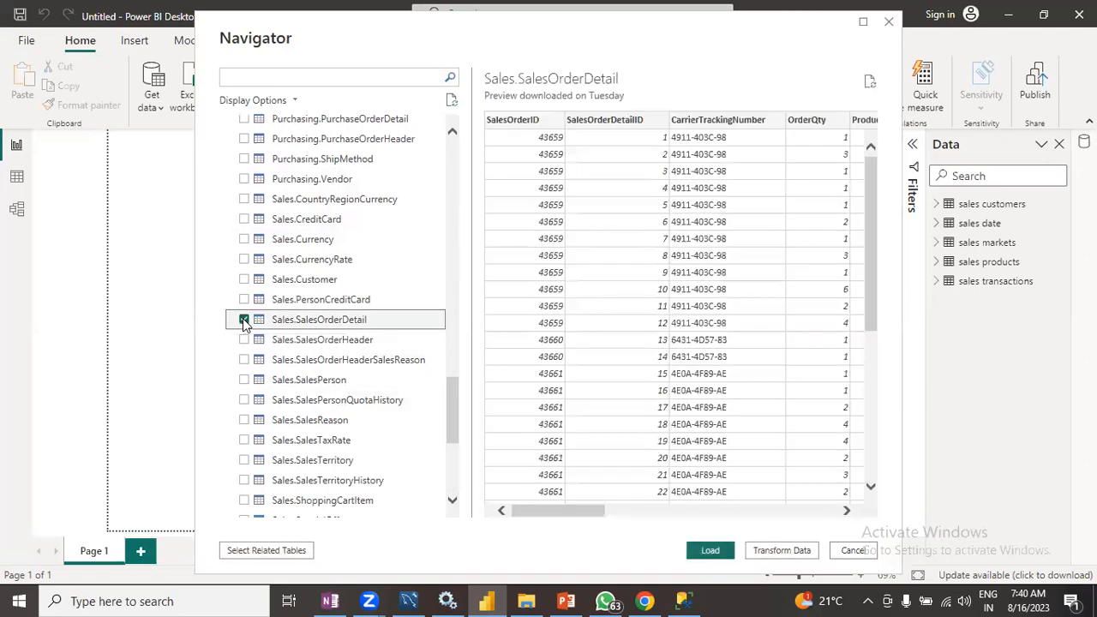
pyautogui.moveTo(592, 512)
pyautogui.mouseDown()
pyautogui.moveTo(772, 507)
pyautogui.moveTo(806, 487)
pyautogui.moveTo(835, 488)
pyautogui.moveTo(755, 513)
pyautogui.moveTo(563, 514)
pyautogui.moveTo(651, 509)
pyautogui.moveTo(606, 518)
pyautogui.mouseUp()
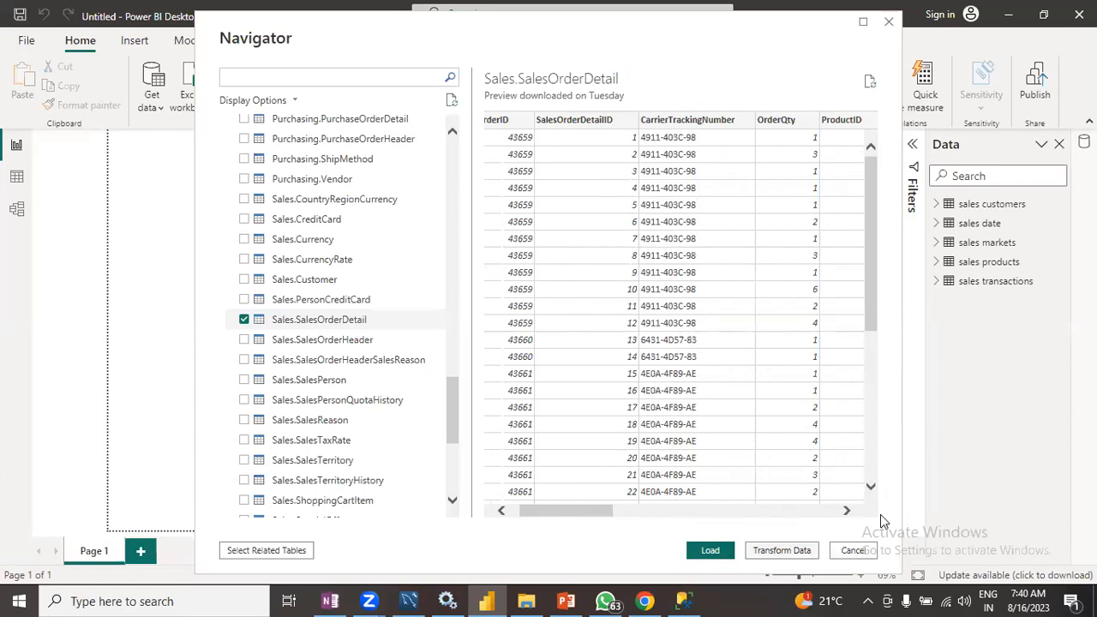
pyautogui.moveTo(604, 514); pyautogui.dragTo(572, 520)
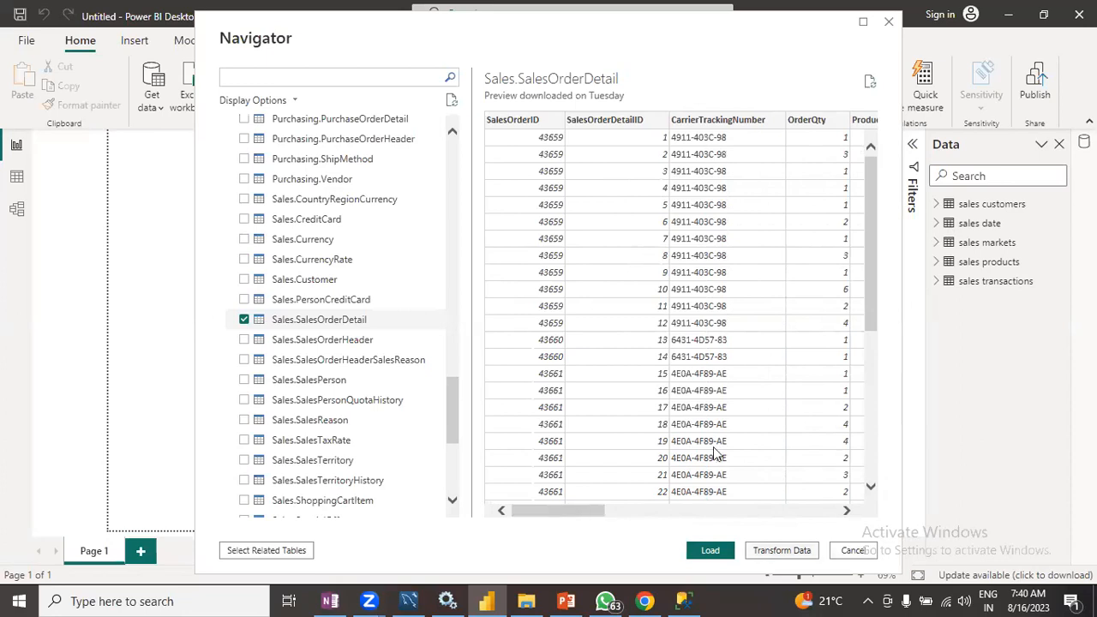
pyautogui.click(372, 320)
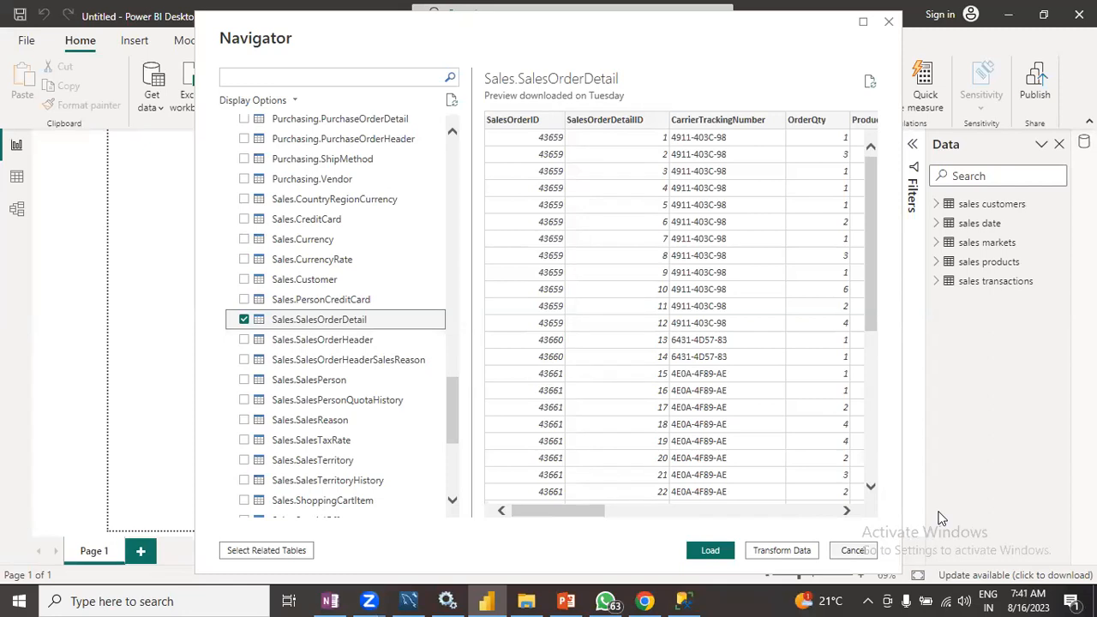
pyautogui.press('Escape')
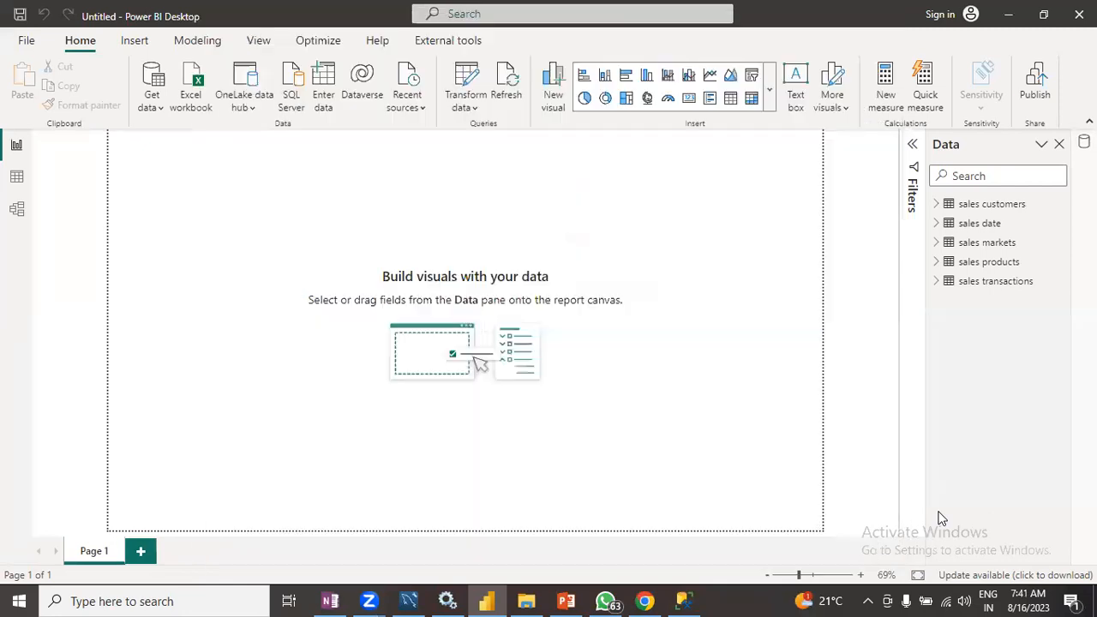
# - Open a new SQL Server database connection from the common data sources
pyautogui.click(155, 107)
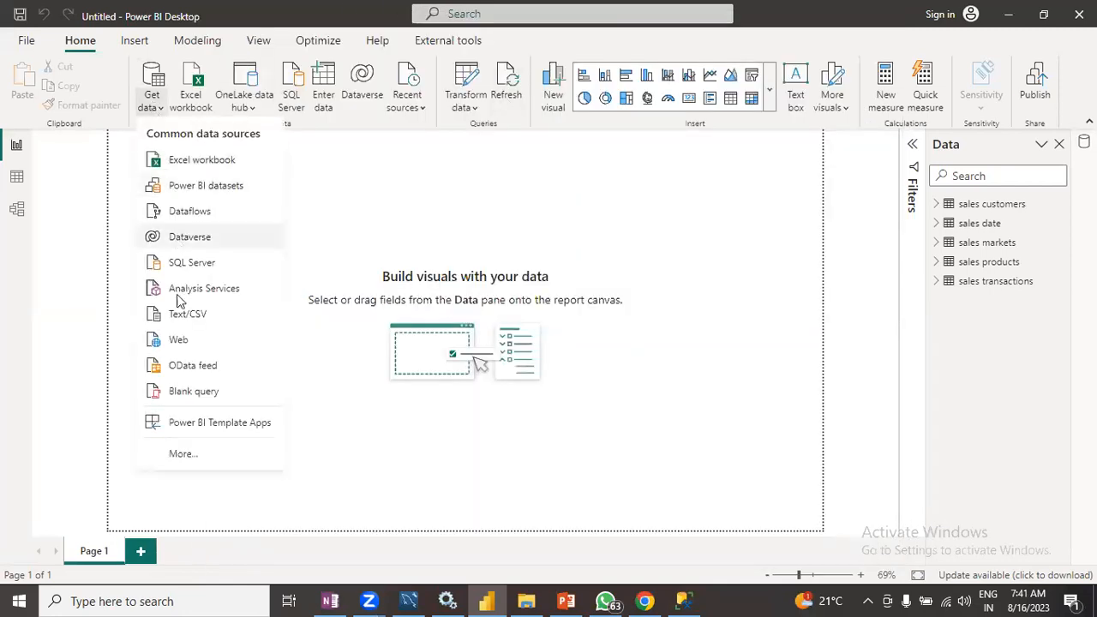
pyautogui.click(193, 262)
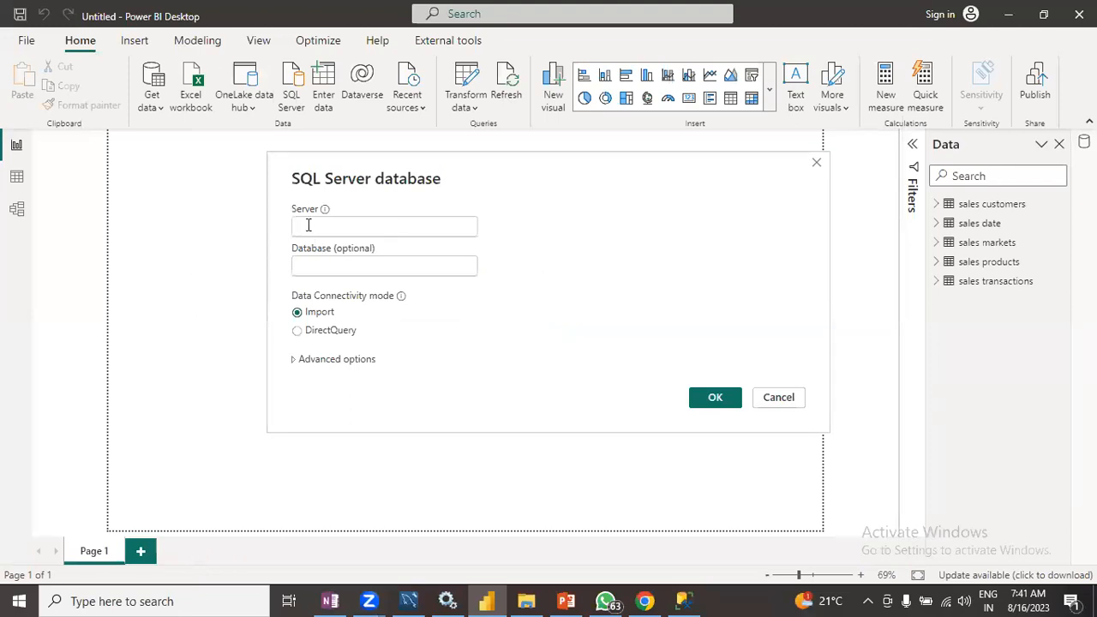
pyautogui.hotkey('alt', 'Tab')
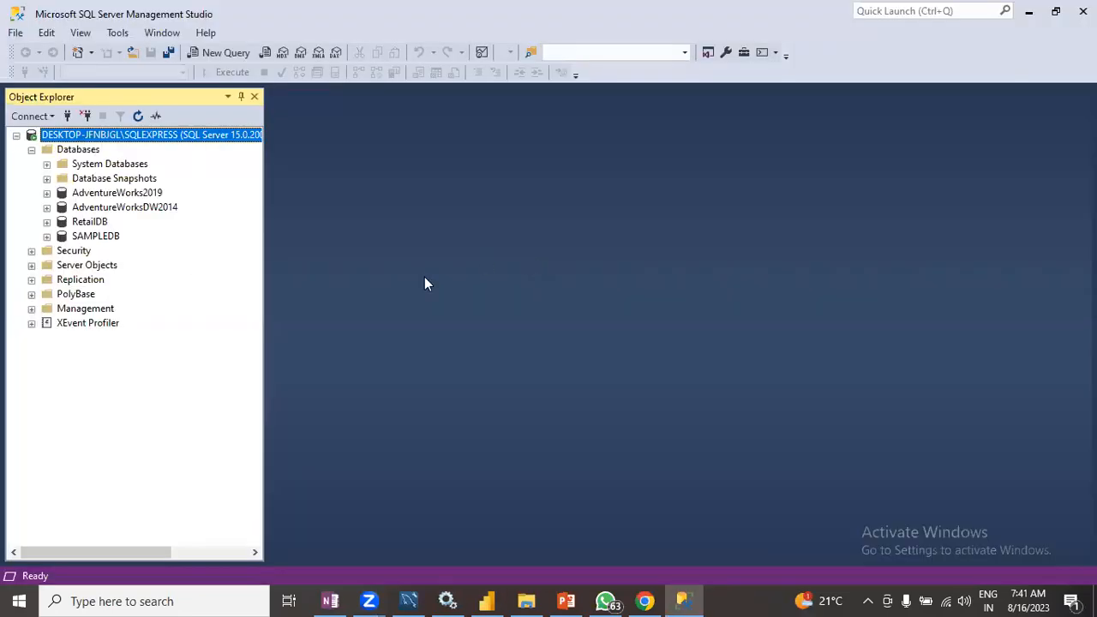
pyautogui.rightClick(190, 144)
pyautogui.click(167, 289)
pyautogui.click(15, 34)
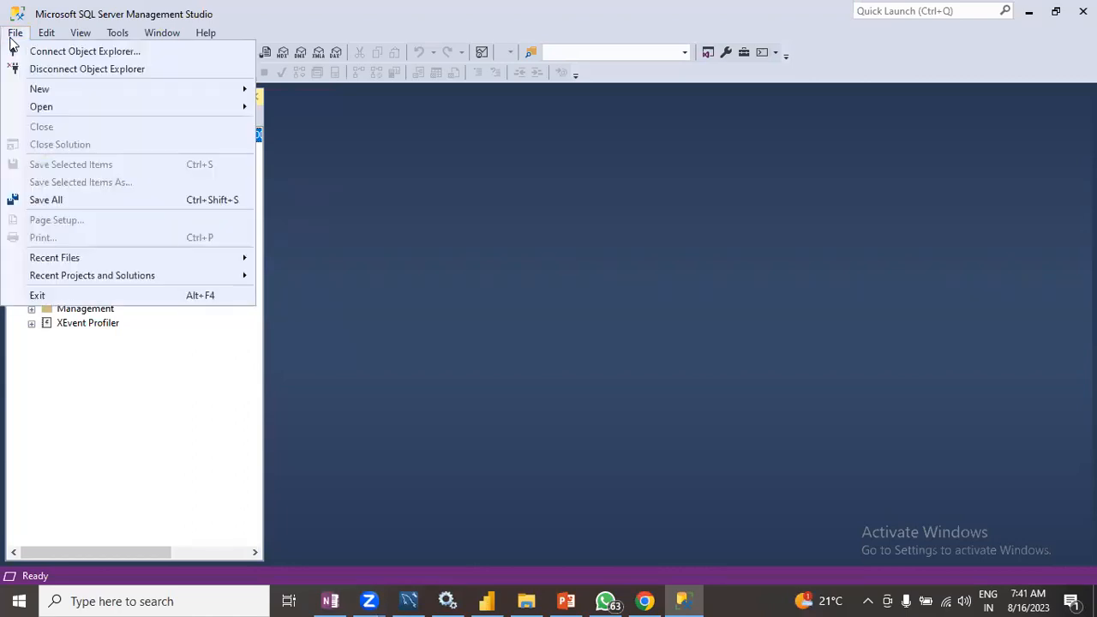
pyautogui.click(421, 288)
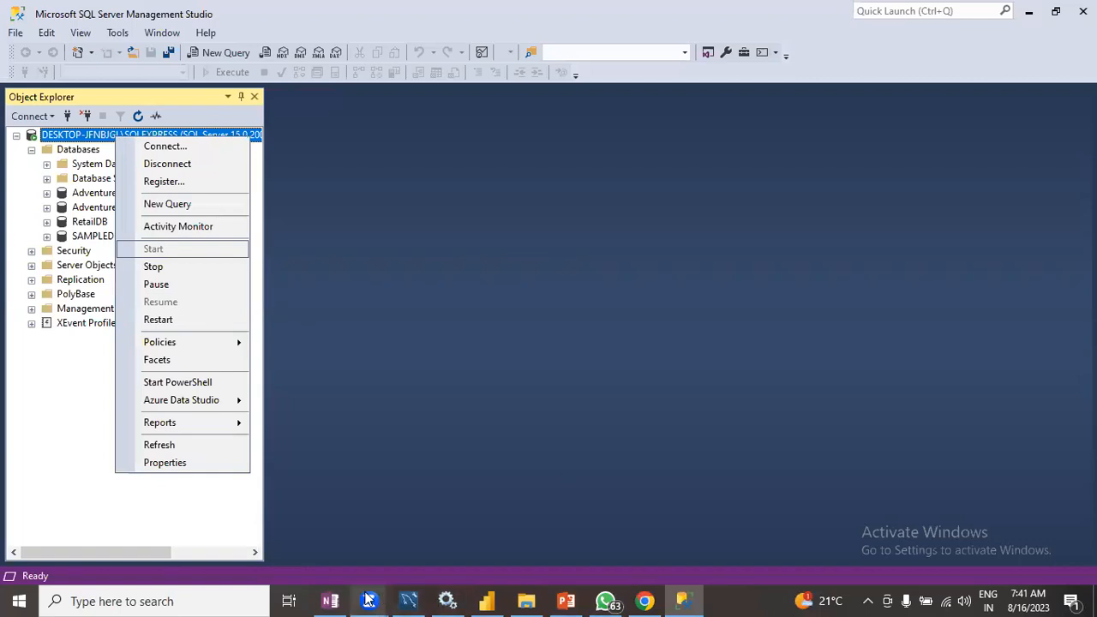
# - Copy the server name DESKTOP-JFNBJGL\SQLEXPRESS from the OneNote note and paste it into the Server field
pyautogui.click(330, 601)
pyautogui.moveTo(369, 289); pyautogui.dragTo(216, 289)
pyautogui.hotkey('ctrl', 'c')
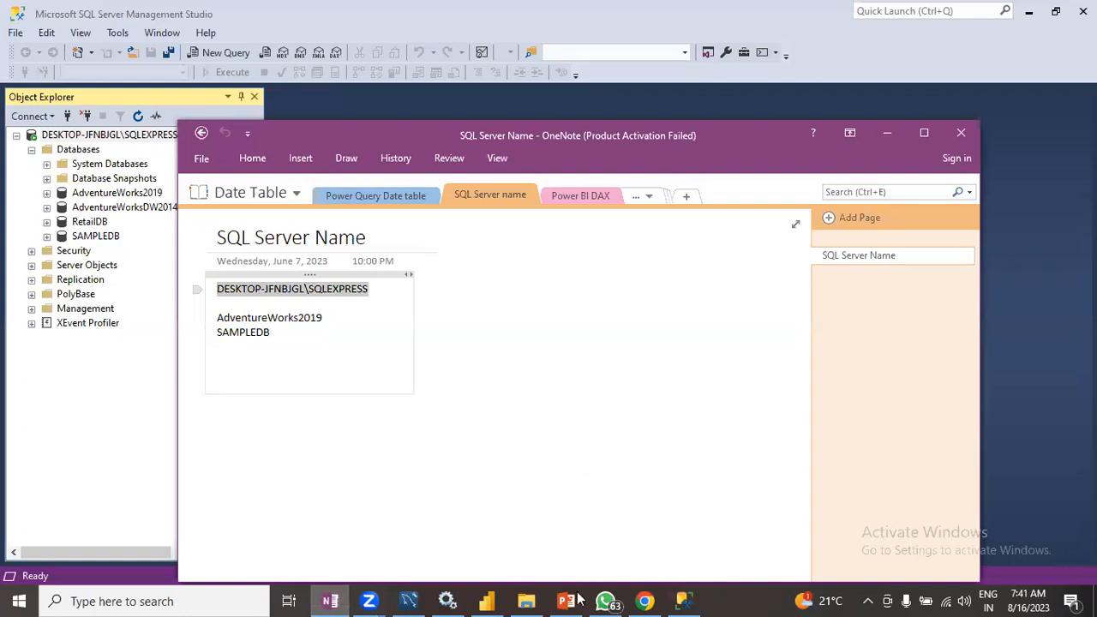
pyautogui.click(496, 601)
pyautogui.click(390, 227)
pyautogui.hotkey('ctrl', 'v')
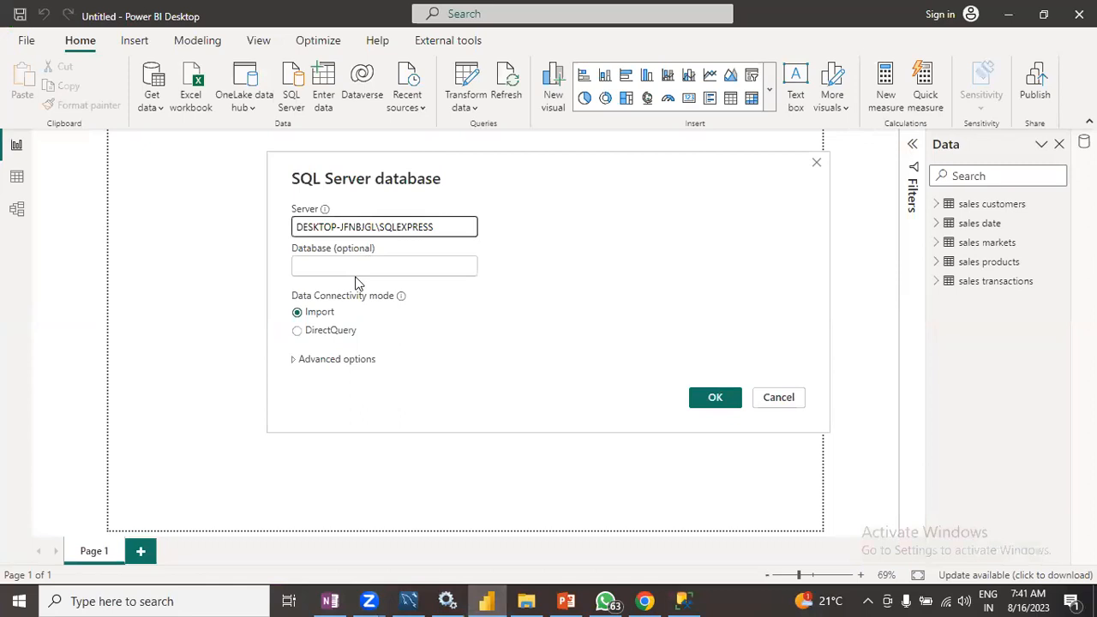
# - Enter AdventureWorks2019 as the database and expand the advanced options
pyautogui.click(347, 264)
pyautogui.write('Ad')
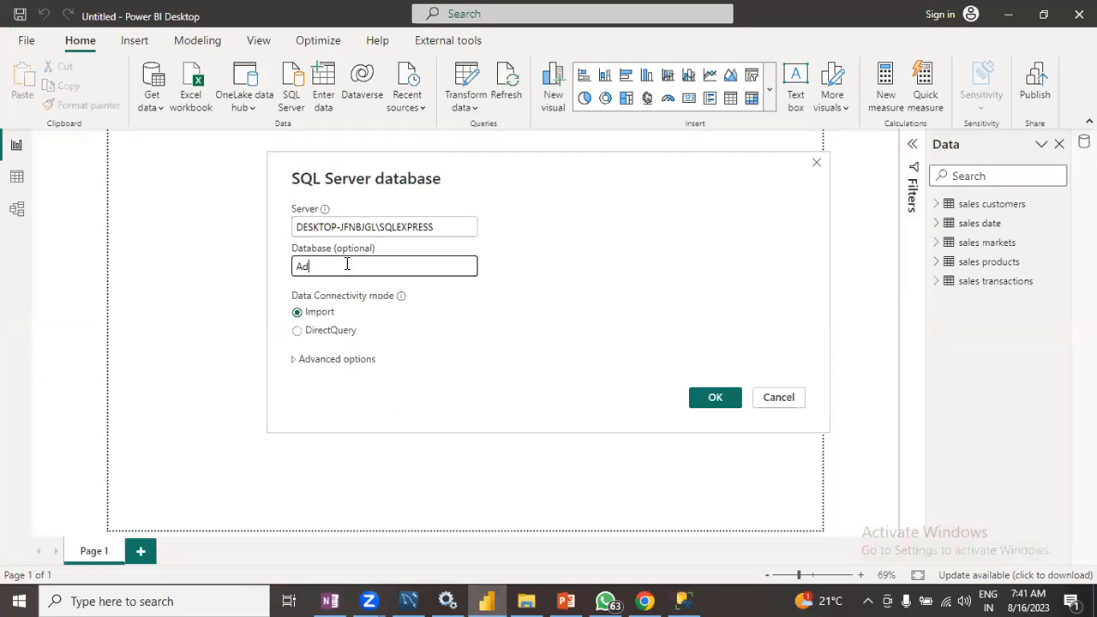
pyautogui.write('ventureWorks2019')
pyautogui.click(294, 361)
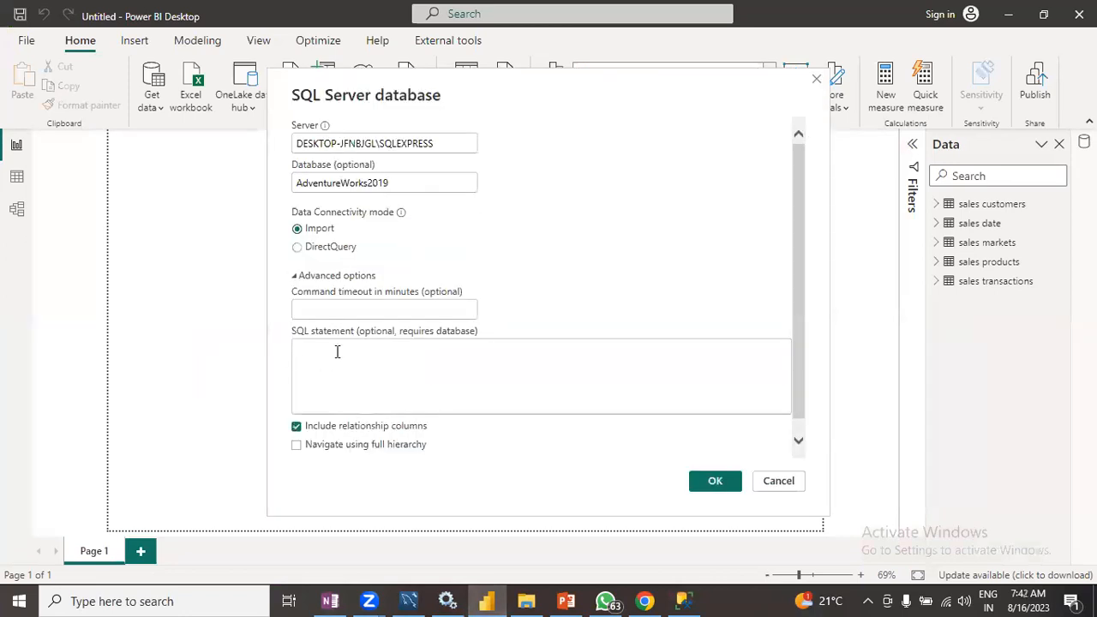
# - Write the SQL statement "Select * from Sales.salesorderdetal where OrderQty>6;" and submit the connection
pyautogui.click(315, 351)
pyautogui.write('Select ')
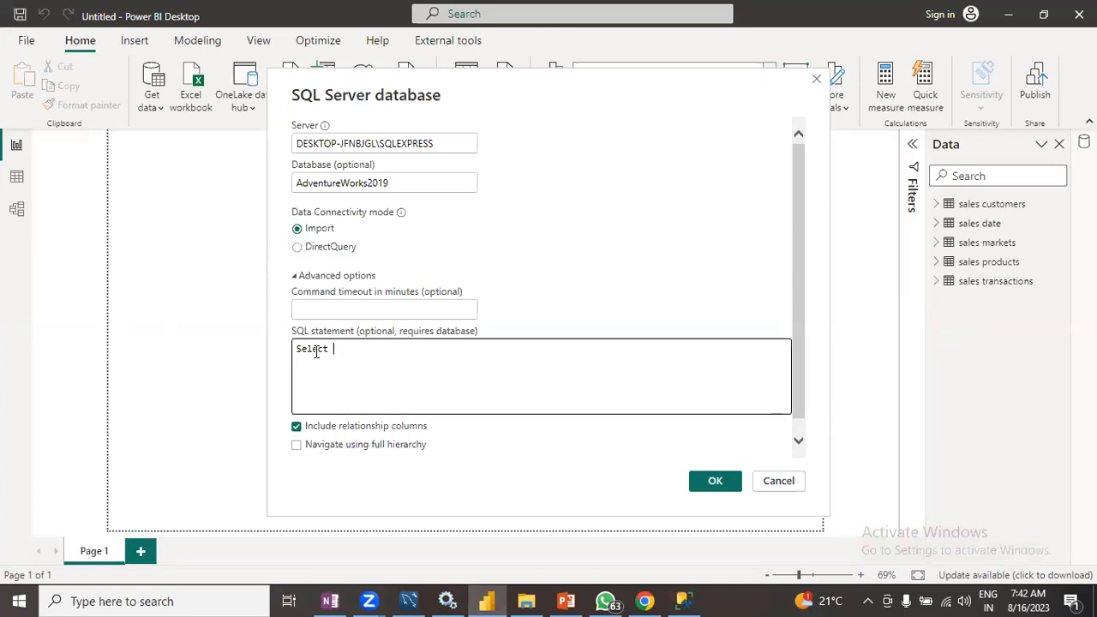
pyautogui.write('* from')
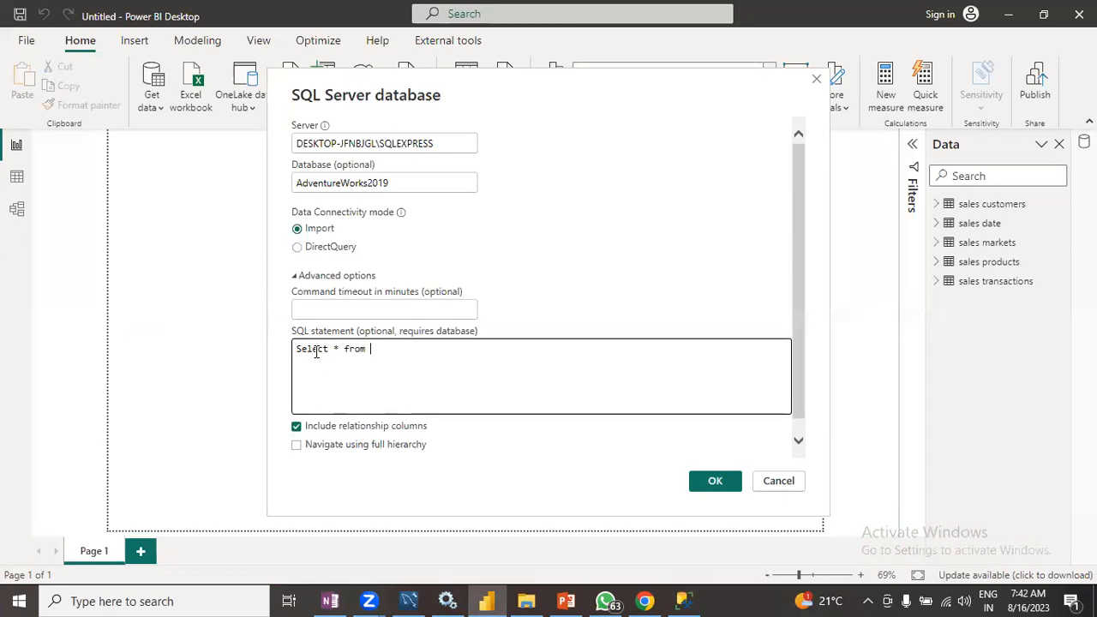
pyautogui.write('Sales.salesorder')
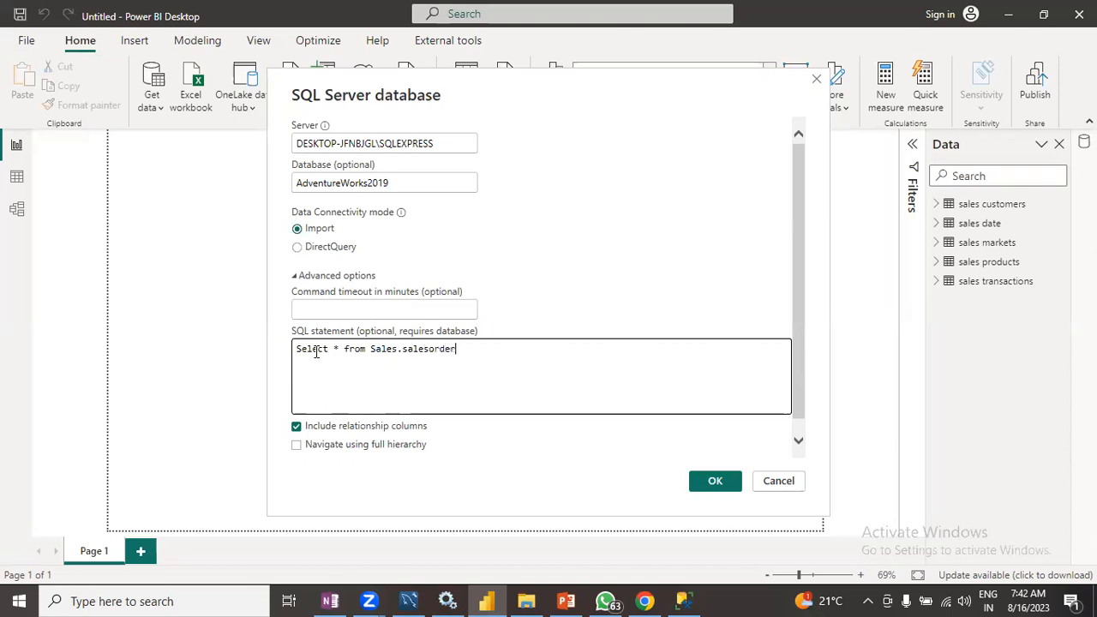
pyautogui.write('detal')
pyautogui.press('Return')
pyautogui.write('where Ord')
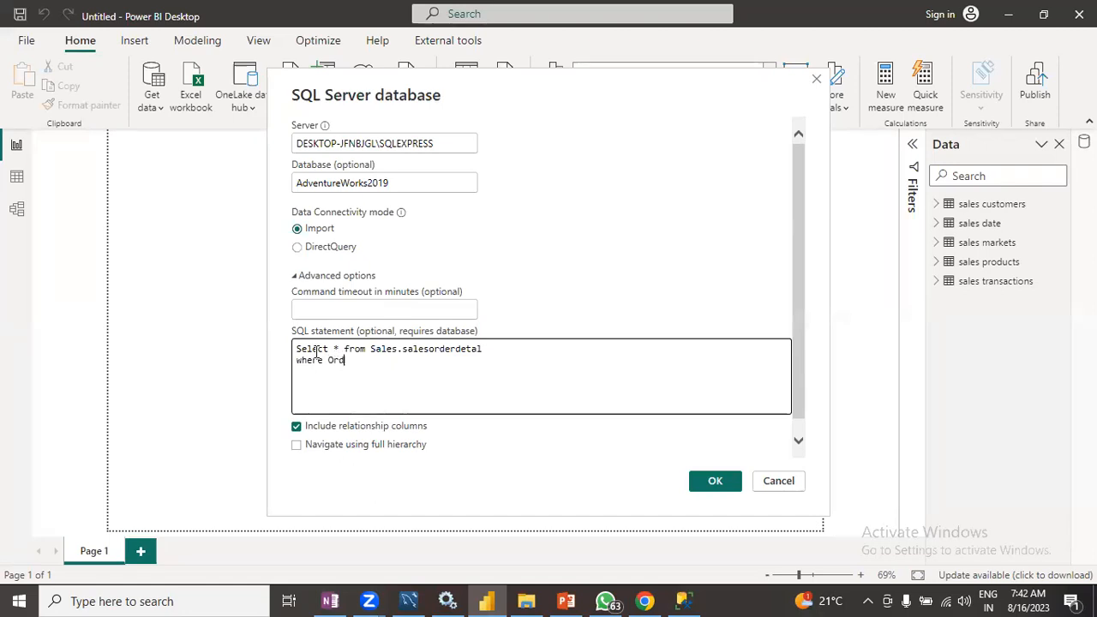
pyautogui.write('erQty>6;')
pyautogui.moveTo(409, 365); pyautogui.dragTo(299, 343)
pyautogui.click(414, 358)
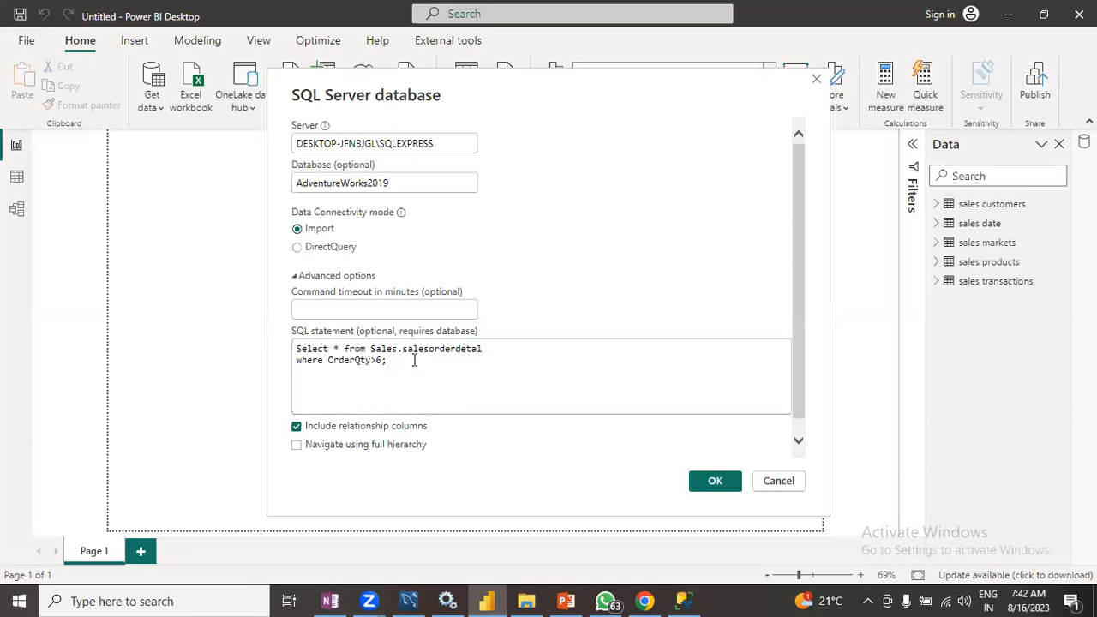
pyautogui.click(710, 482)
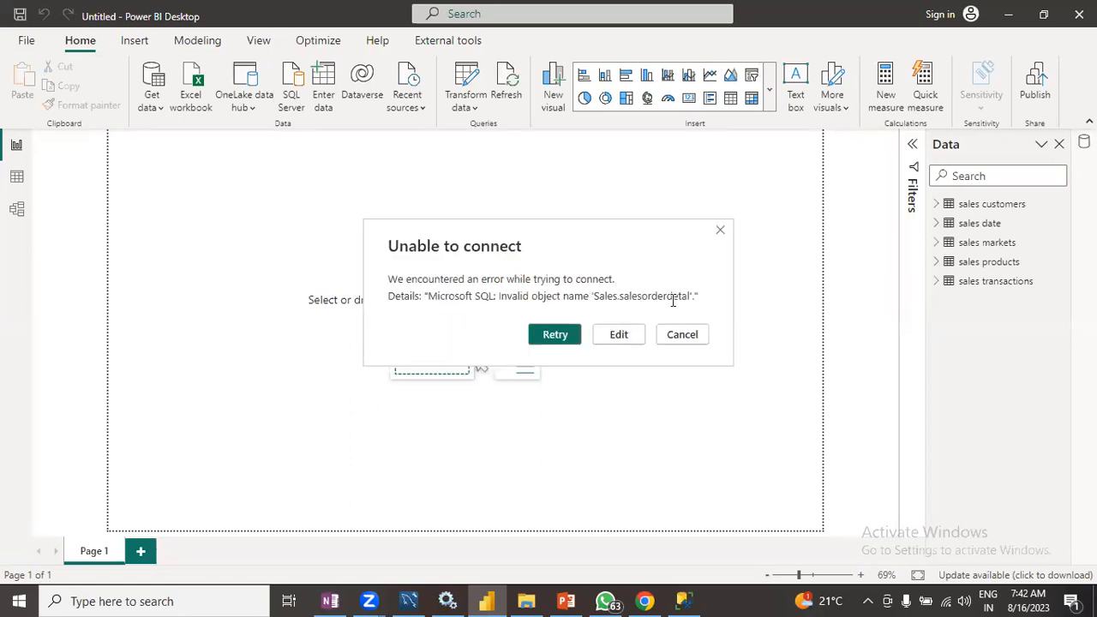
# - Return to the connection settings, correct the table name to Sales.salesorderdetail and submit again
pyautogui.click(616, 339)
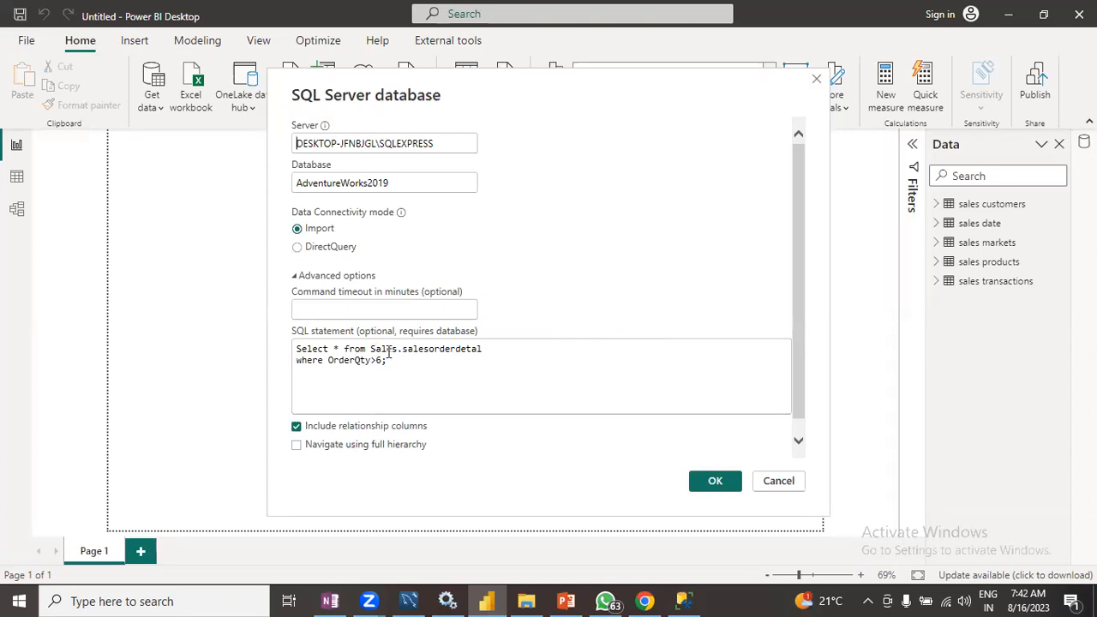
pyautogui.click(480, 350)
pyautogui.write('i')
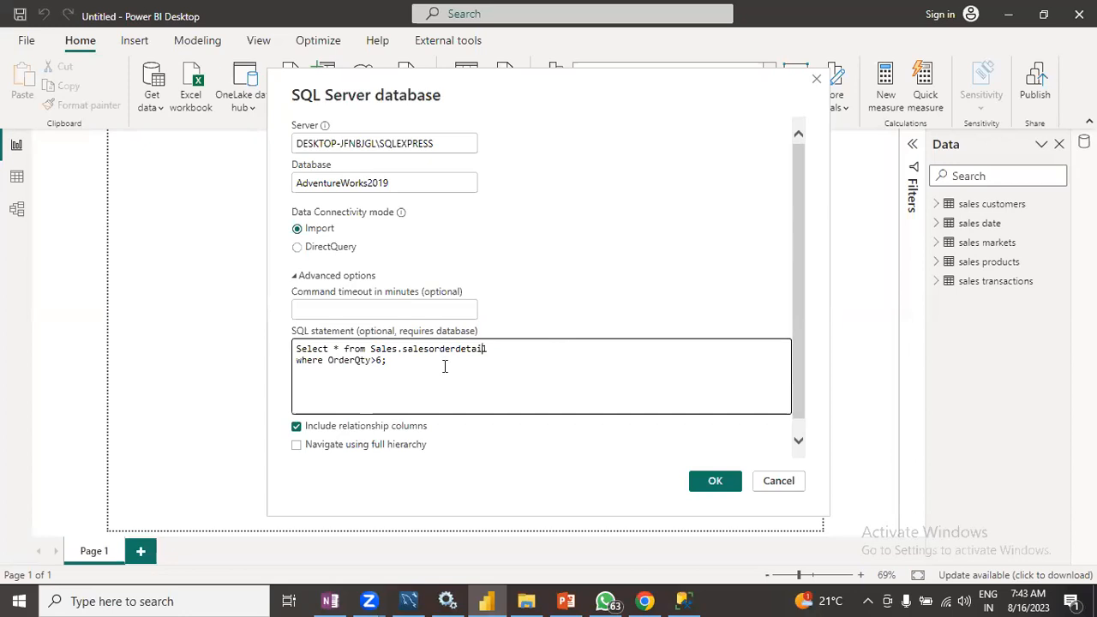
pyautogui.click(714, 480)
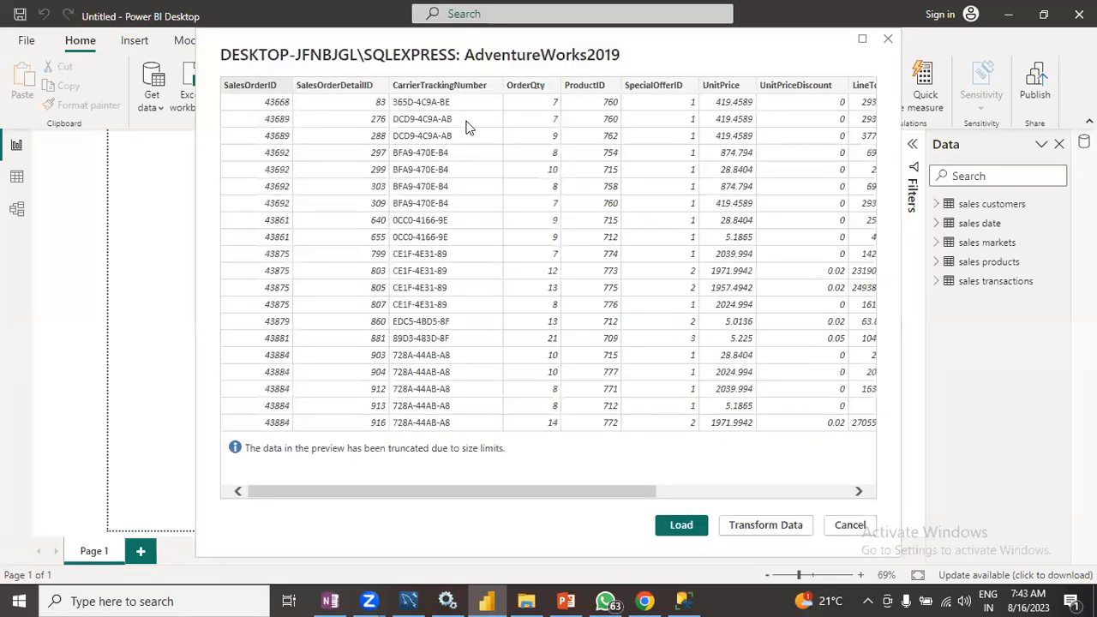
# - Scroll across the query result preview columns and load the data
pyautogui.moveTo(461, 486)
pyautogui.mouseDown()
pyautogui.moveTo(531, 489)
pyautogui.moveTo(446, 480)
pyautogui.mouseUp()
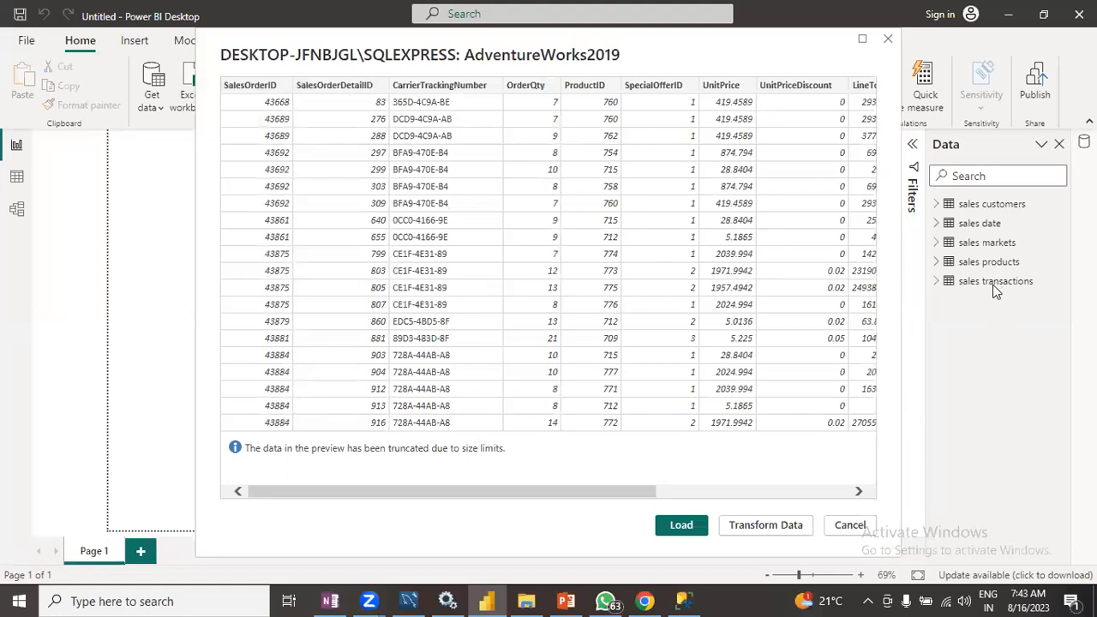
pyautogui.moveTo(575, 498); pyautogui.dragTo(715, 487)
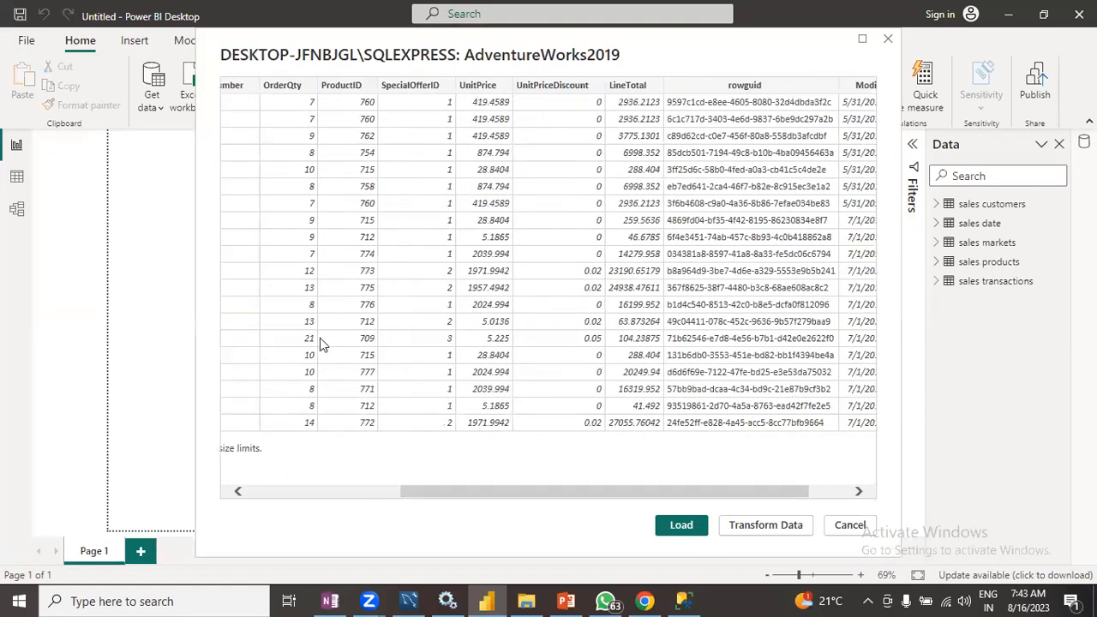
pyautogui.moveTo(429, 494); pyautogui.dragTo(276, 499)
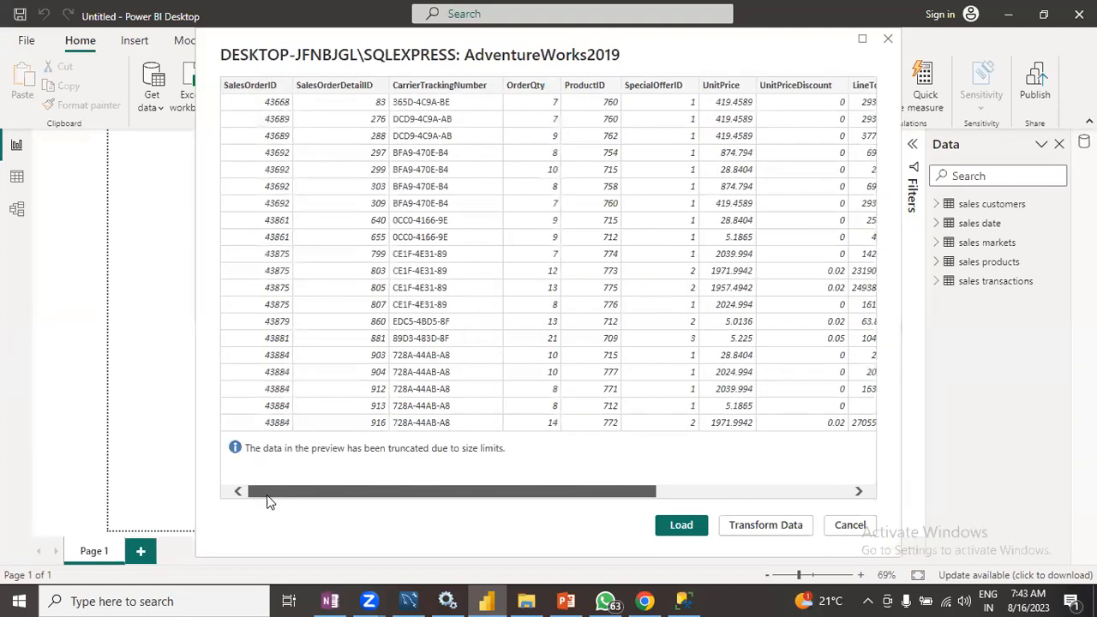
pyautogui.click(678, 514)
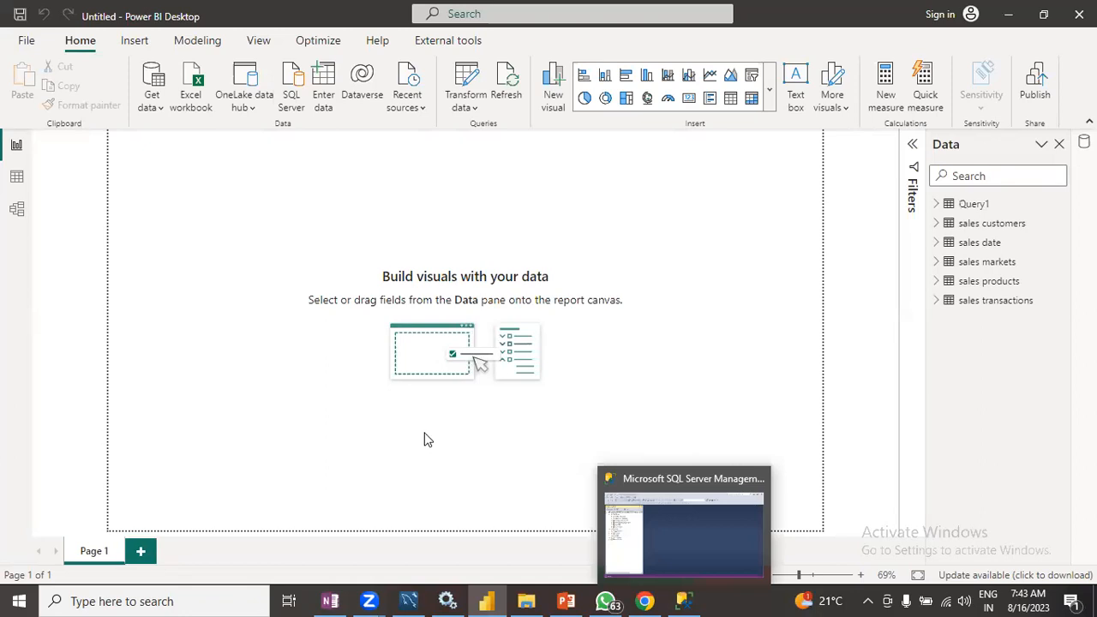
# - Start a Text/CSV import and open Orders_2017(un-processed) from the Batch 2 Class 2 folder
pyautogui.click(157, 108)
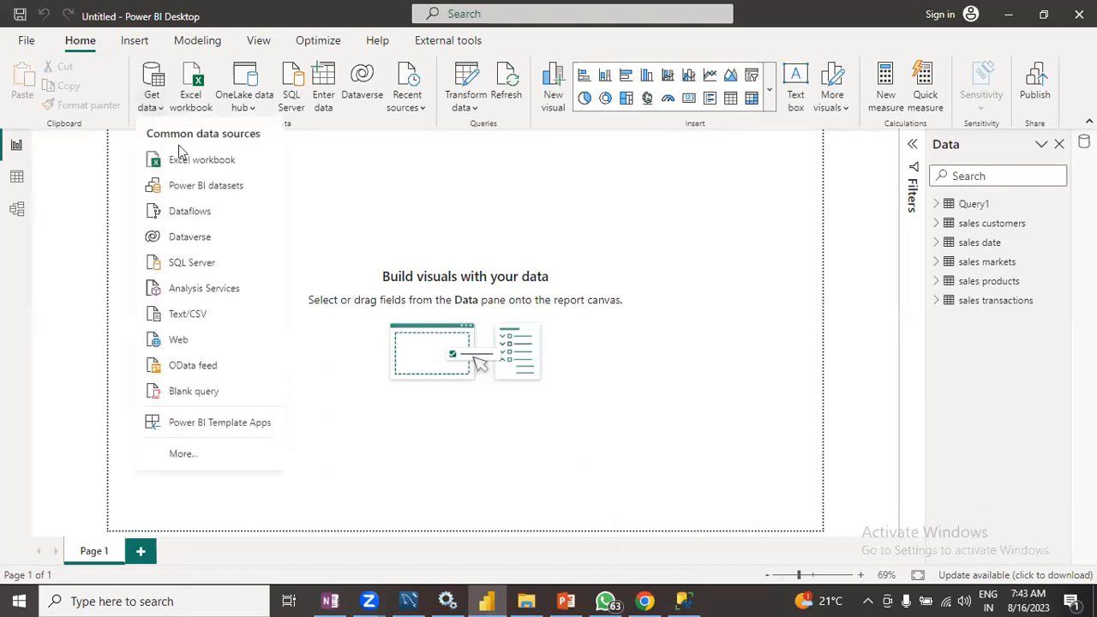
pyautogui.click(187, 316)
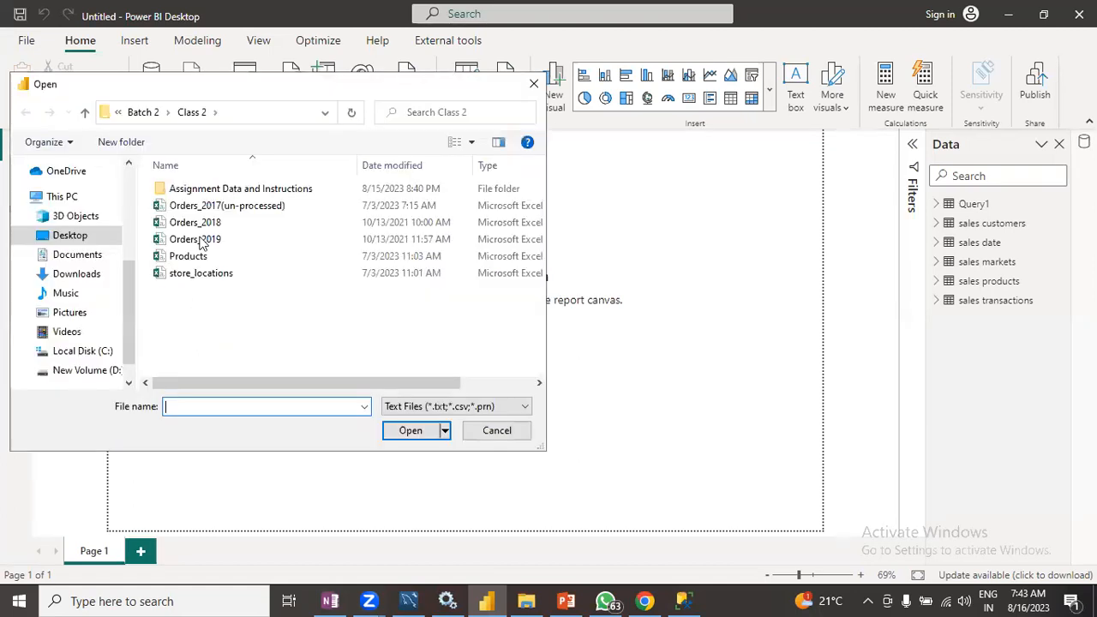
pyautogui.click(85, 114)
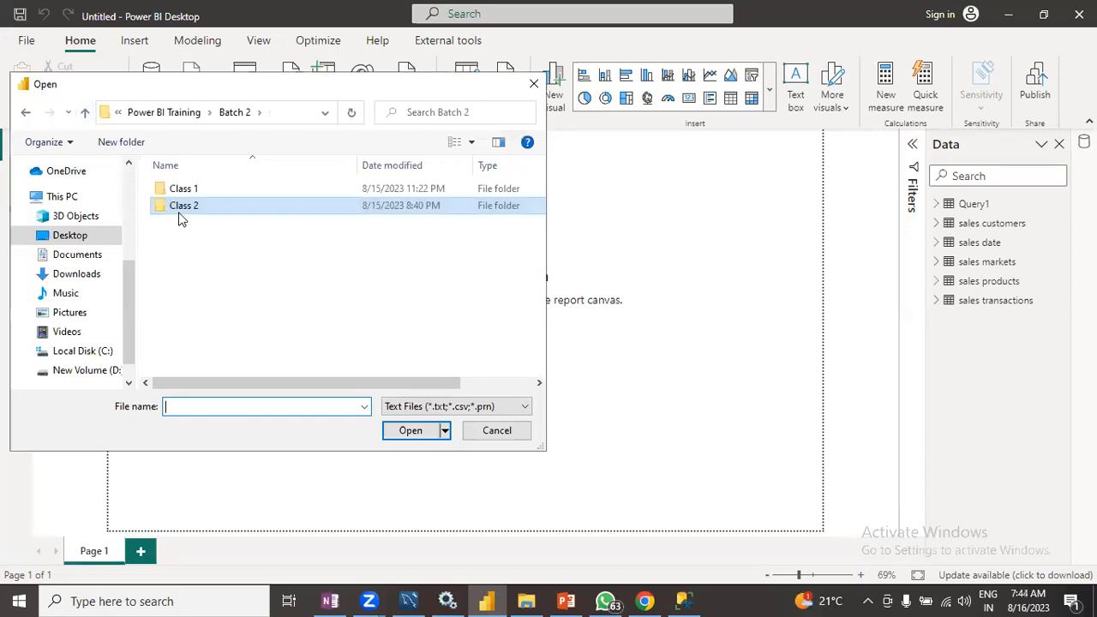
pyautogui.doubleClick(182, 210)
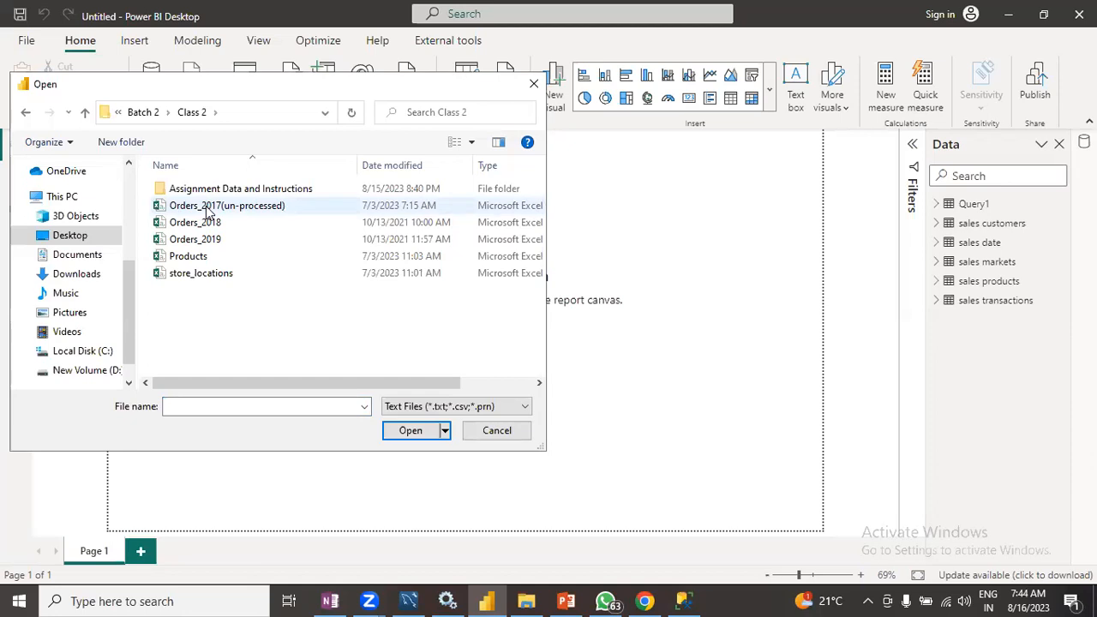
pyautogui.click(208, 212)
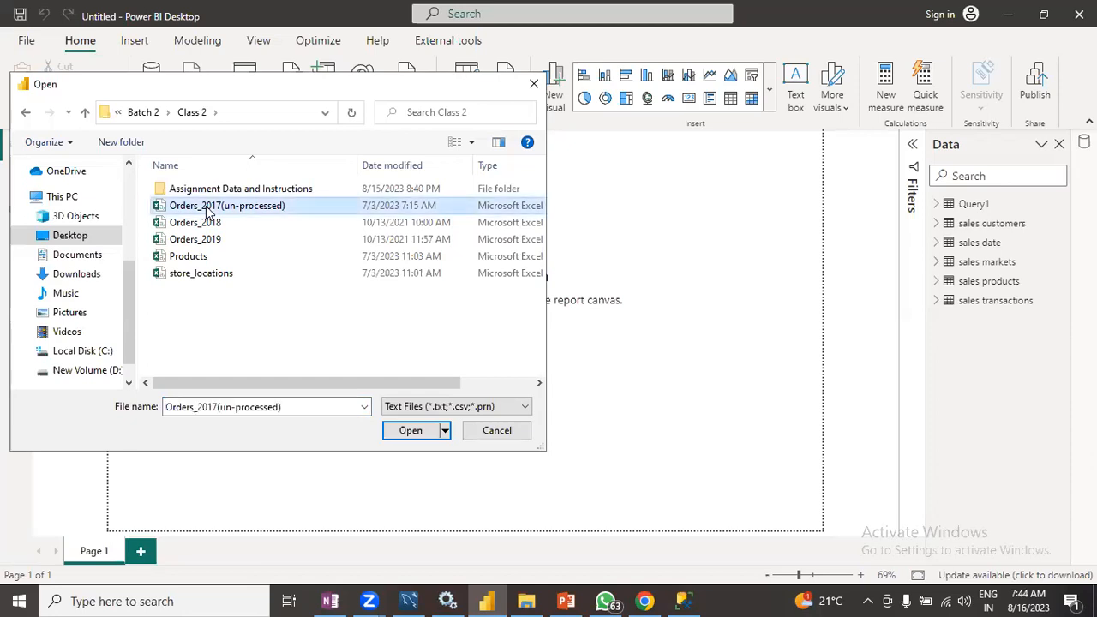
pyautogui.click(405, 430)
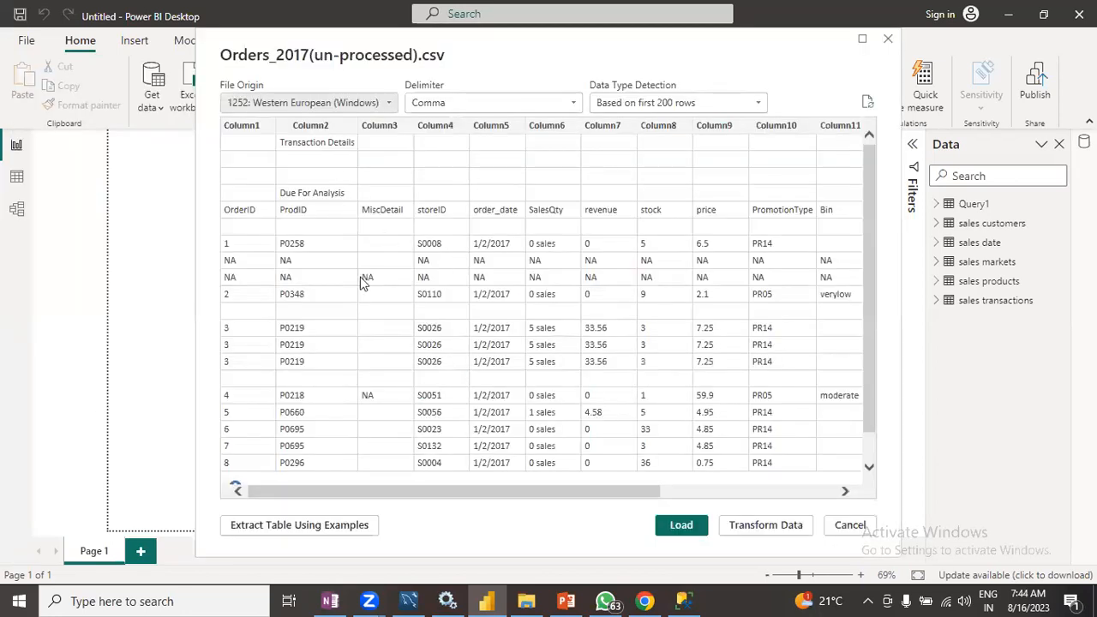
# - Scroll the Orders_2017(un-processed).csv preview and load it
pyautogui.scroll(-2, 355, 311)
pyautogui.scroll(2, 360, 360)
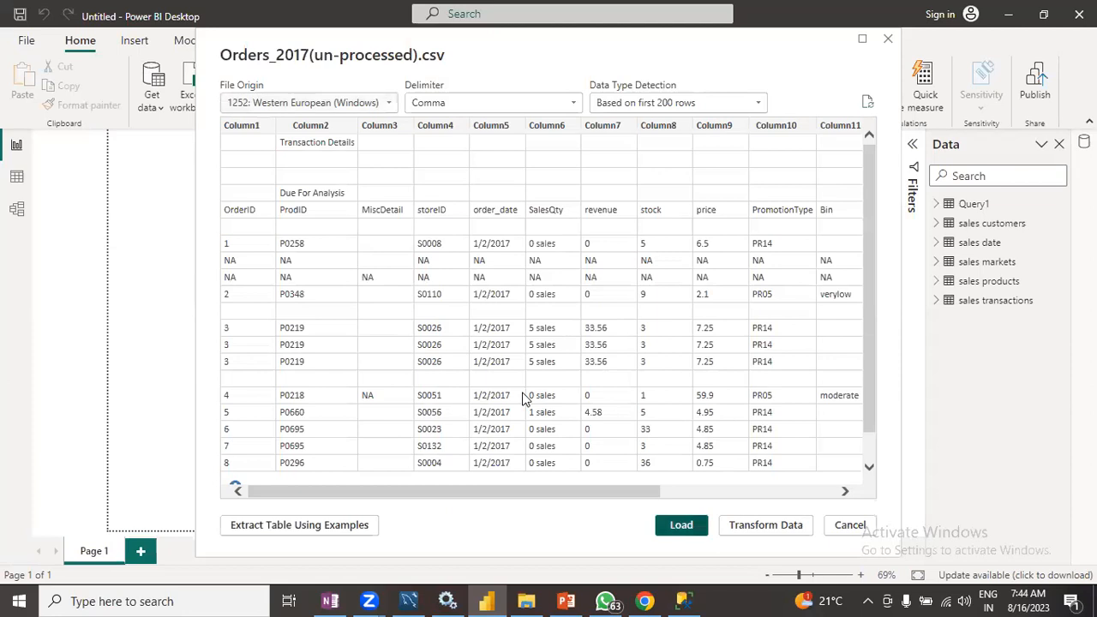
pyautogui.press('Escape')
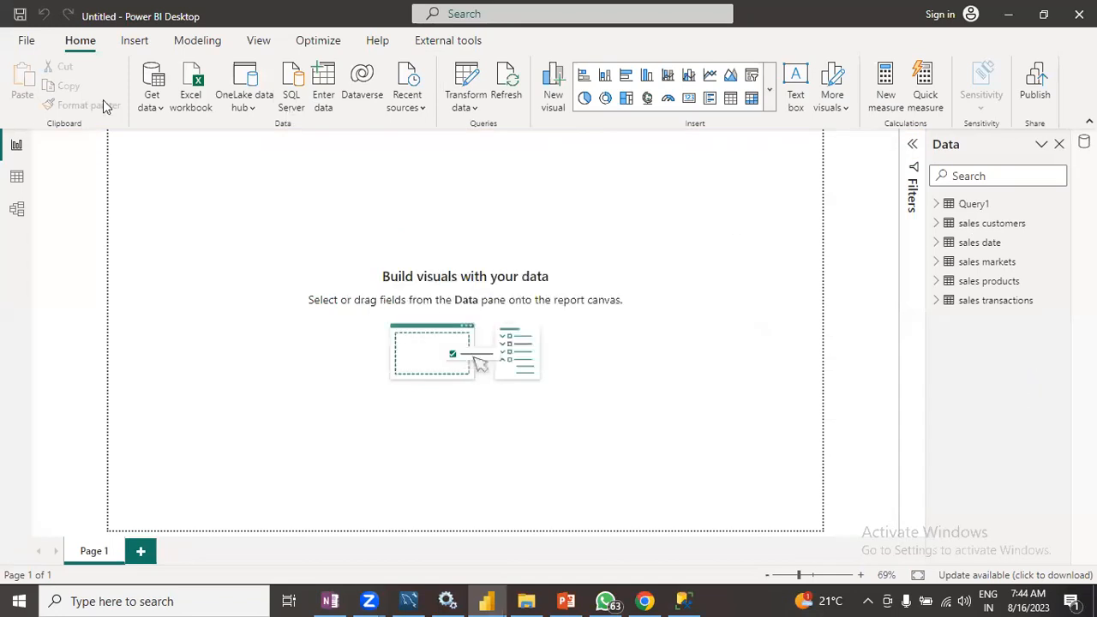
# - Import the Stores - construction costs sheet from the Store Cost Excel workbook
pyautogui.click(155, 108)
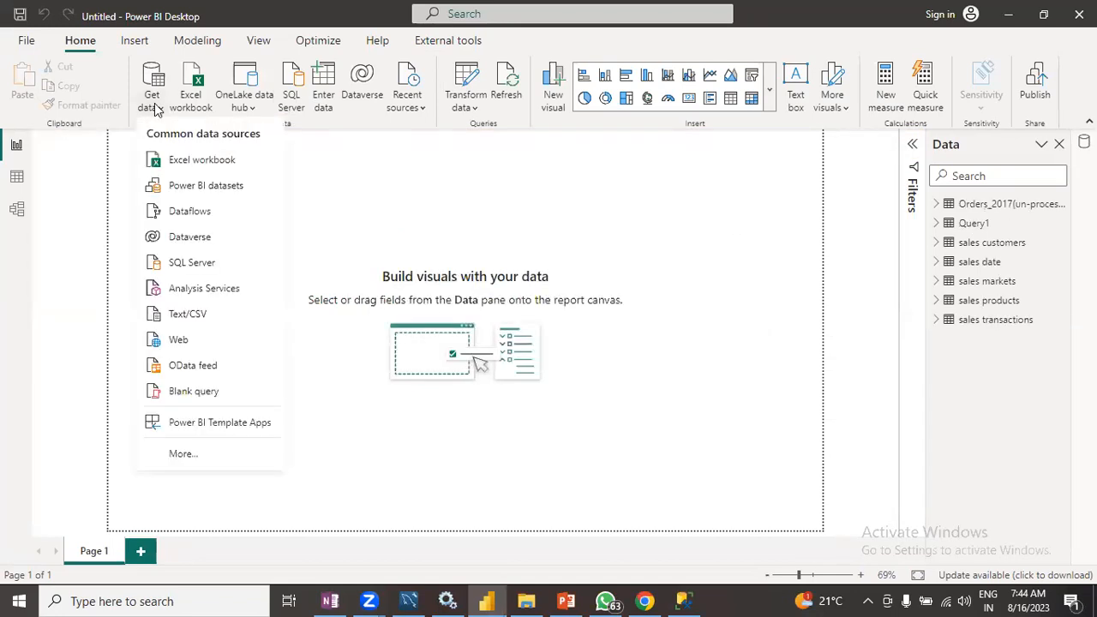
pyautogui.click(162, 165)
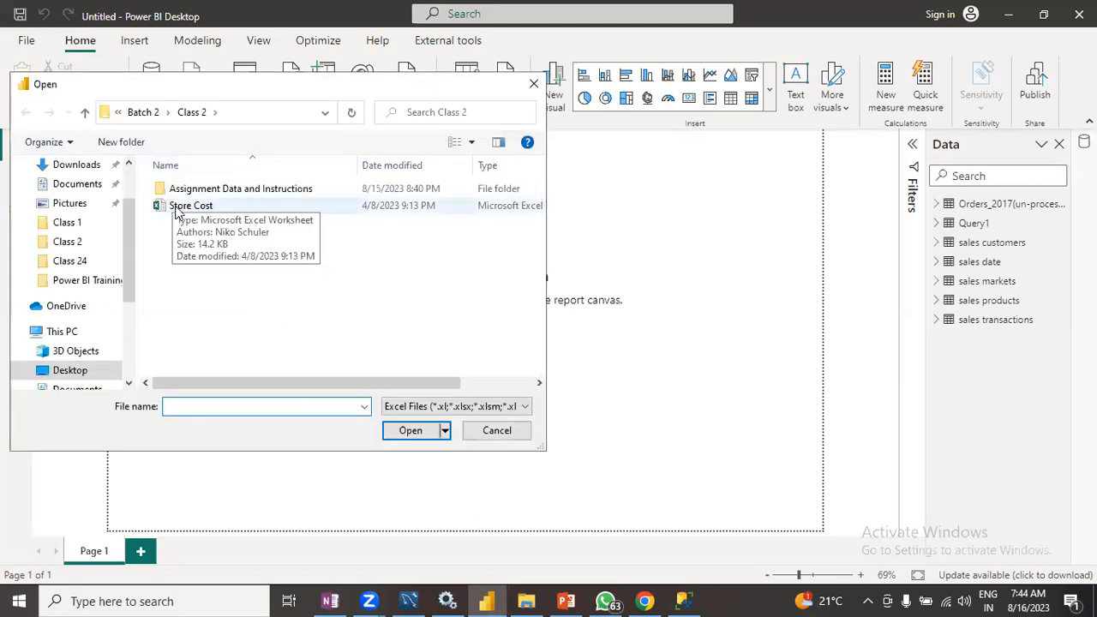
pyautogui.click(178, 211)
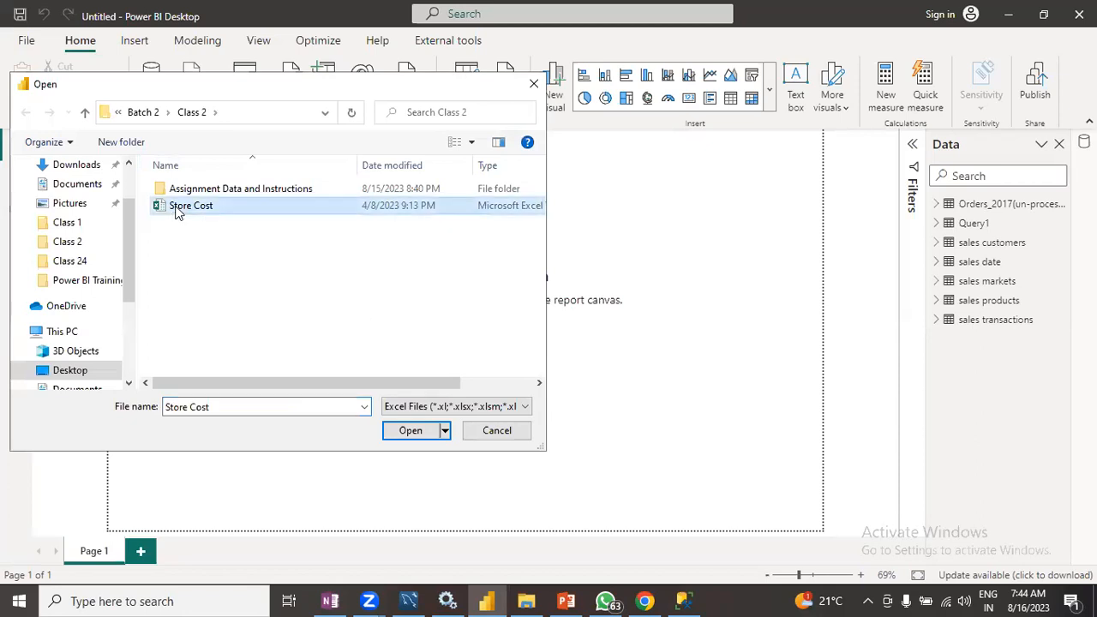
pyautogui.click(405, 433)
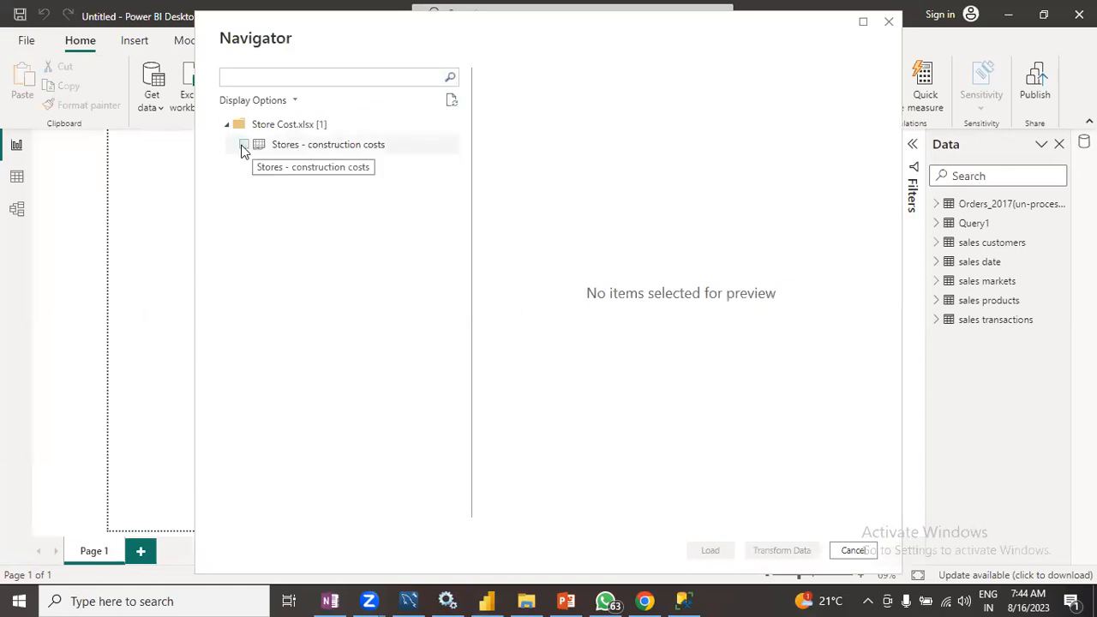
pyautogui.click(244, 146)
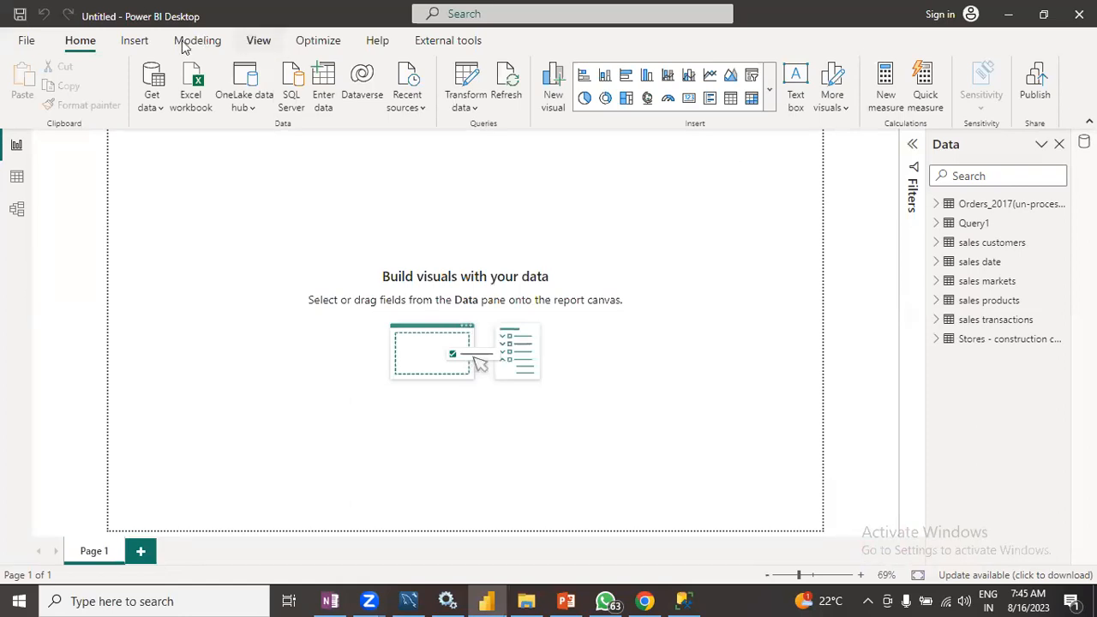
# - Search all data connectors for sharepoi, open the SharePoint folder connector and cancel it
pyautogui.click(159, 108)
pyautogui.click(191, 457)
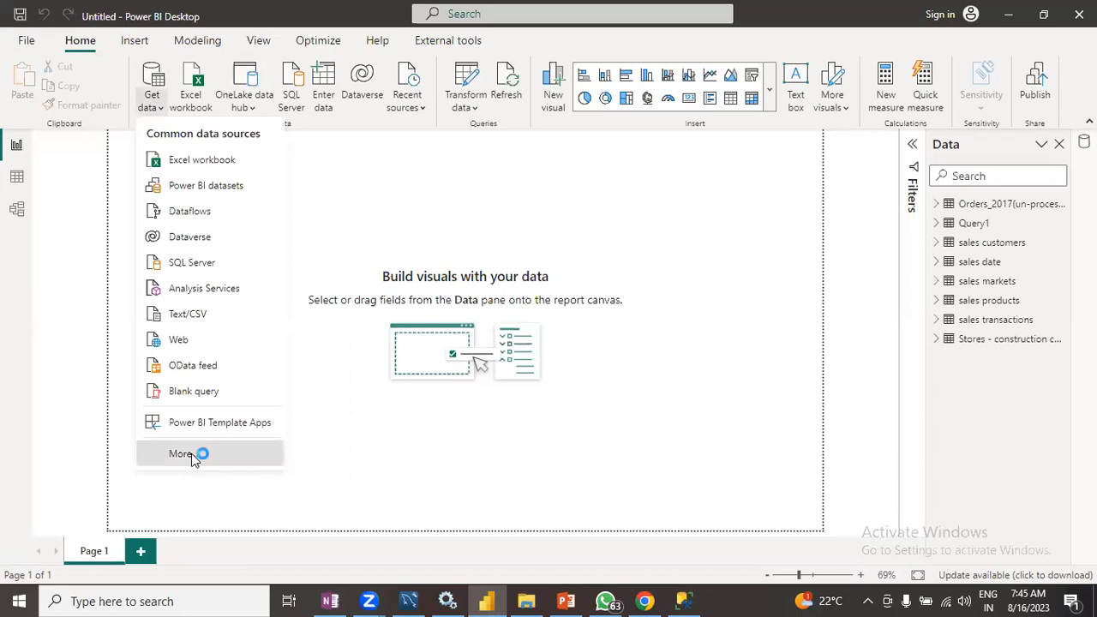
pyautogui.click(379, 96)
pyautogui.write('s')
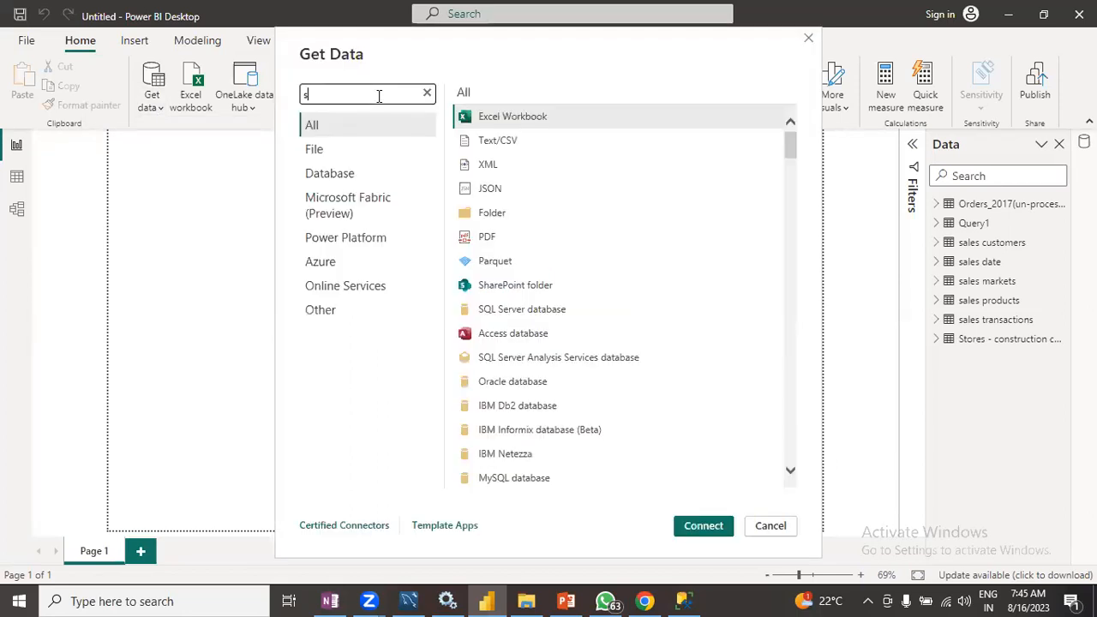
pyautogui.write('harepoi')
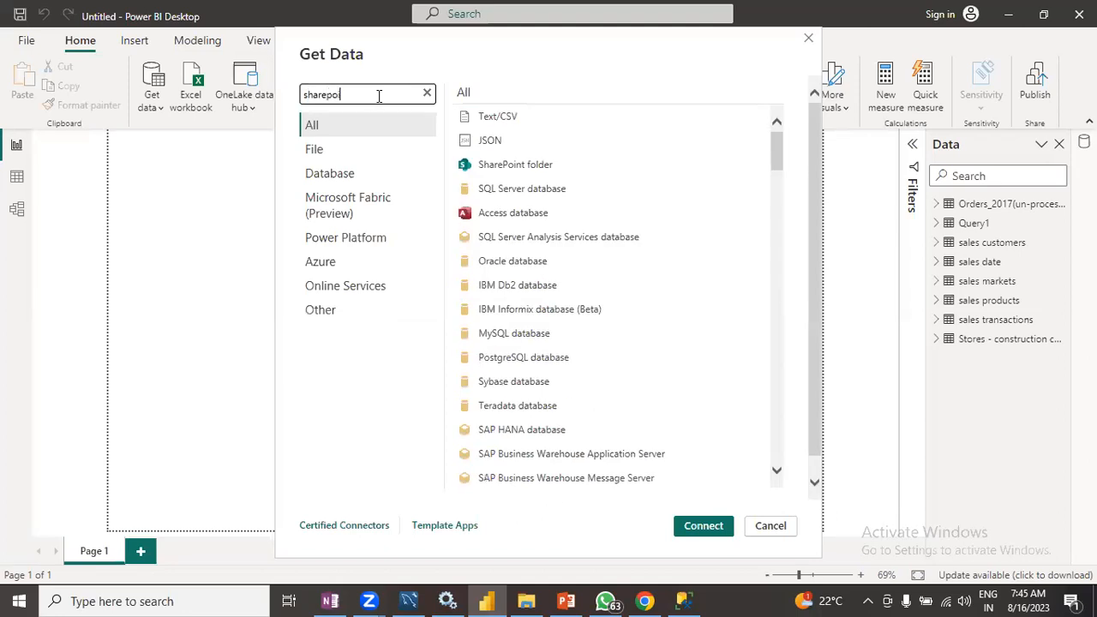
pyautogui.click(562, 119)
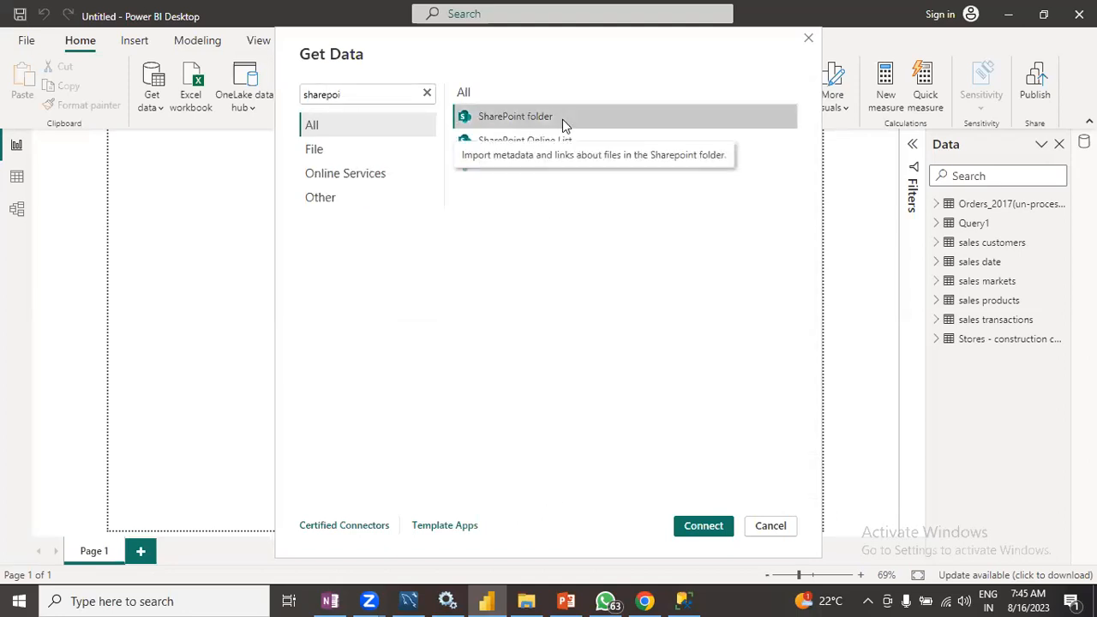
pyautogui.click(694, 517)
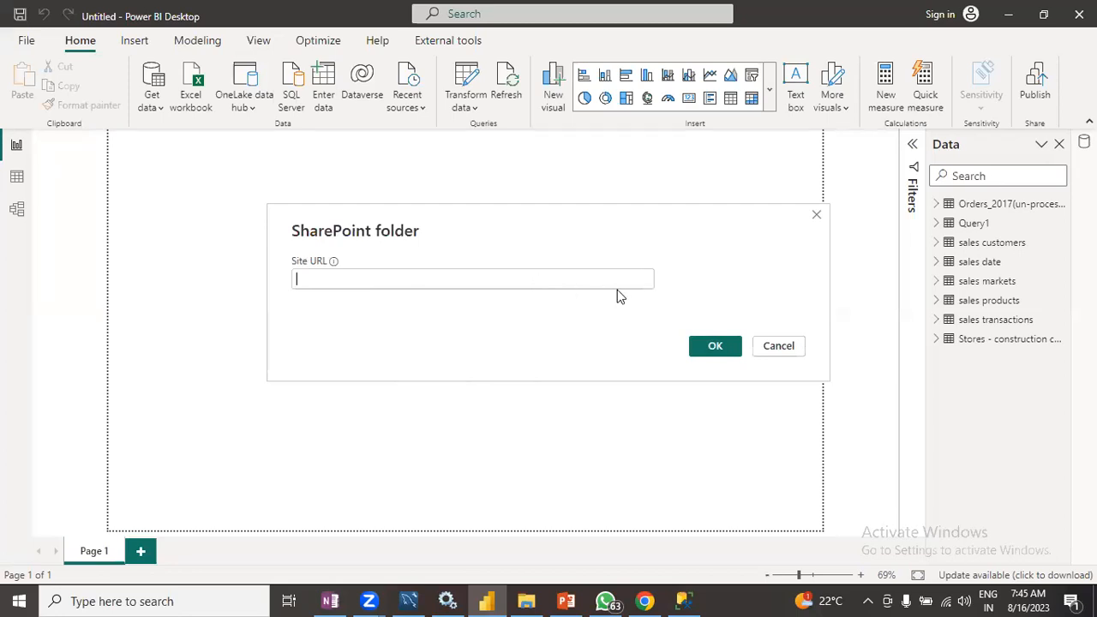
pyautogui.click(778, 352)
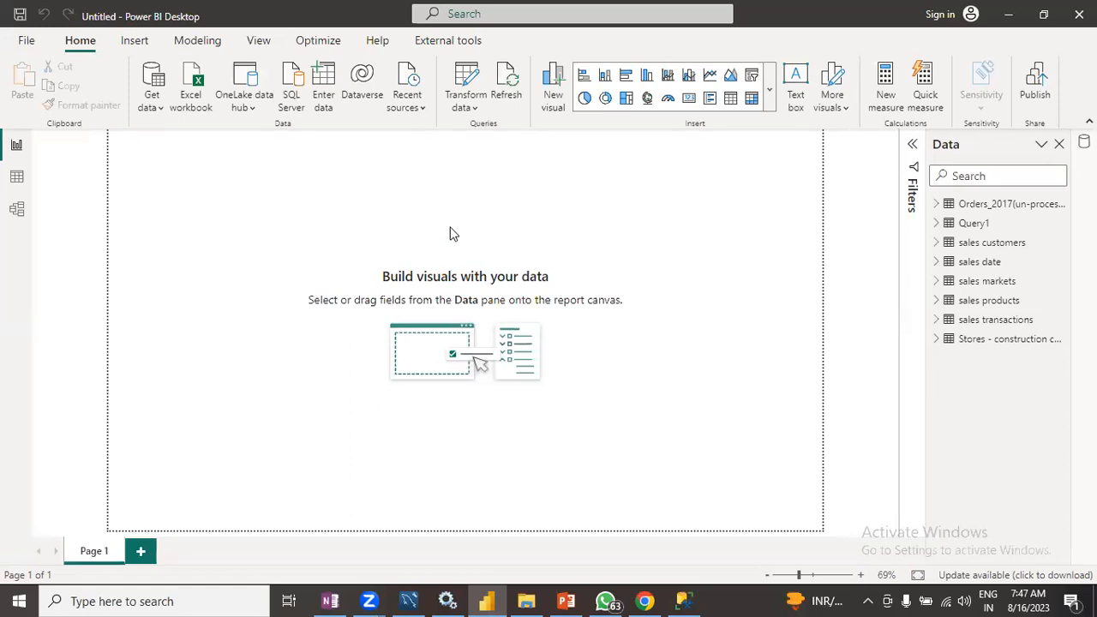
# - Start an Access database connection from the full connector list and open Northwind from the Class 1 Different Data Sources folder
pyautogui.click(156, 109)
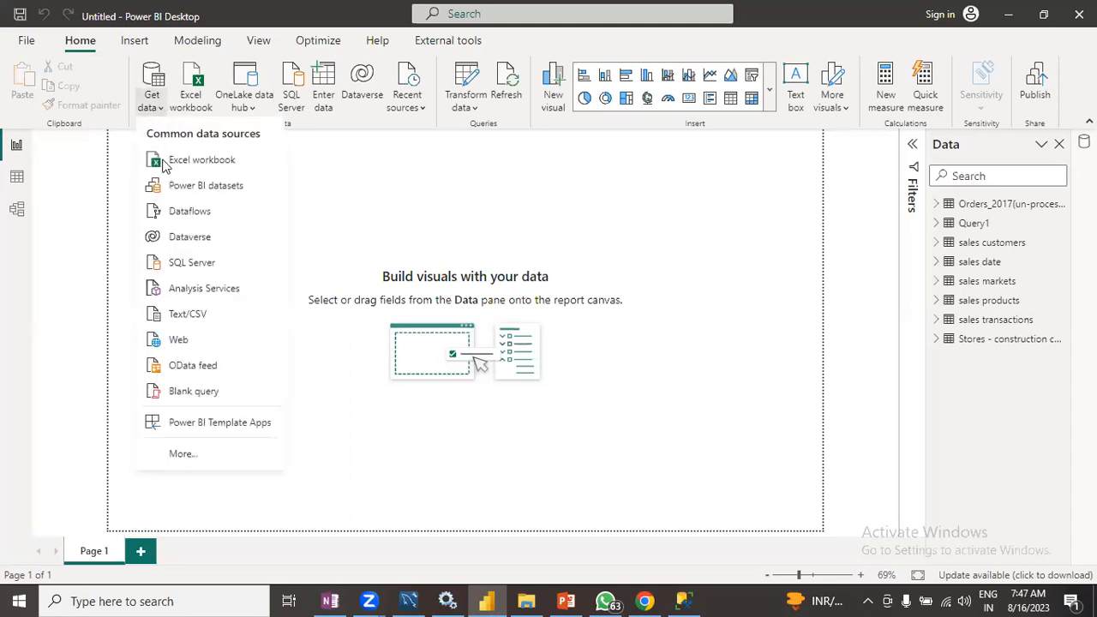
pyautogui.click(183, 455)
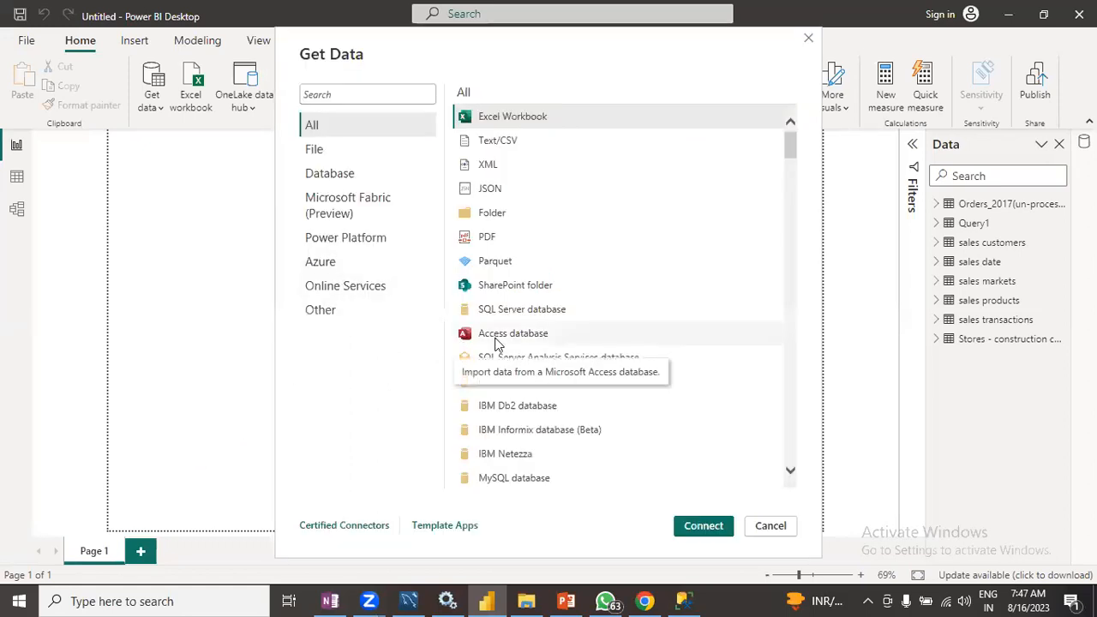
pyautogui.click(495, 336)
pyautogui.click(715, 525)
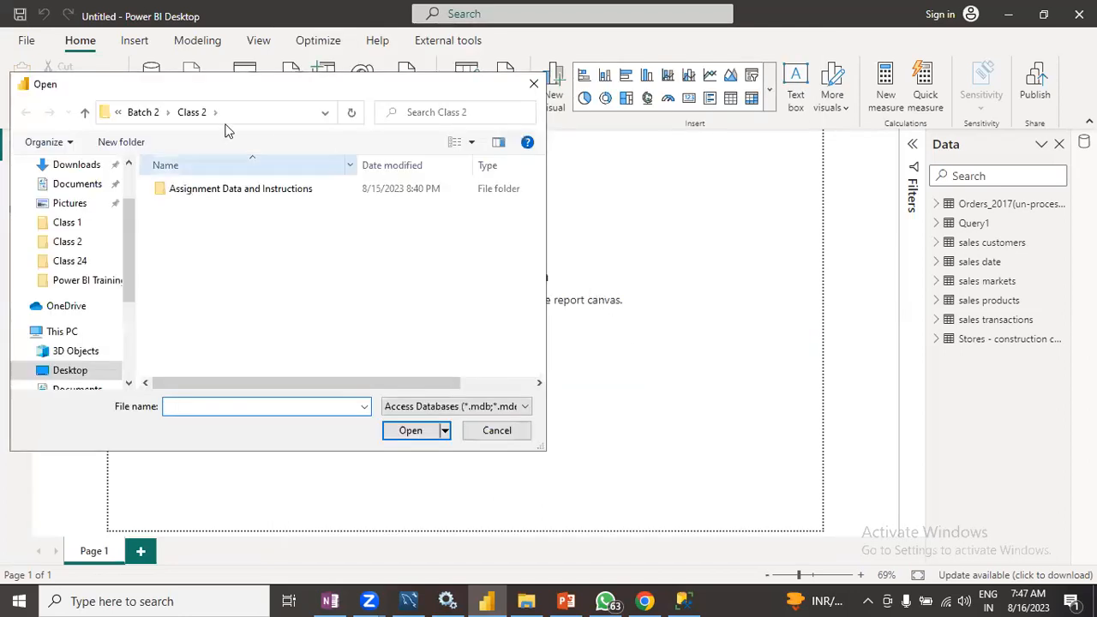
pyautogui.click(85, 113)
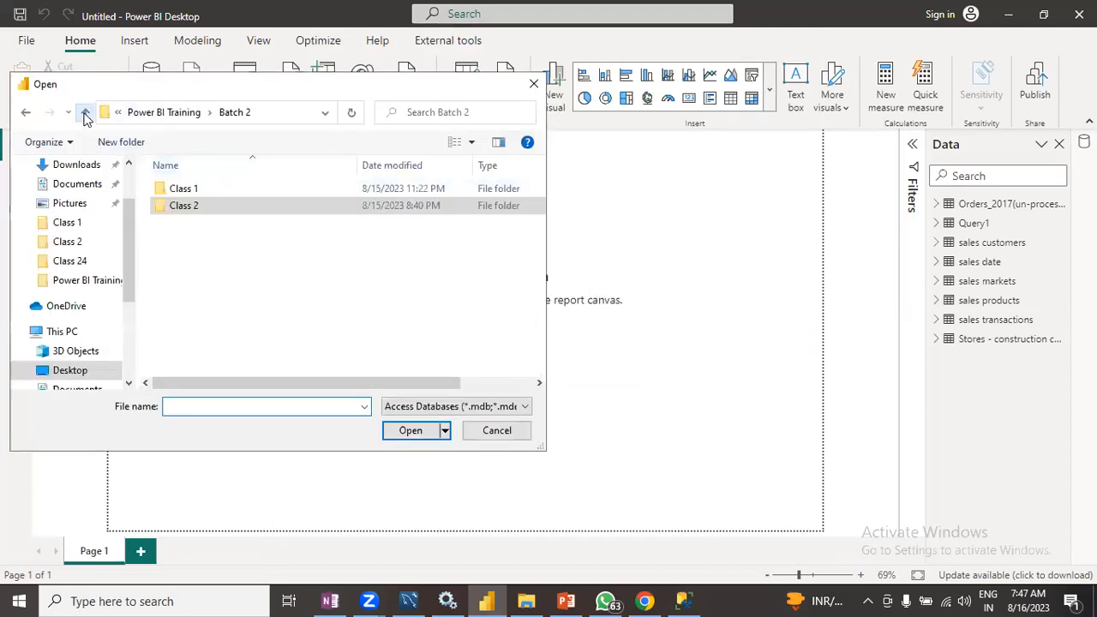
pyautogui.doubleClick(179, 203)
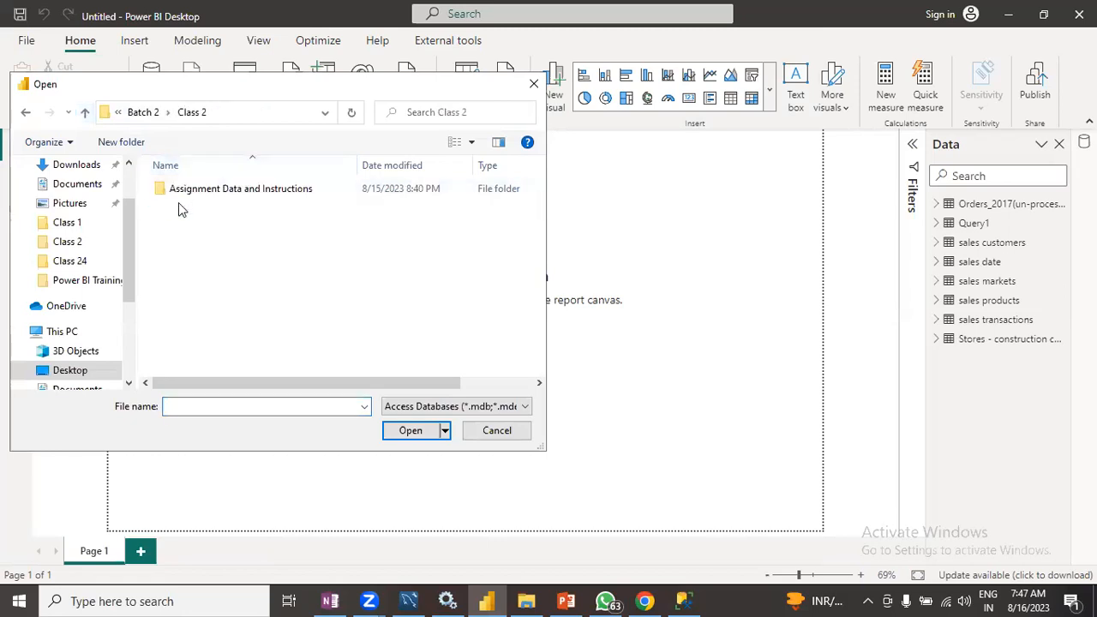
pyautogui.doubleClick(186, 189)
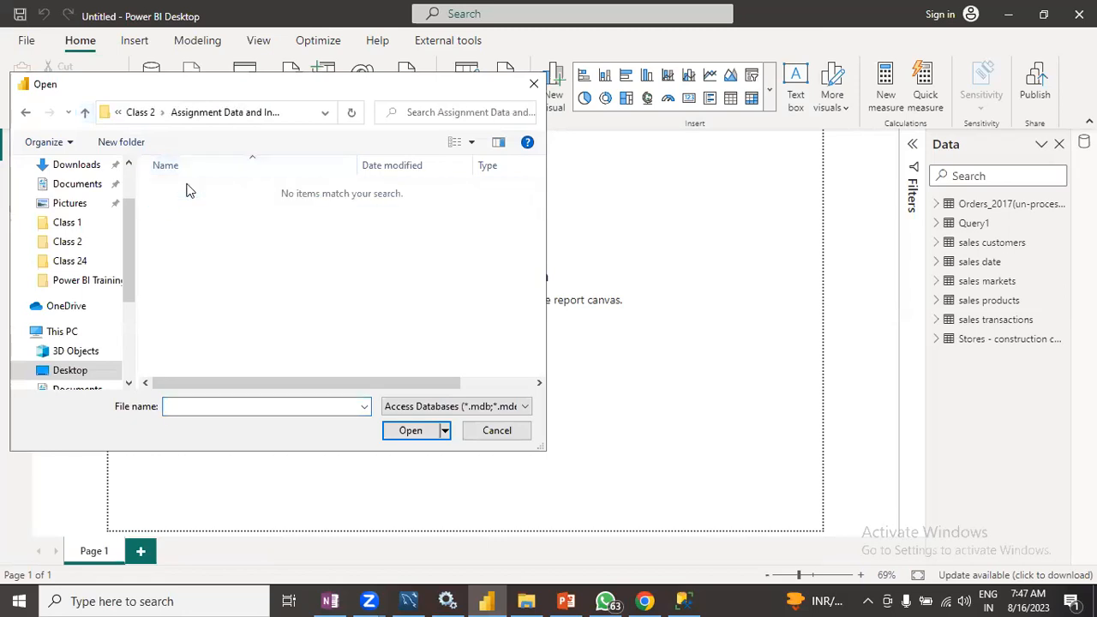
pyautogui.click(85, 115)
pyautogui.click(85, 115)
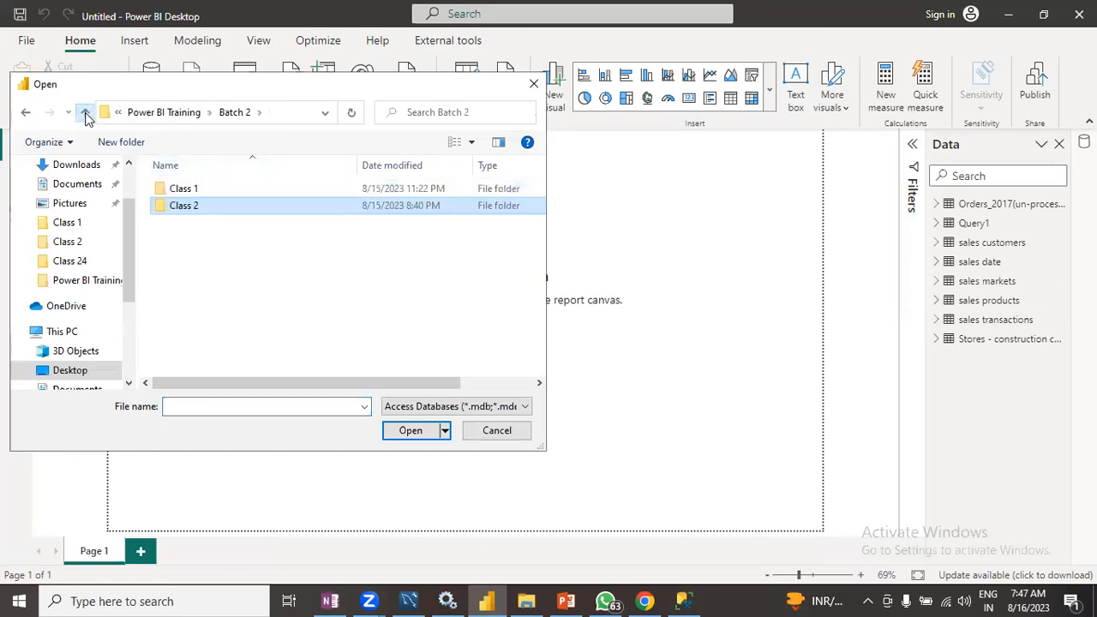
pyautogui.doubleClick(193, 188)
pyautogui.doubleClick(194, 190)
pyautogui.click(193, 189)
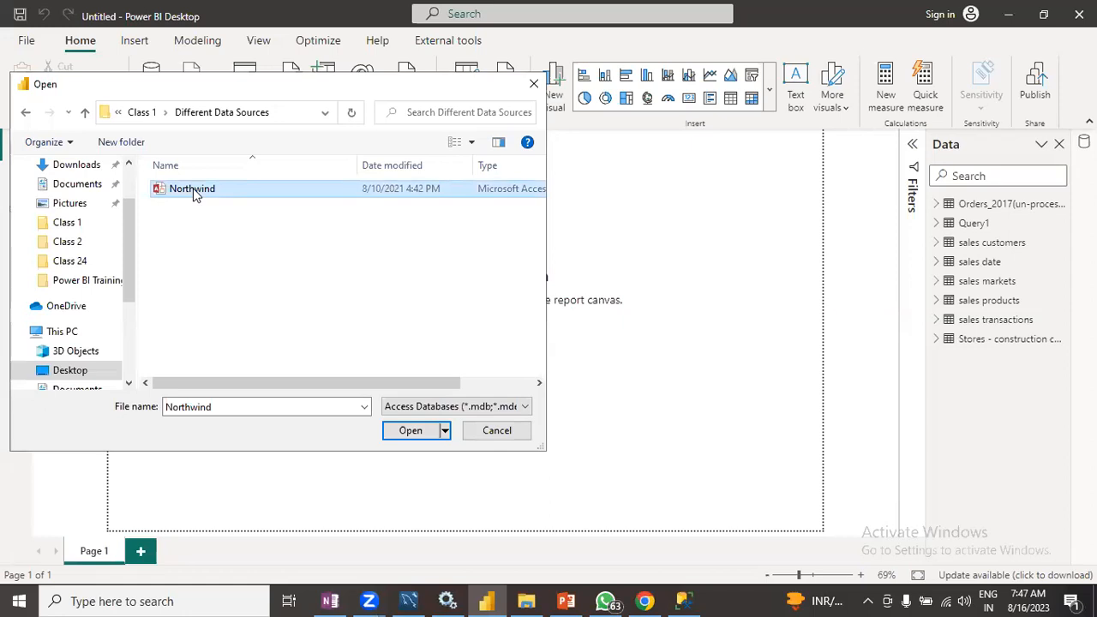
pyautogui.click(419, 432)
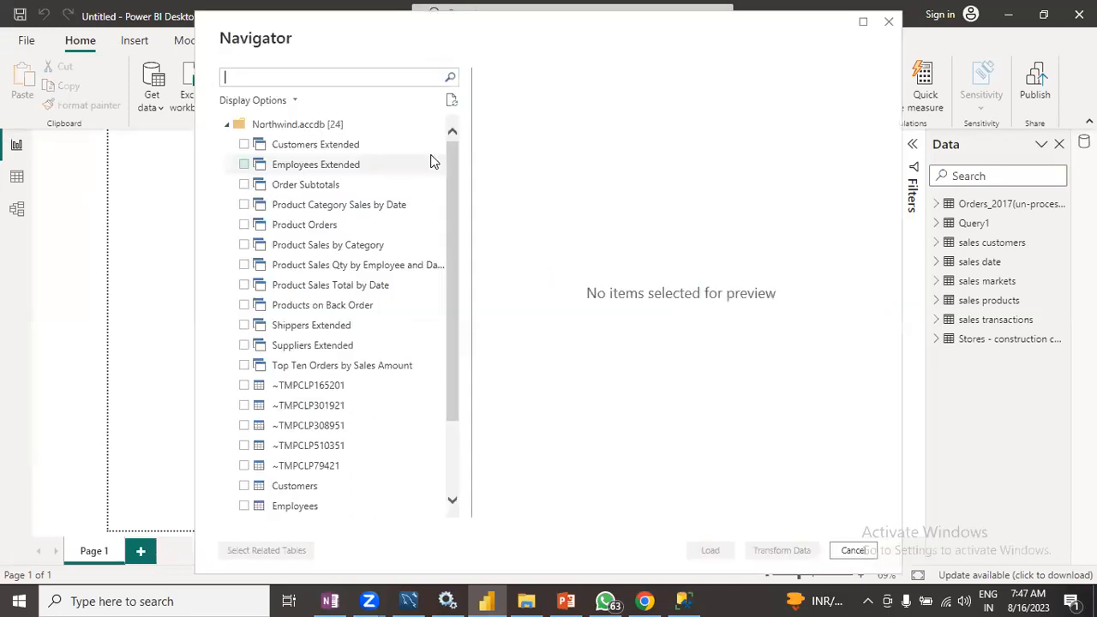
# - Select Product Sales by Category, Product Orders, Order Subtotals and Employees Extended from Northwind and load them
pyautogui.scroll(-2, 283, 238)
pyautogui.scroll(3, 265, 335)
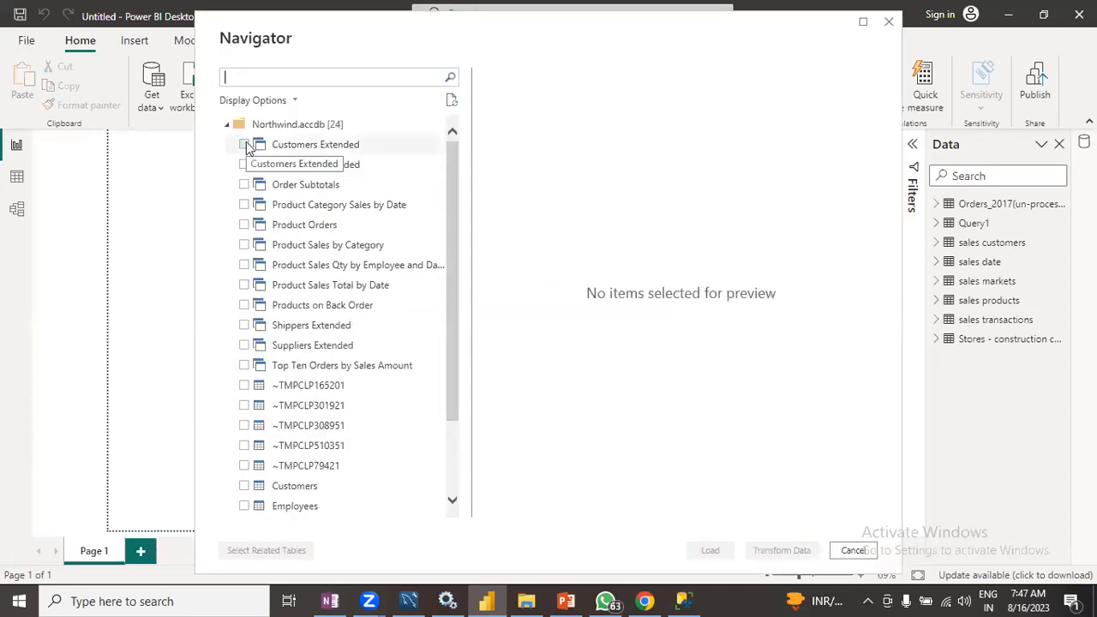
pyautogui.scroll(-2, 261, 336)
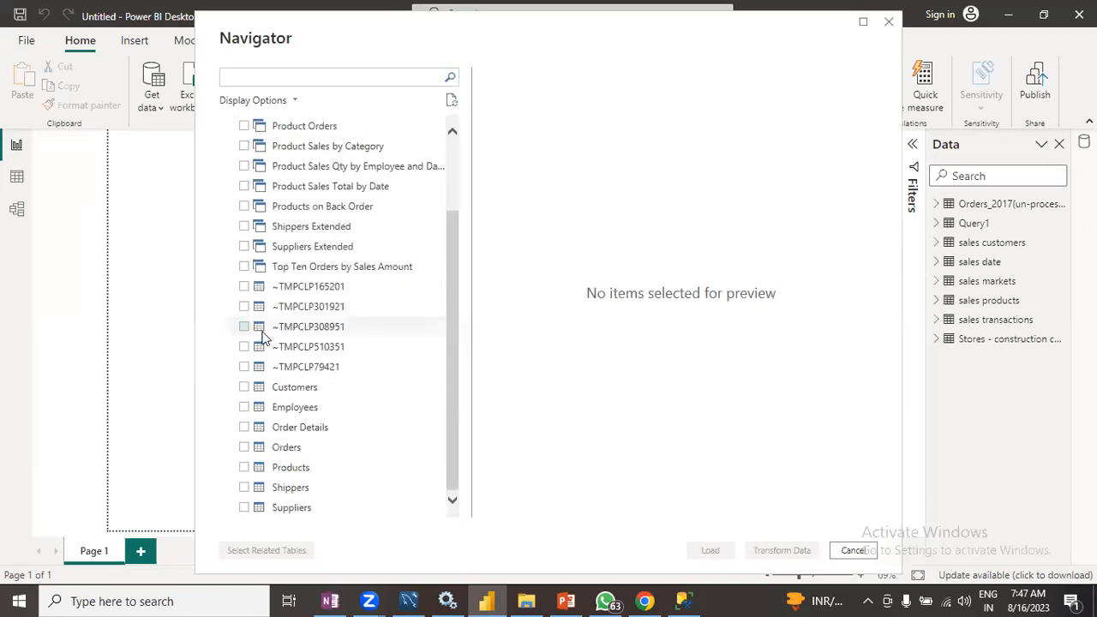
pyautogui.scroll(2, 262, 336)
pyautogui.click(244, 244)
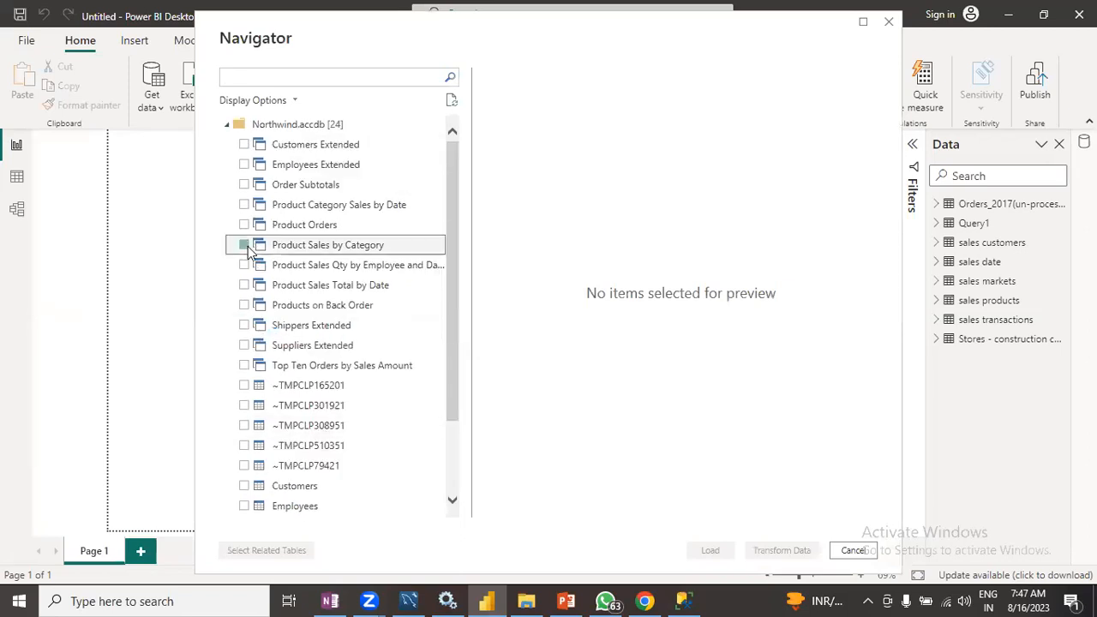
pyautogui.click(245, 224)
pyautogui.click(247, 185)
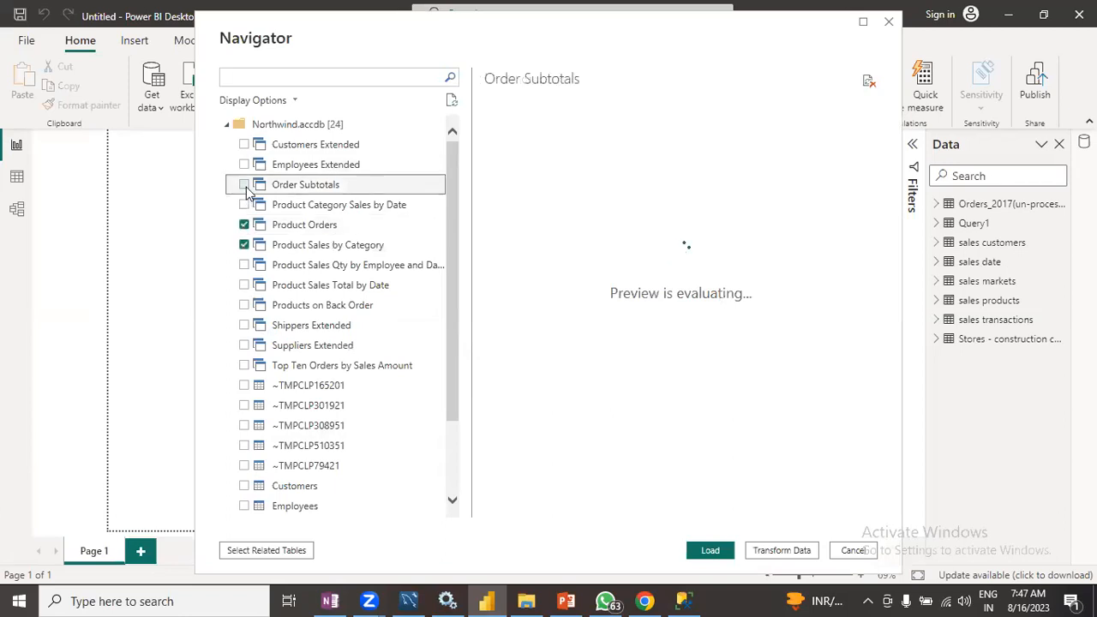
pyautogui.click(246, 185)
pyautogui.click(248, 169)
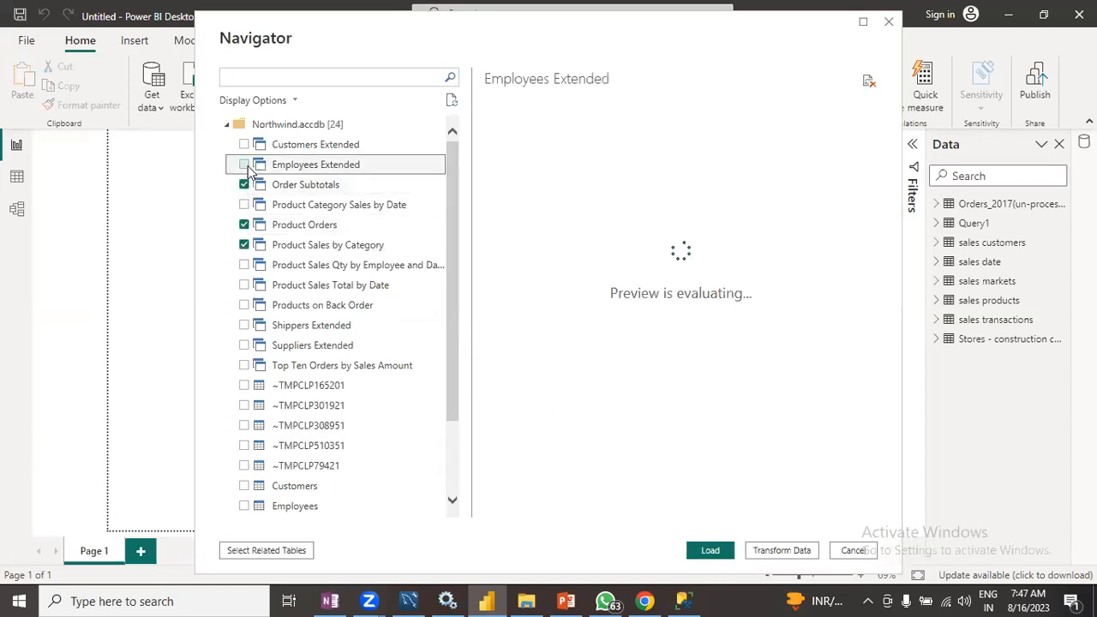
pyautogui.click(245, 164)
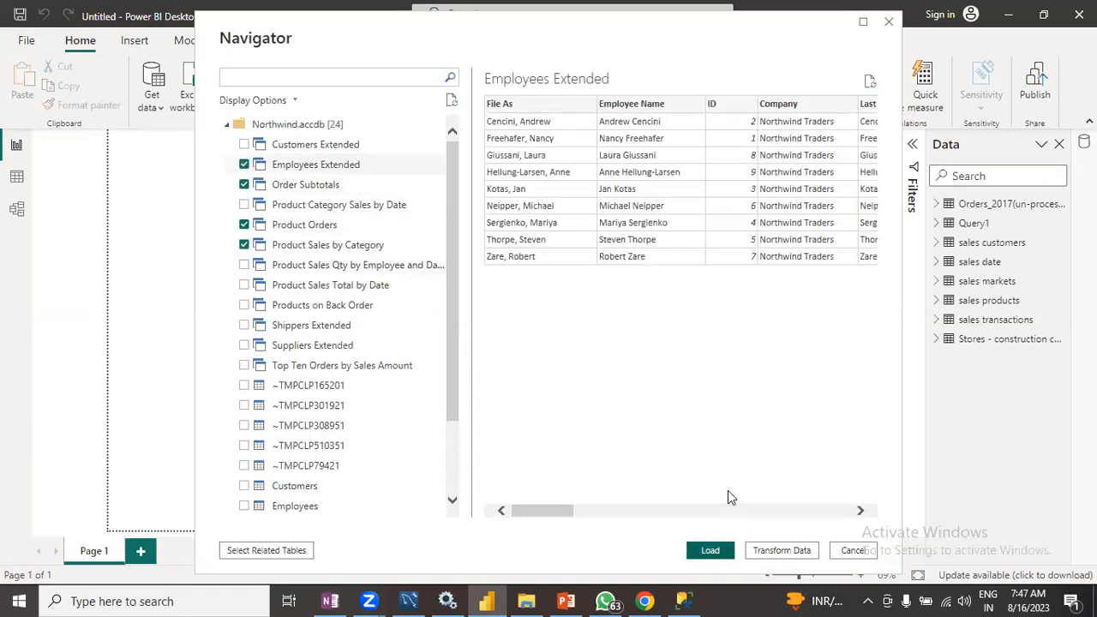
pyautogui.press('Escape')
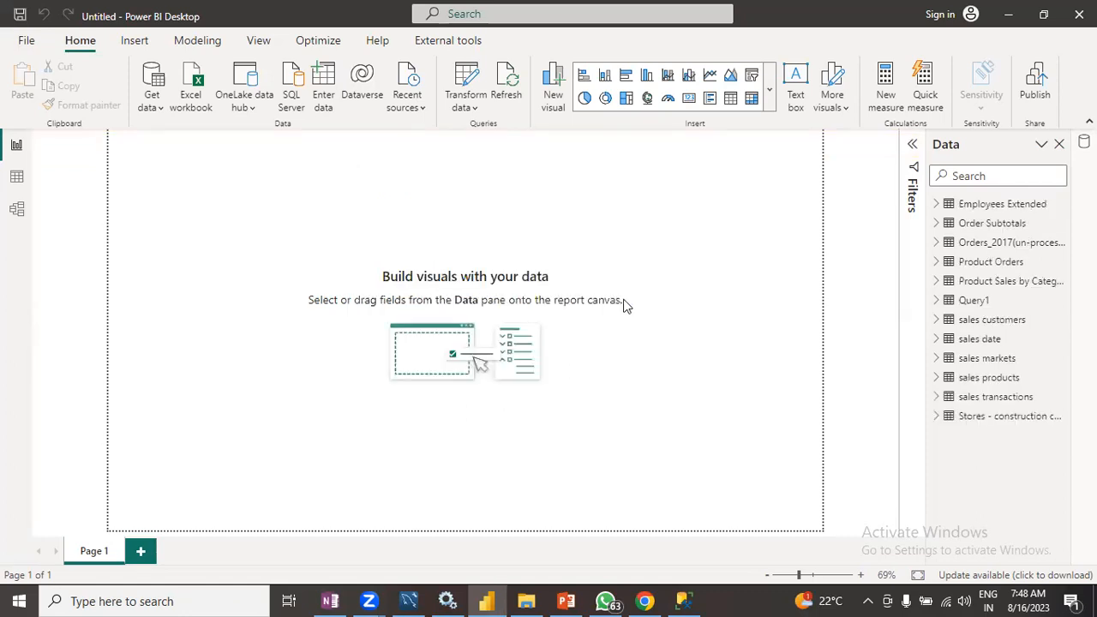
# - Open the Web text file in Power BI Training > Batch 2 > Class 1 > Different Data Sources and copy its URL
pyautogui.click(525, 600)
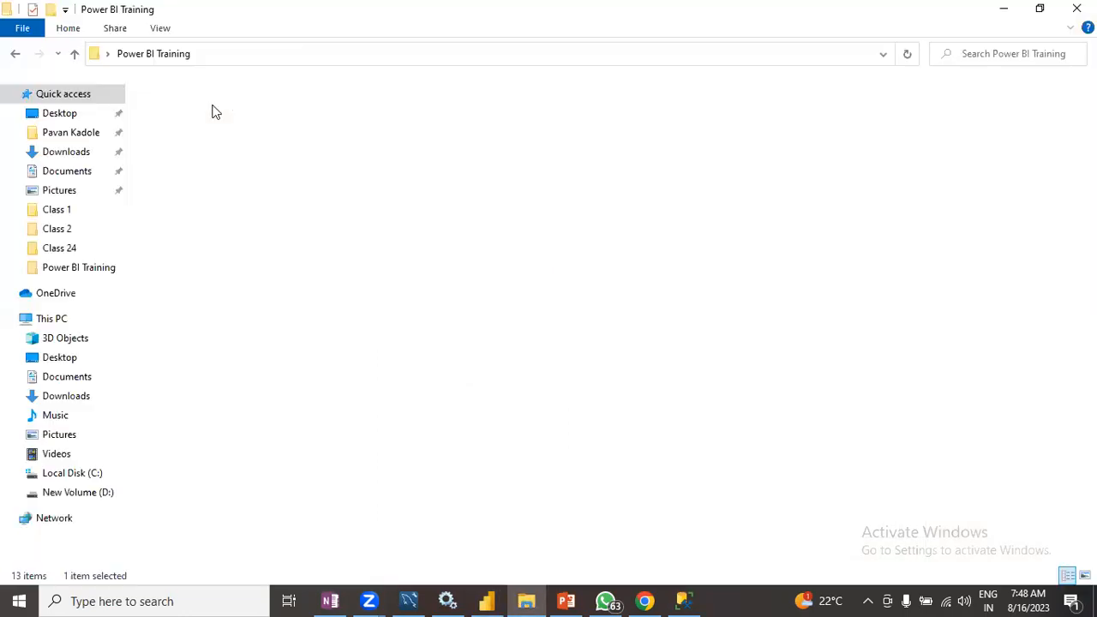
pyautogui.doubleClick(206, 109)
pyautogui.click(75, 53)
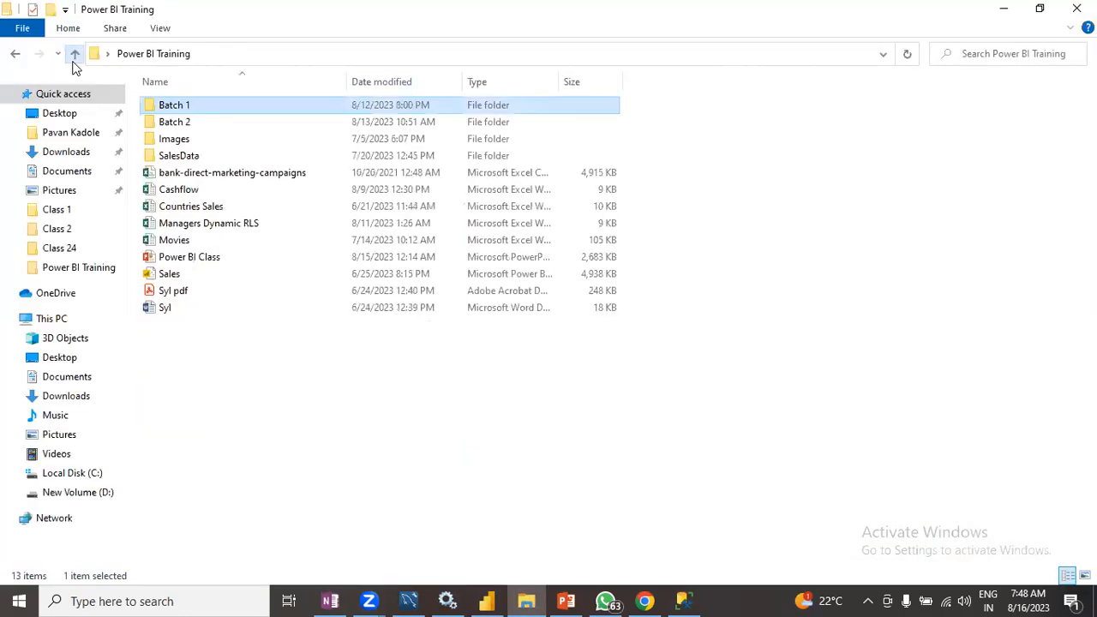
pyautogui.doubleClick(170, 125)
pyautogui.doubleClick(169, 105)
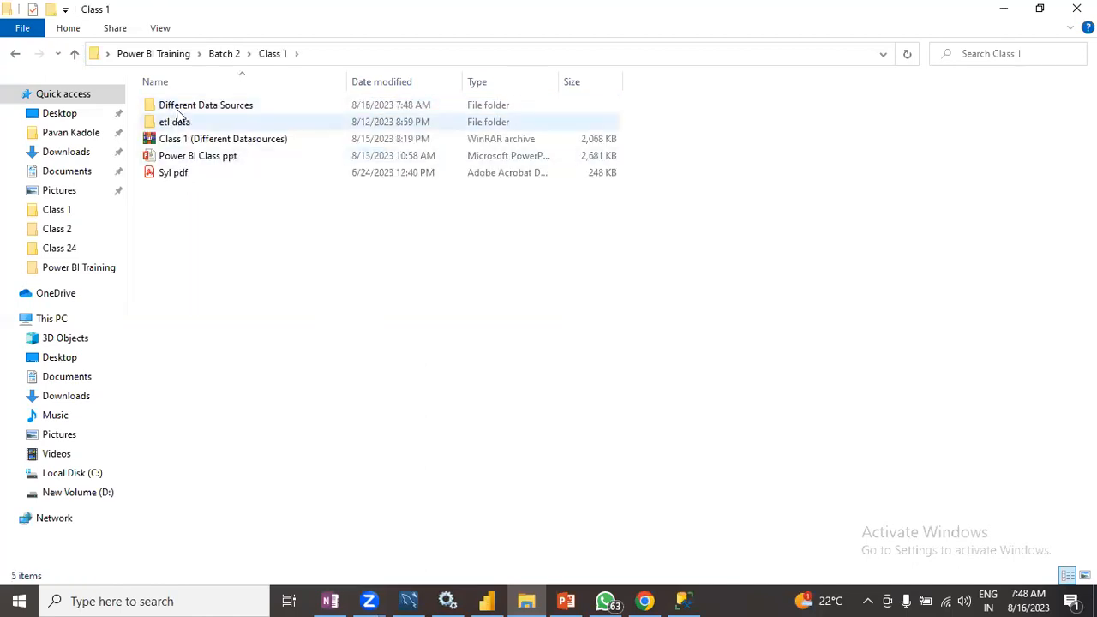
pyautogui.doubleClick(178, 108)
pyautogui.click(181, 154)
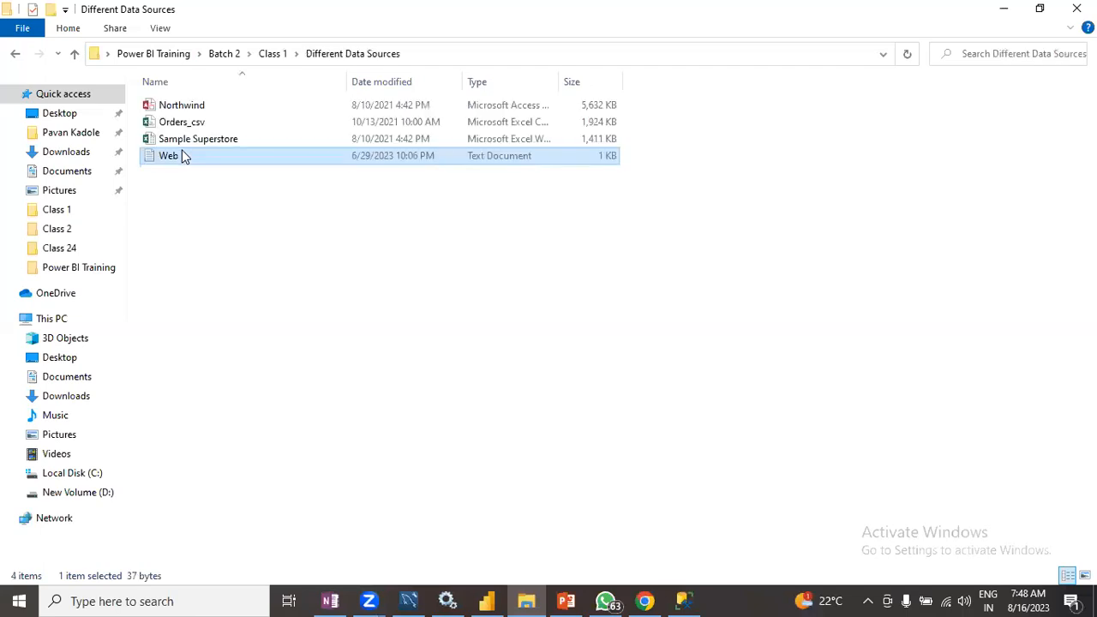
pyautogui.click(382, 209)
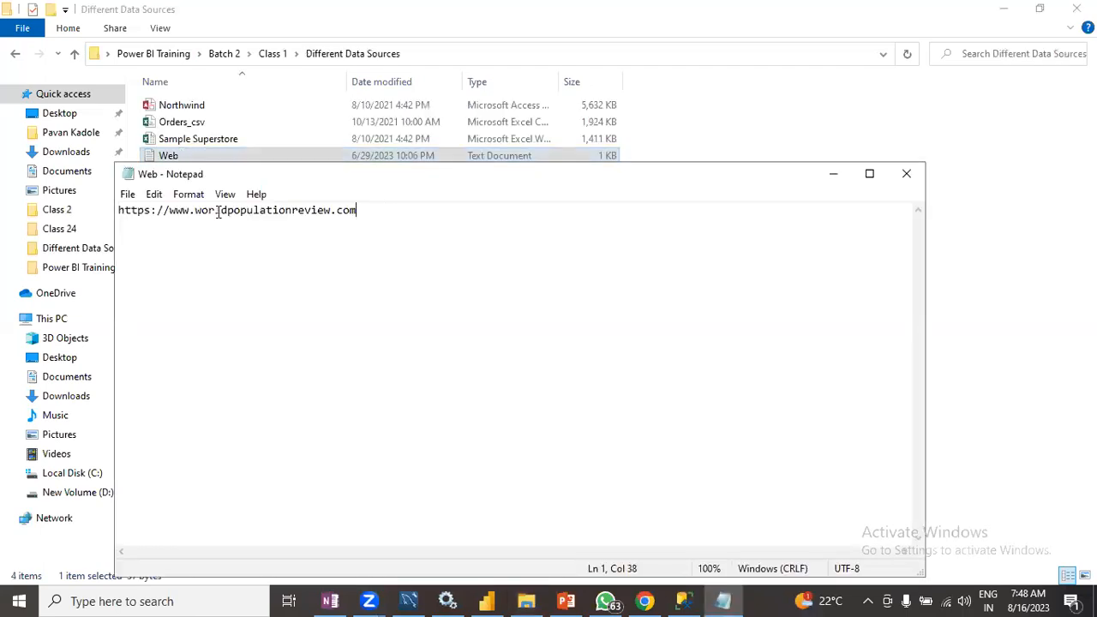
pyautogui.keyDown('shift'); pyautogui.click(119, 213); pyautogui.keyUp('shift')
pyautogui.hotkey('ctrl', 'c')
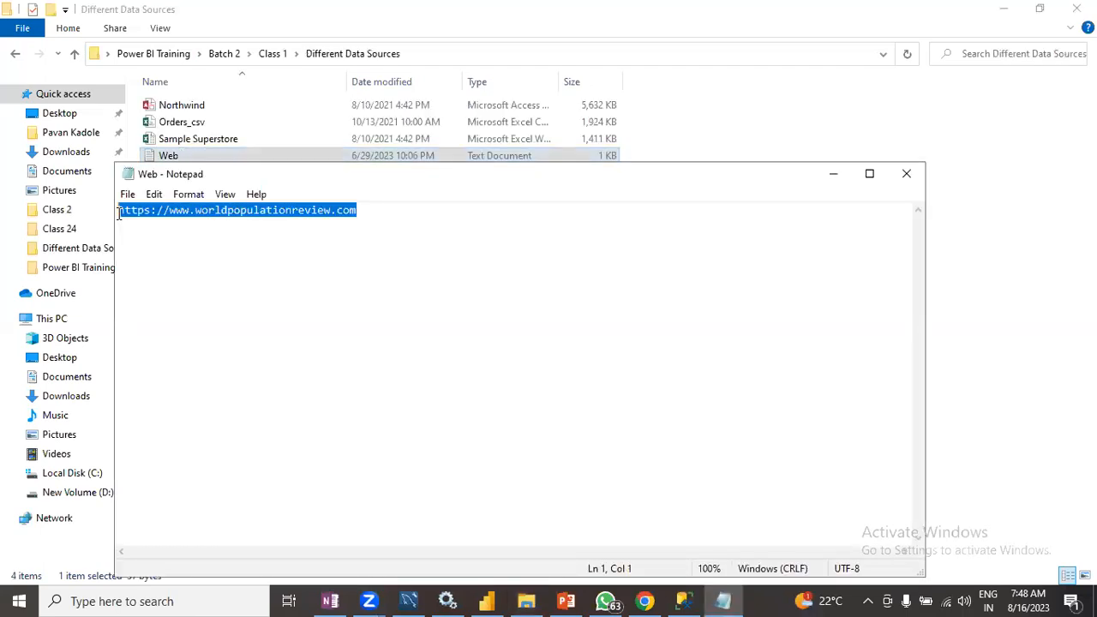
pyautogui.click(836, 176)
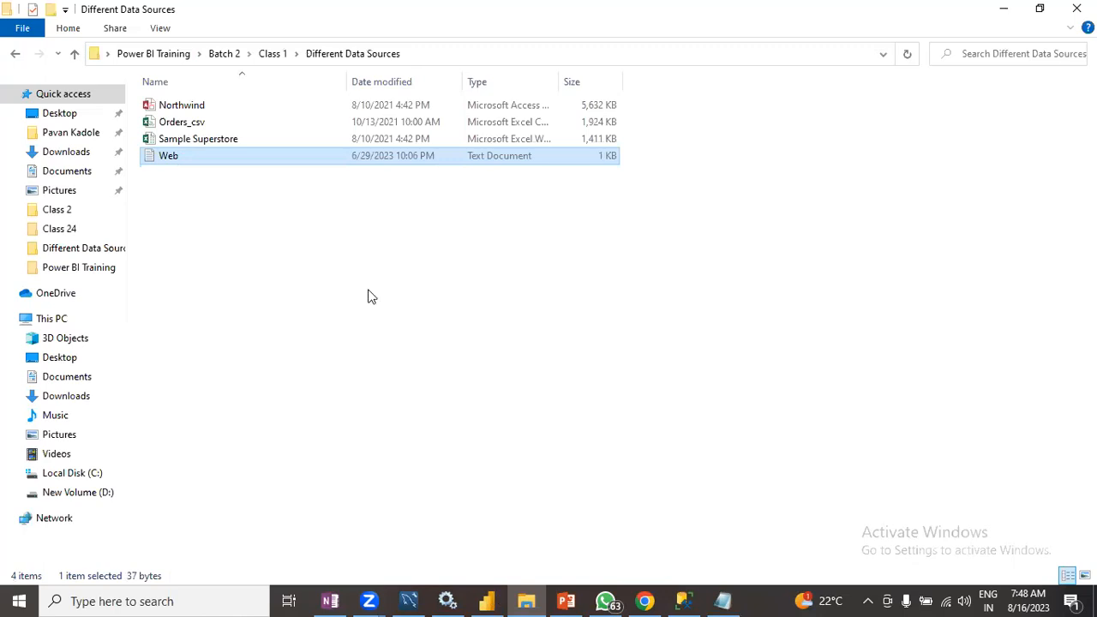
pyautogui.hotkey('alt', 'Tab')
pyautogui.click(151, 103)
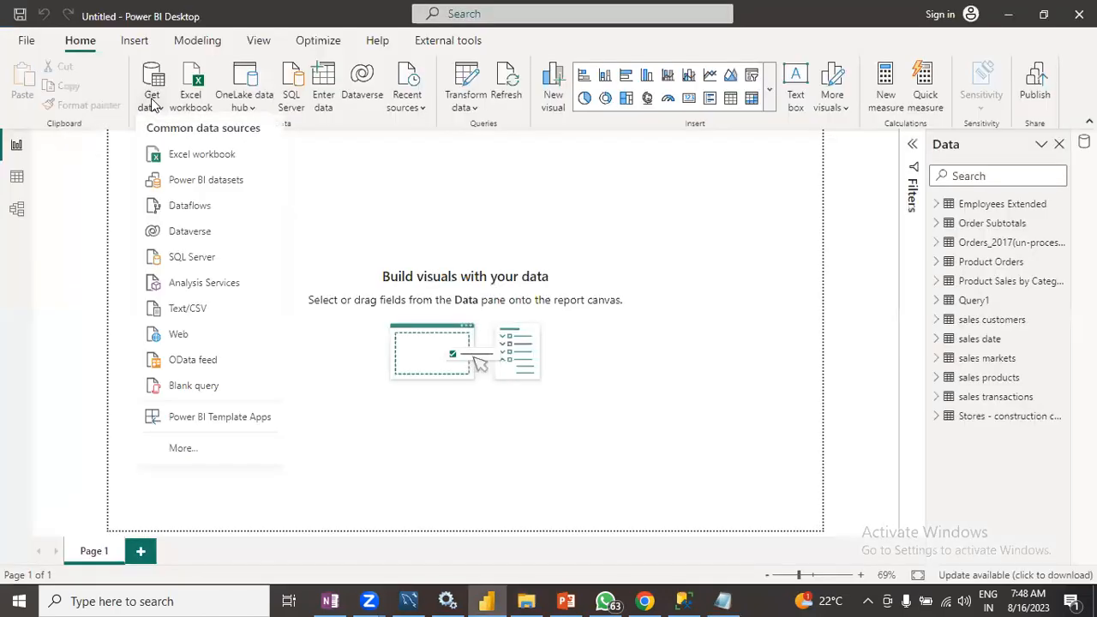
pyautogui.click(185, 451)
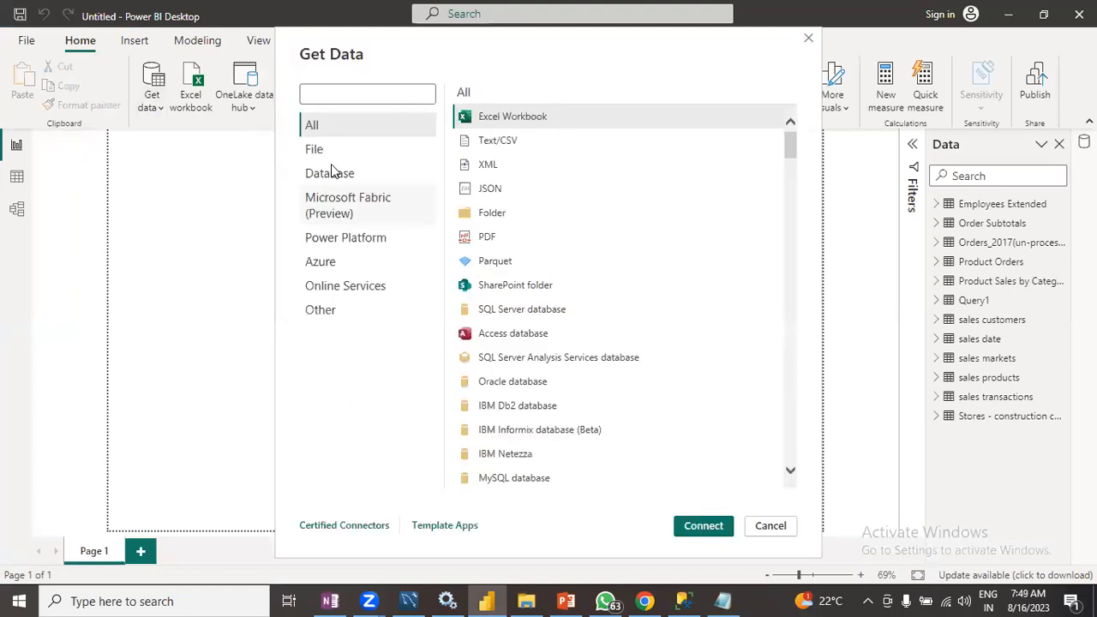
pyautogui.click(388, 93)
pyautogui.write('web')
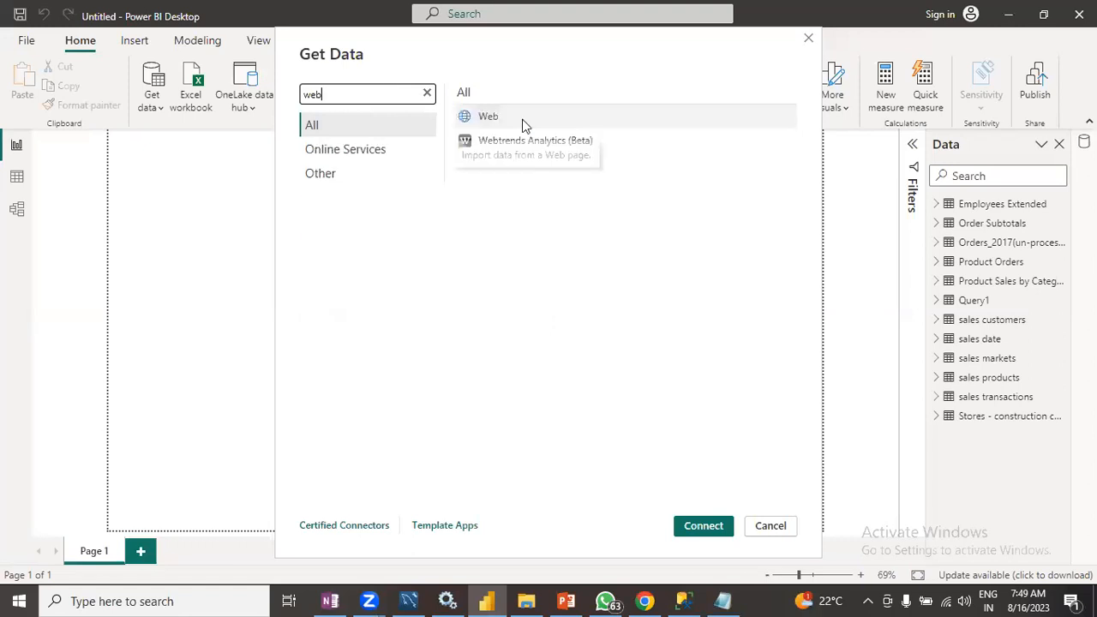
pyautogui.click(525, 122)
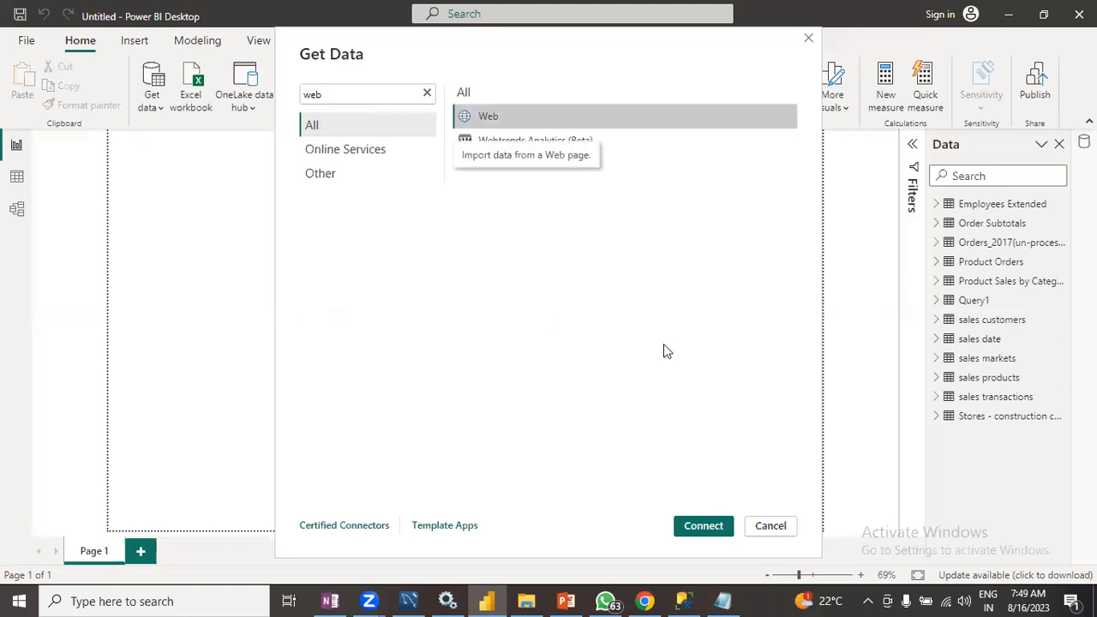
pyautogui.click(694, 520)
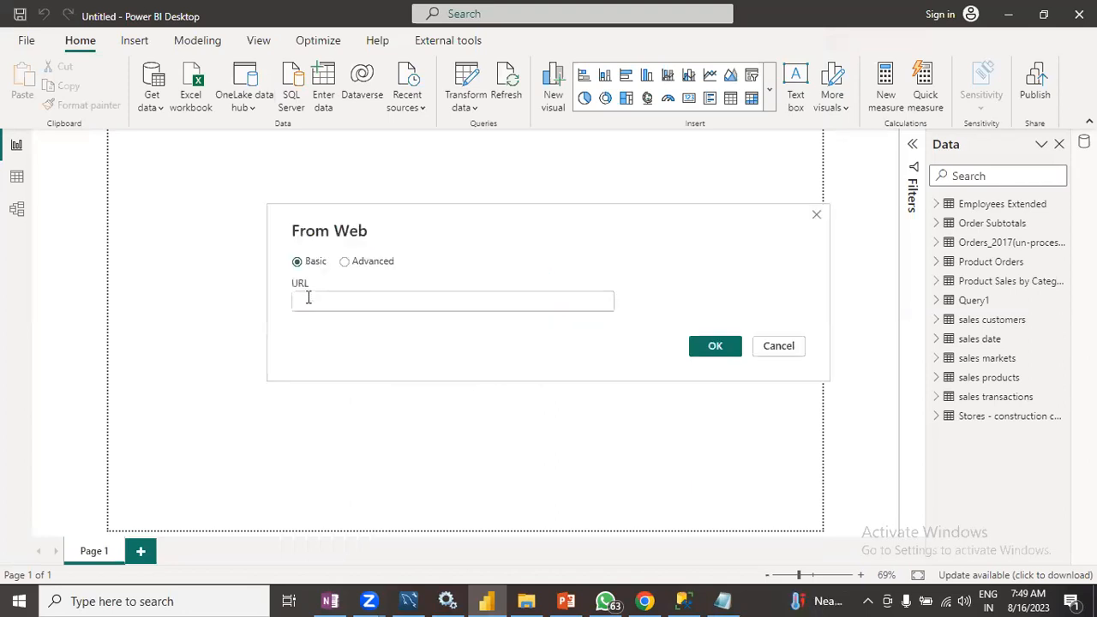
pyautogui.hotkey('ctrl', 'v')
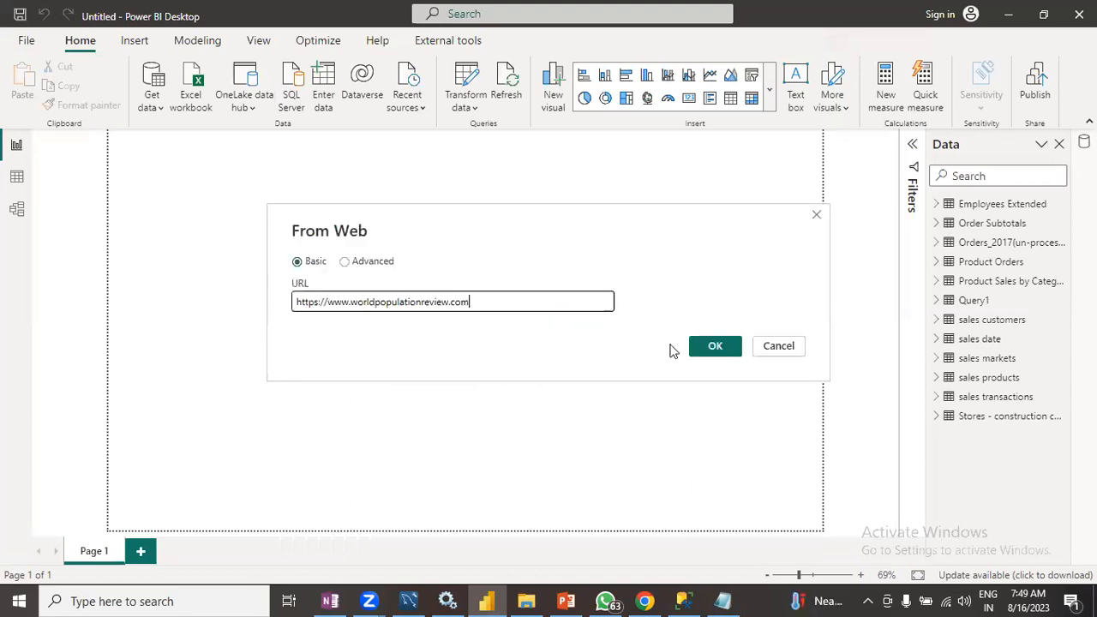
pyautogui.click(736, 352)
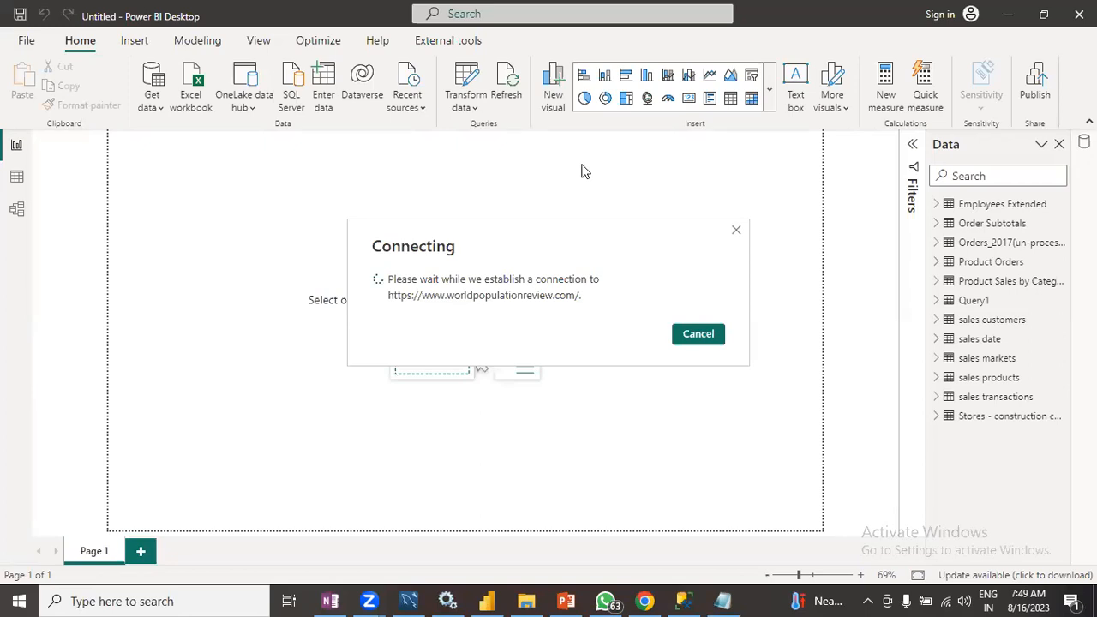
pyautogui.click(710, 333)
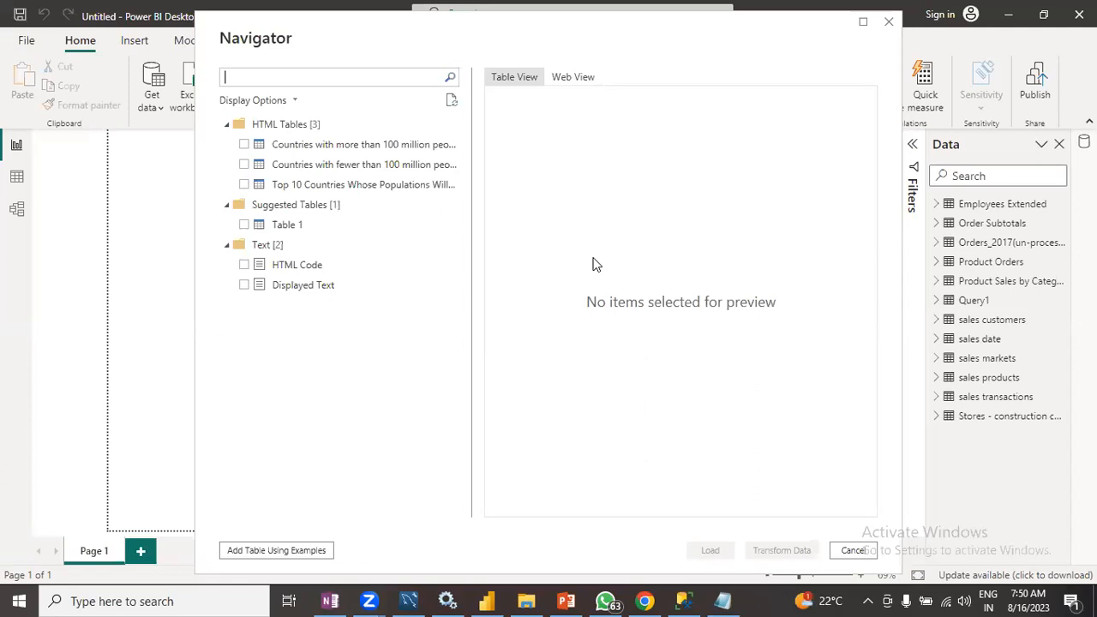
pyautogui.press('XF86AudioLowerVolume')
pyautogui.press('XF86AudioRaiseVolume')
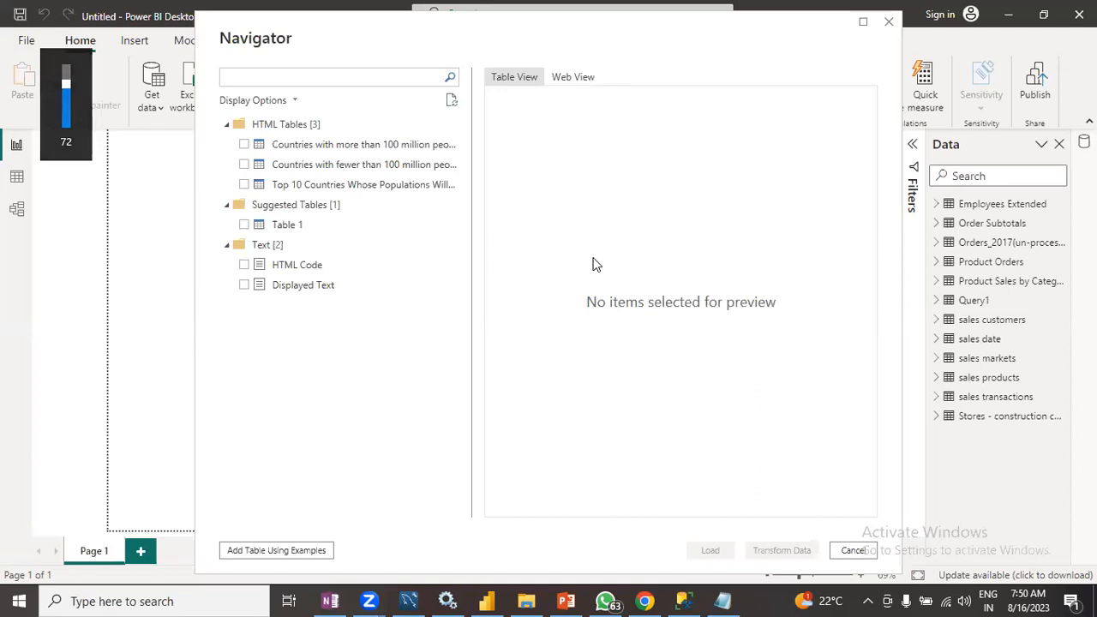
# - Select the Countries with more than 100 million people and Countries with fewer than 100 million people tables
pyautogui.click(261, 146)
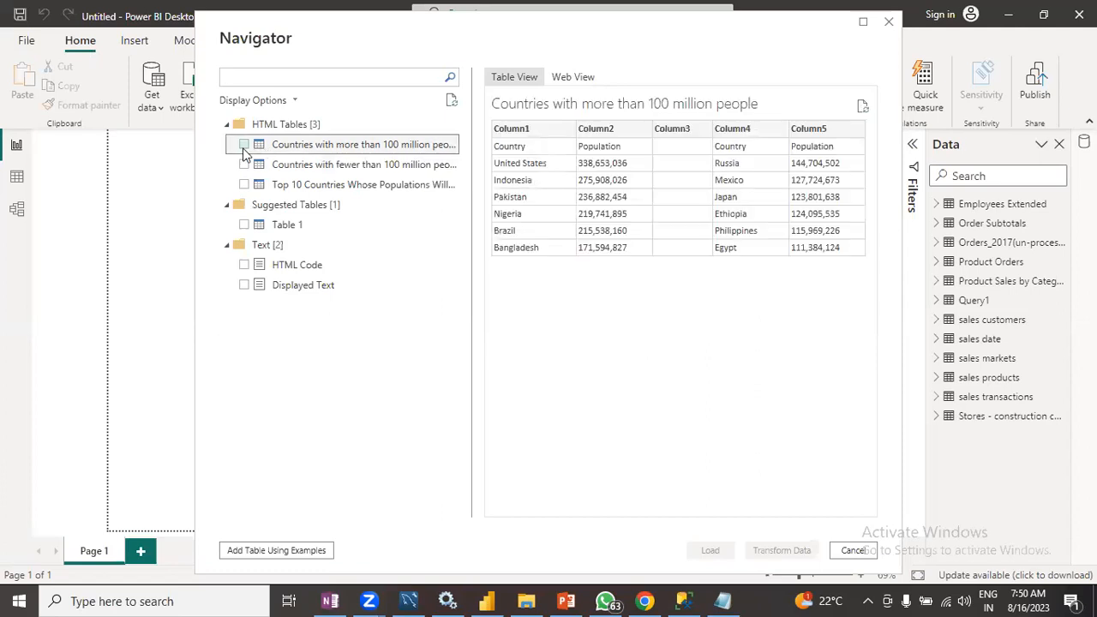
pyautogui.click(244, 146)
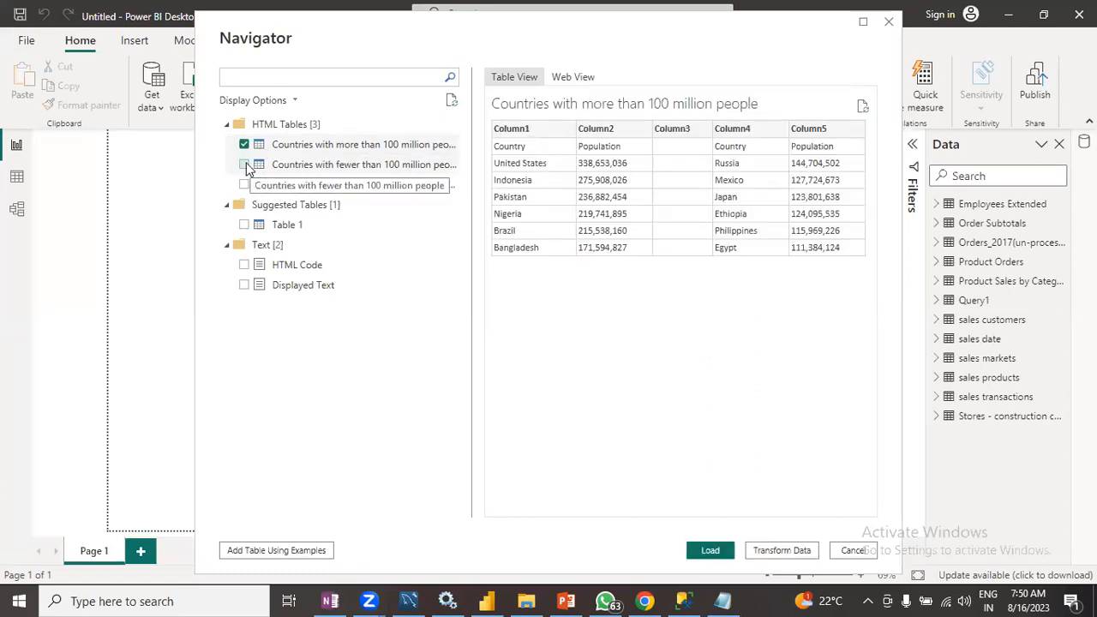
pyautogui.click(244, 165)
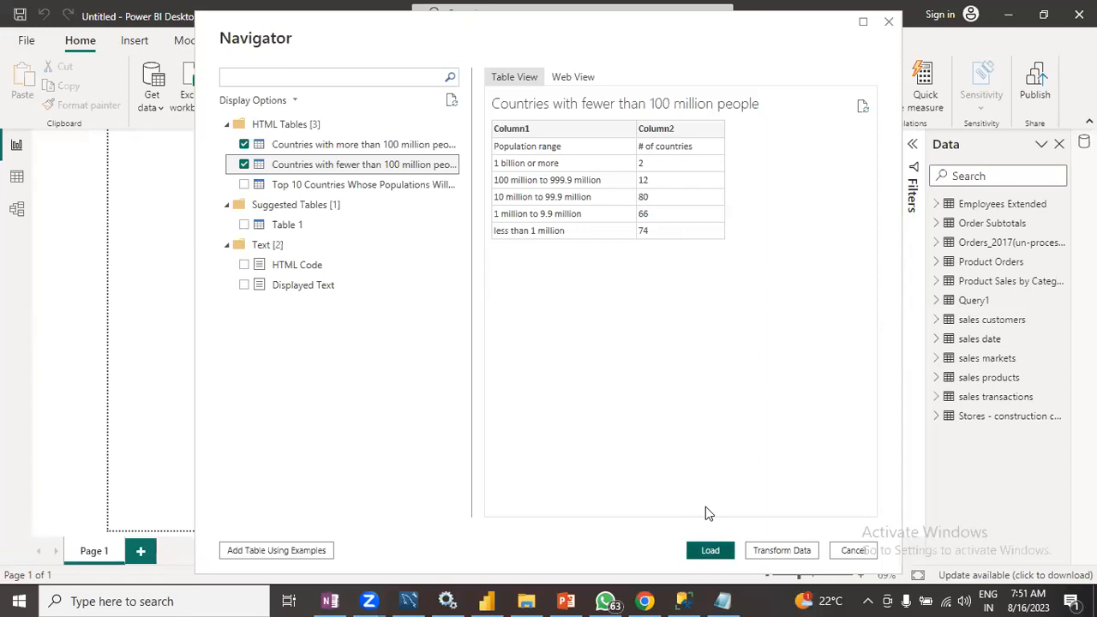
# - Close the Navigator and browse the newly loaded country tables and other tables in the Data pane
pyautogui.press('Escape')
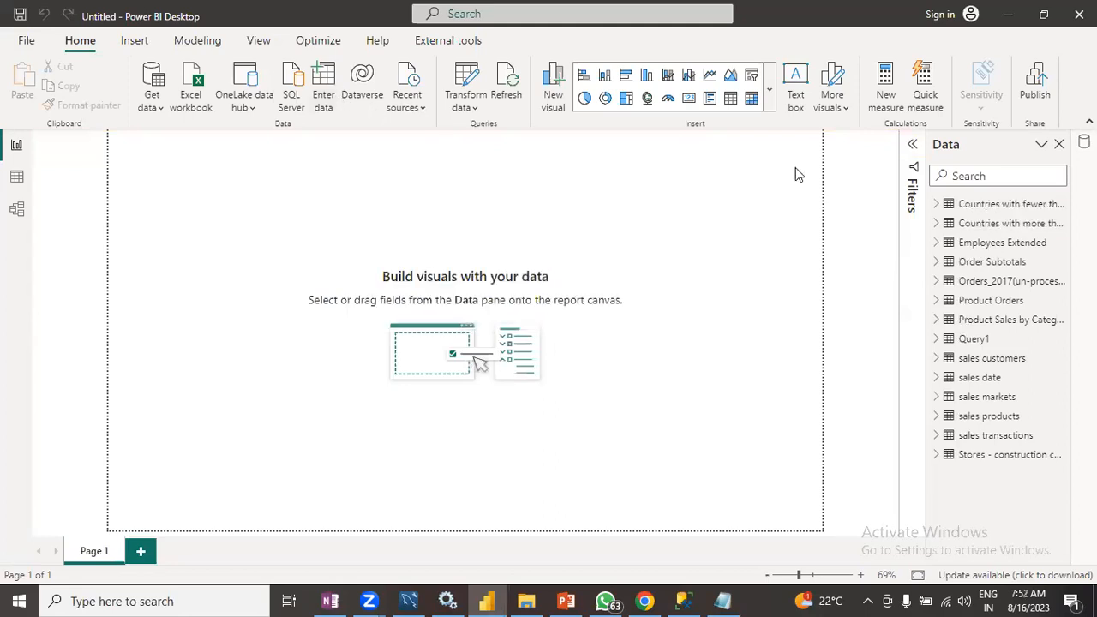
pyautogui.click(985, 208)
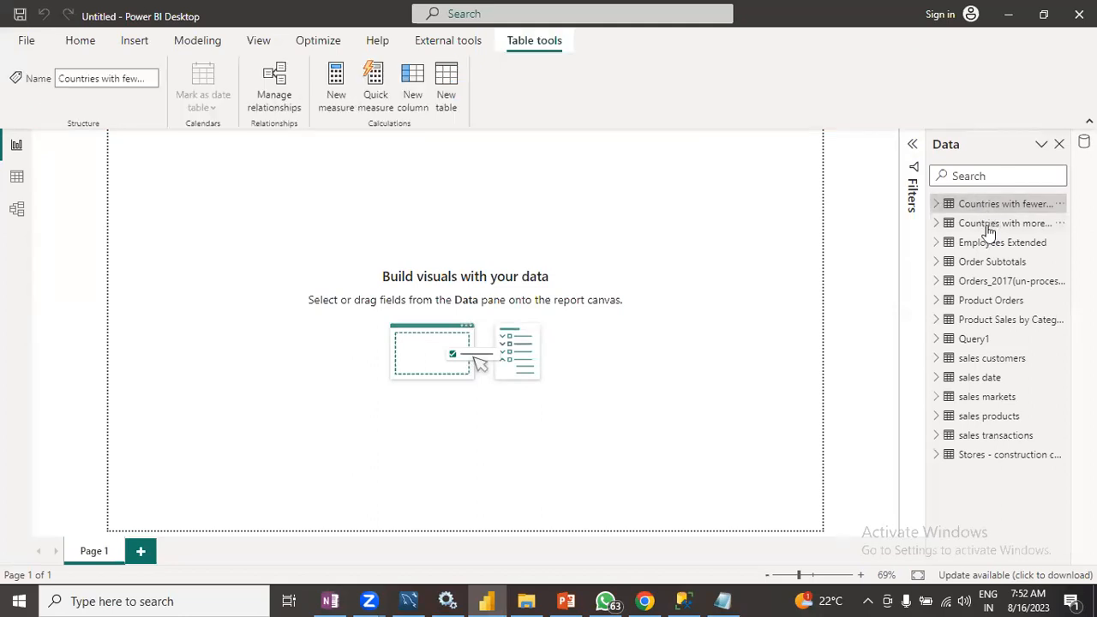
pyautogui.click(988, 225)
pyautogui.click(1009, 379)
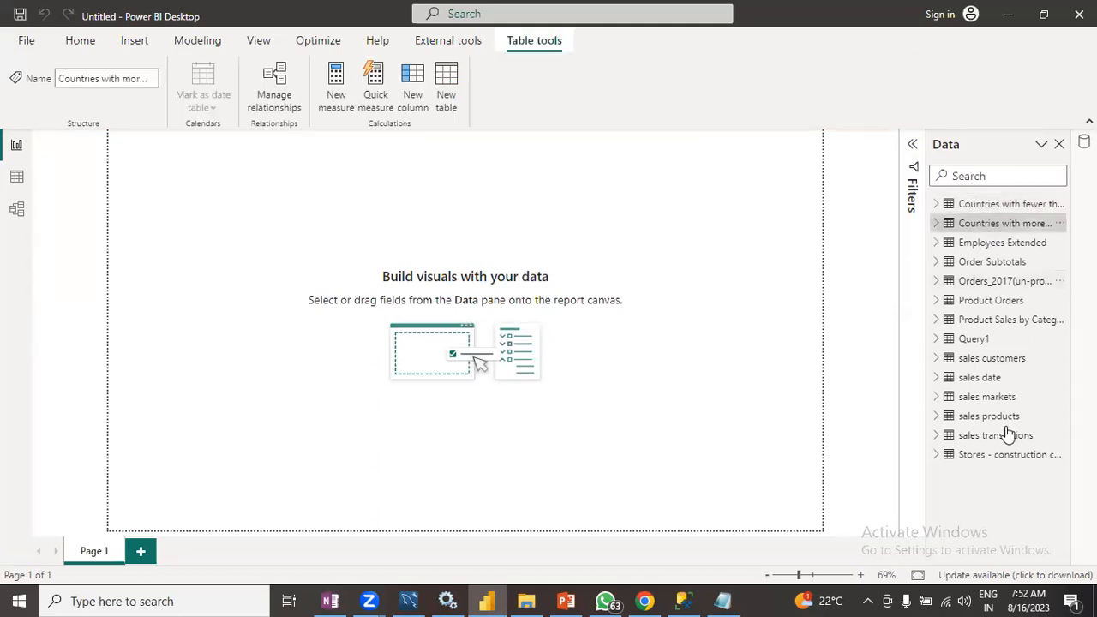
pyautogui.click(1007, 454)
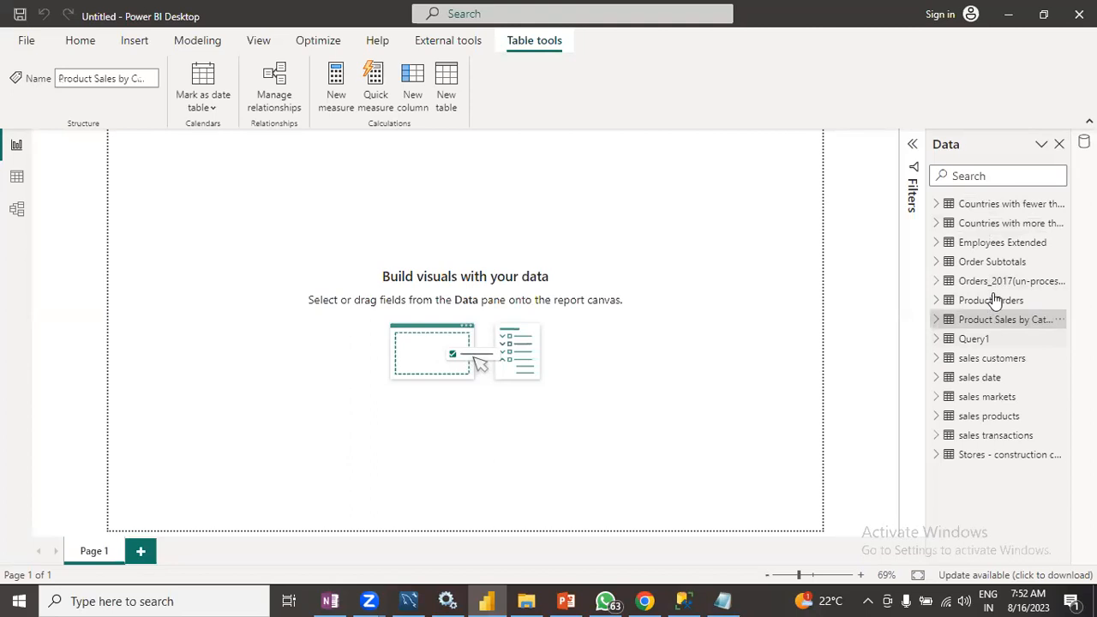
pyautogui.click(995, 459)
pyautogui.click(727, 429)
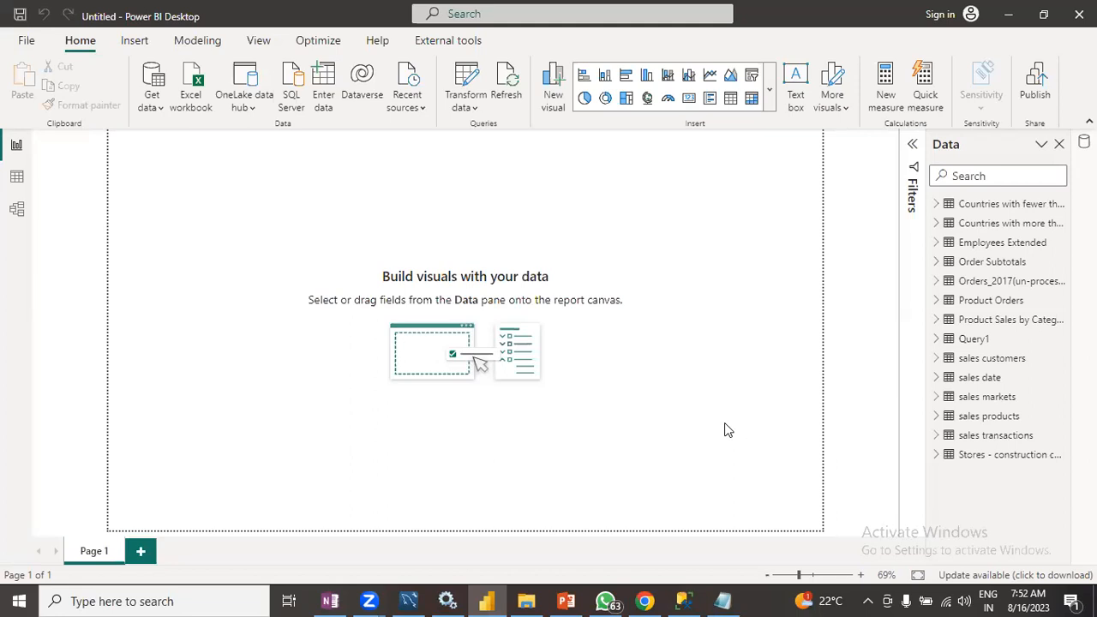
# - Inspect the table relationships in the model view, collapsing the Properties pane, then return to the report view
pyautogui.click(17, 215)
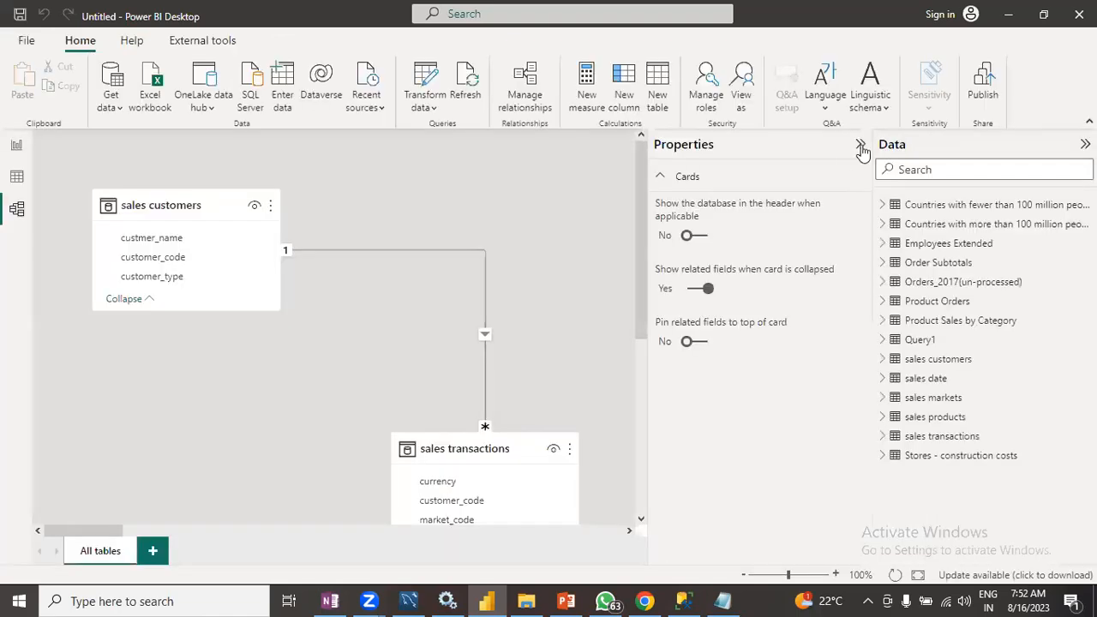
pyautogui.click(860, 145)
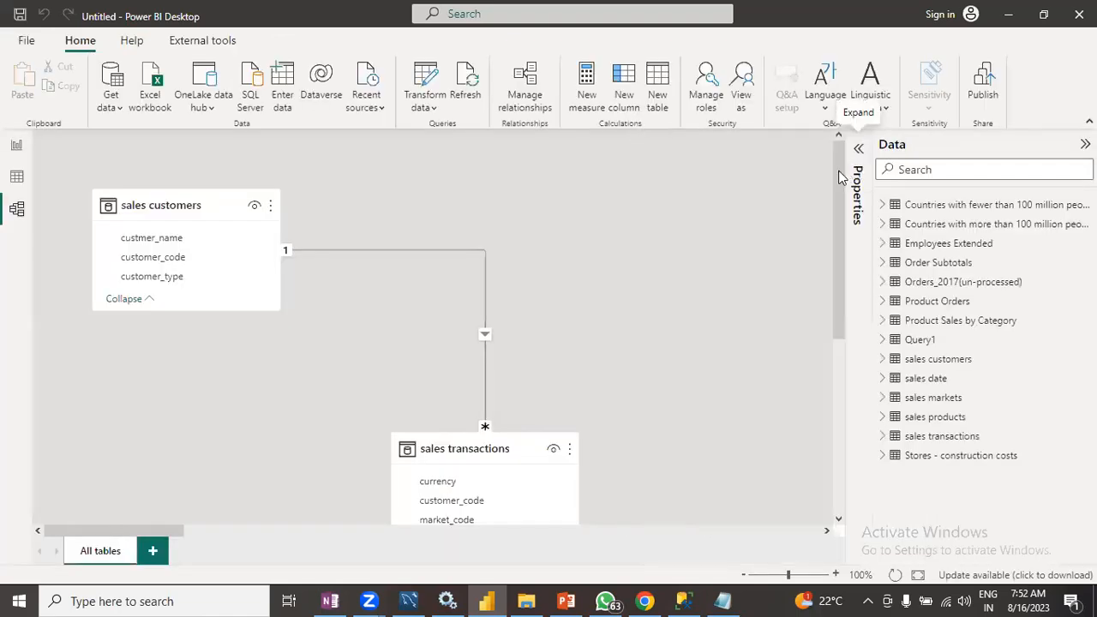
pyautogui.scroll(-3, 840, 306)
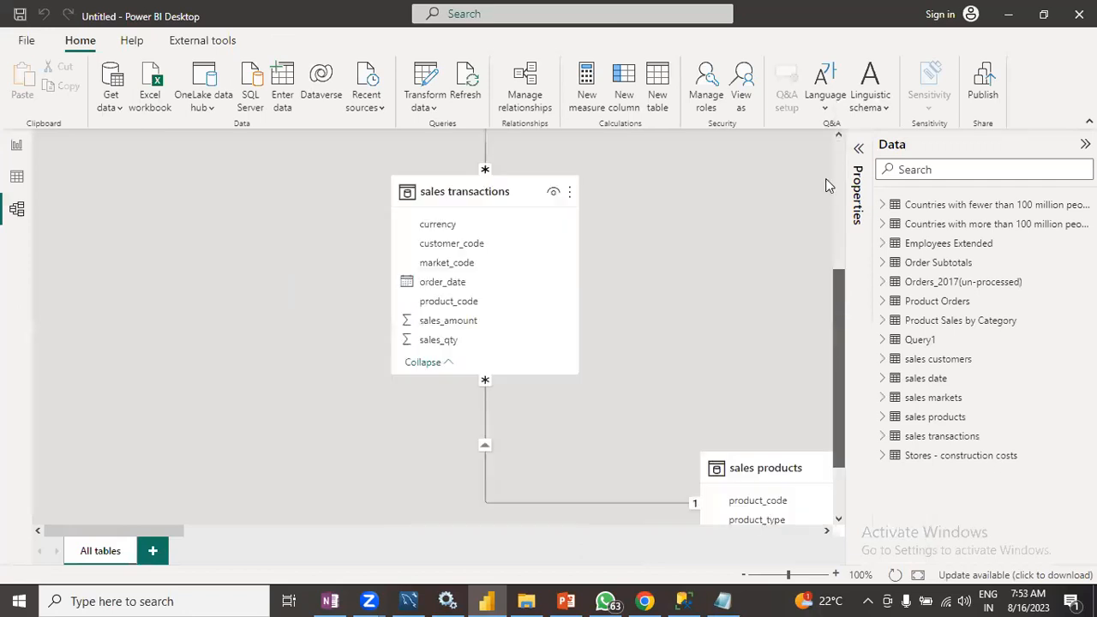
pyautogui.scroll(3, 826, 178)
pyautogui.scroll(1, 827, 161)
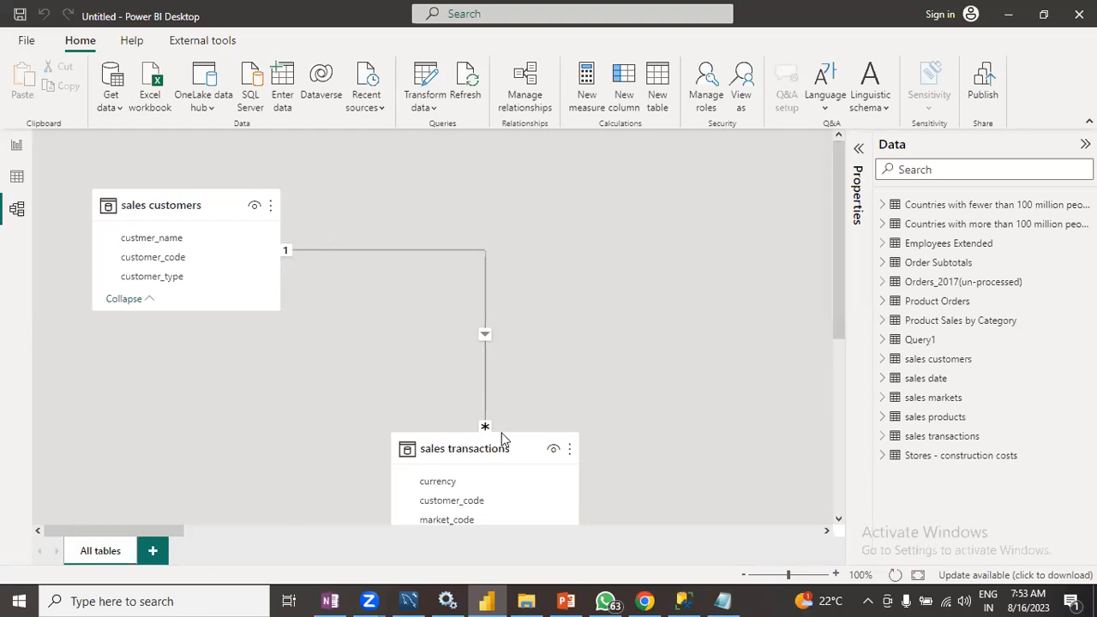
pyautogui.click(246, 257)
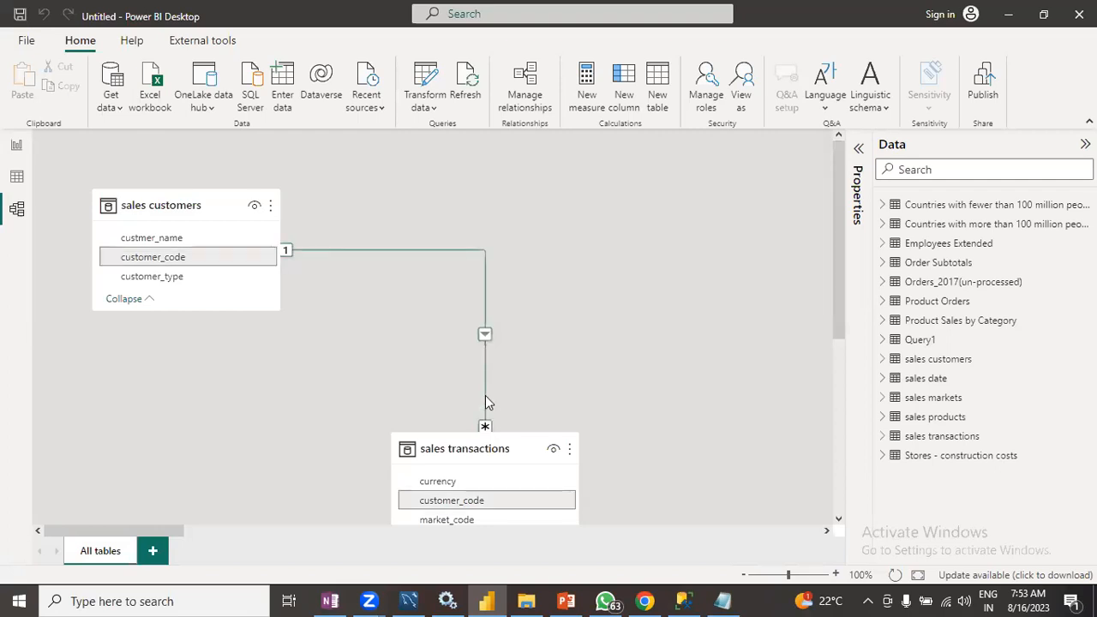
pyautogui.click(16, 145)
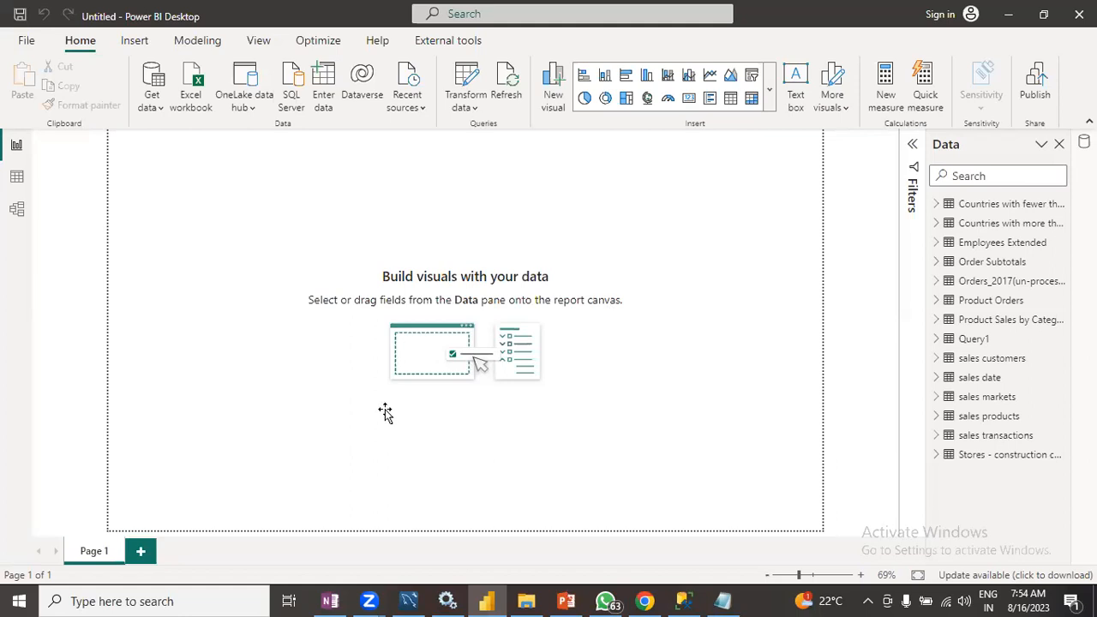
# - Review the Import mode and Direct Query items on the Storage modes in Power BI slide, then return to Power BI
pyautogui.hotkey('alt', 'Tab')
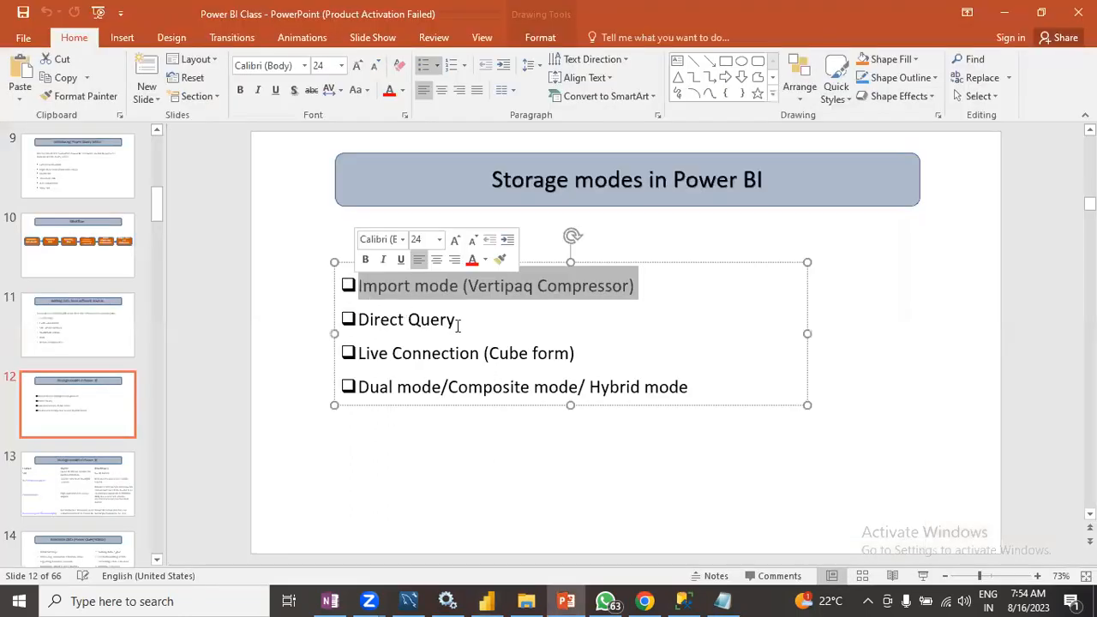
pyautogui.hotkey('shift', 'Down')
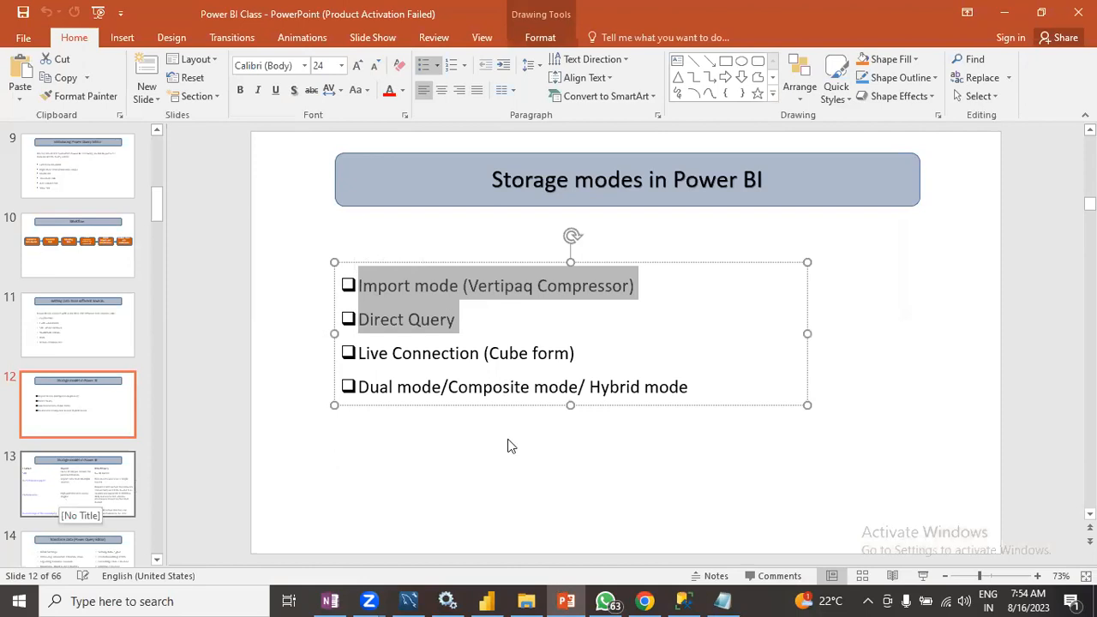
pyautogui.click(460, 287)
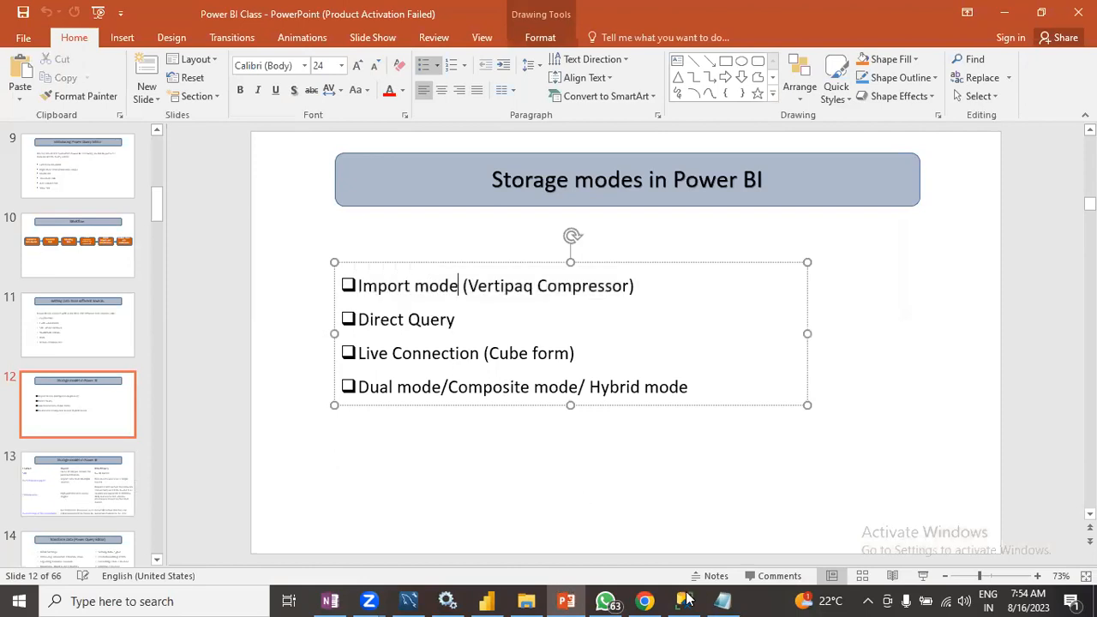
pyautogui.click(498, 601)
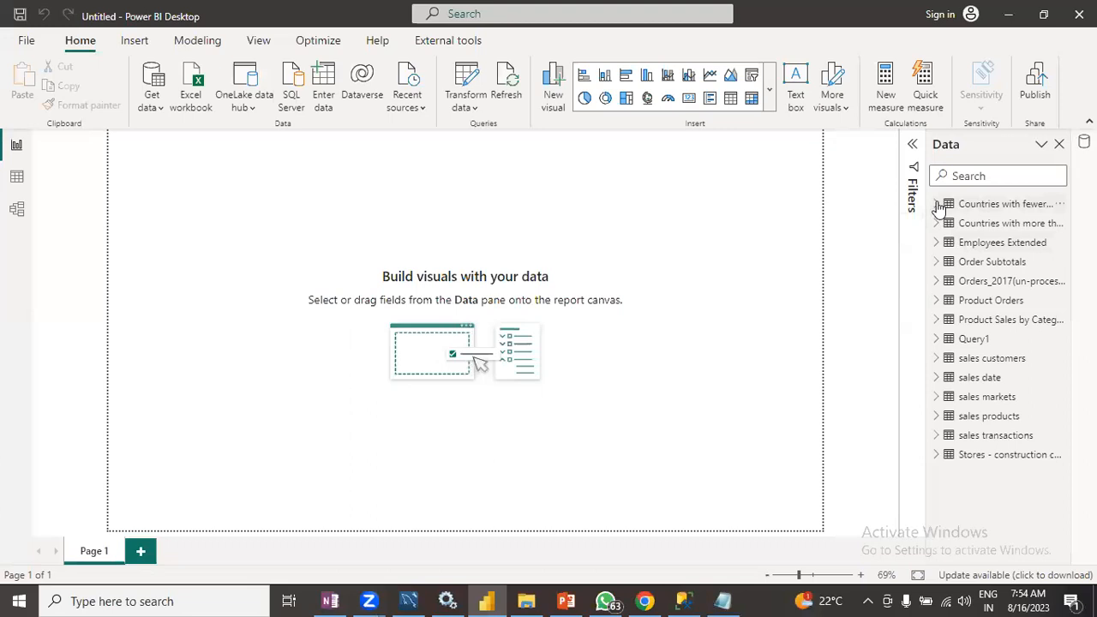
# - Switch to table view and preview the Product Sales by Category, sales customers and sales date tables
pyautogui.click(938, 205)
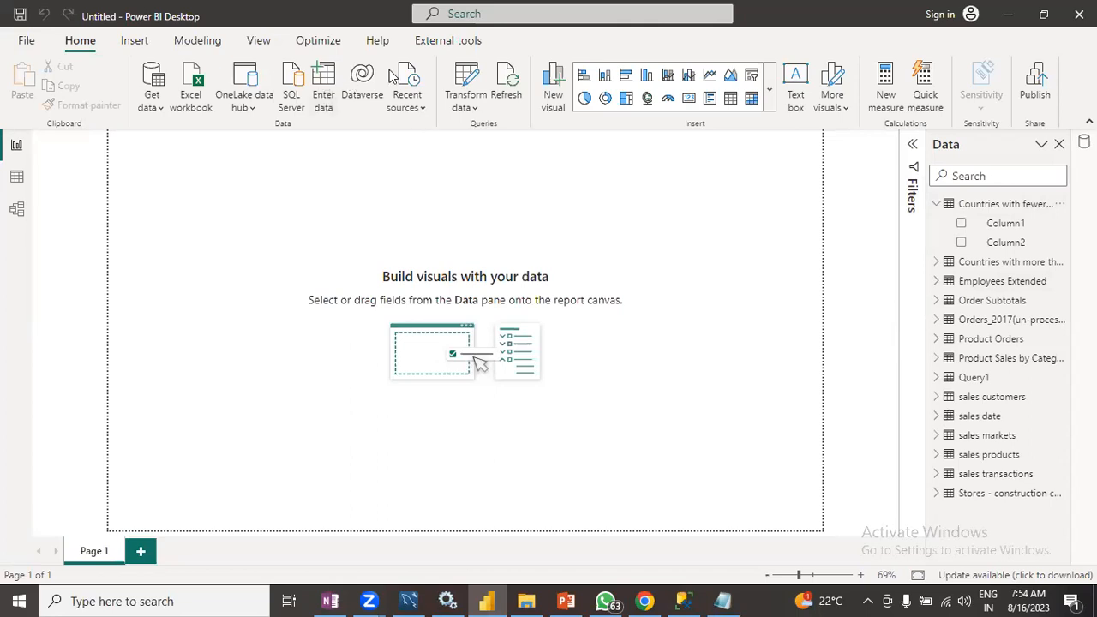
pyautogui.click(17, 178)
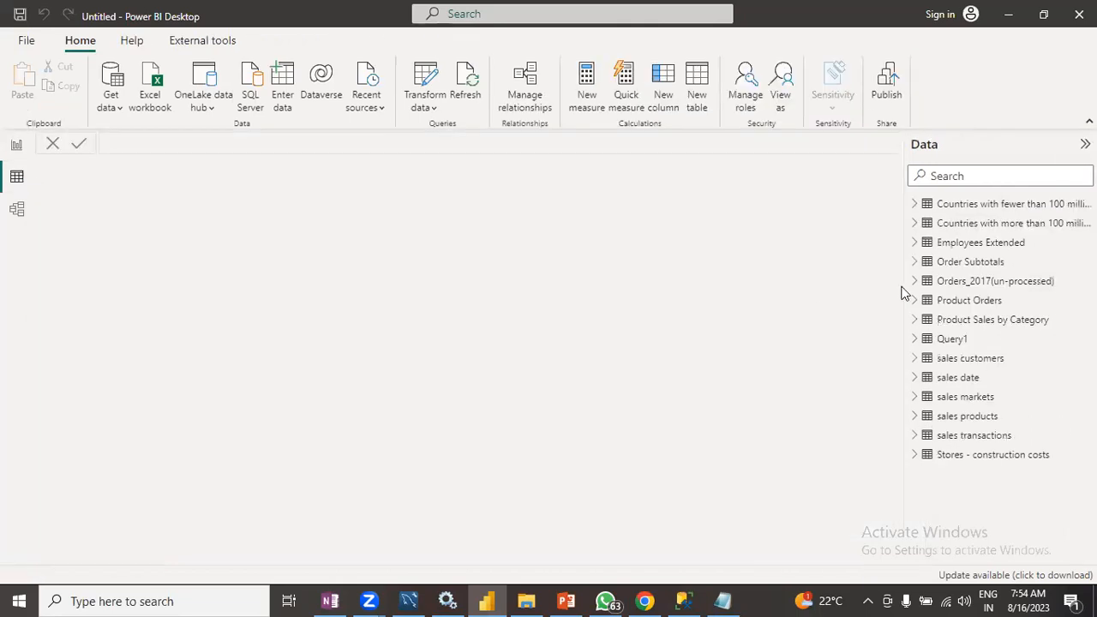
pyautogui.click(961, 315)
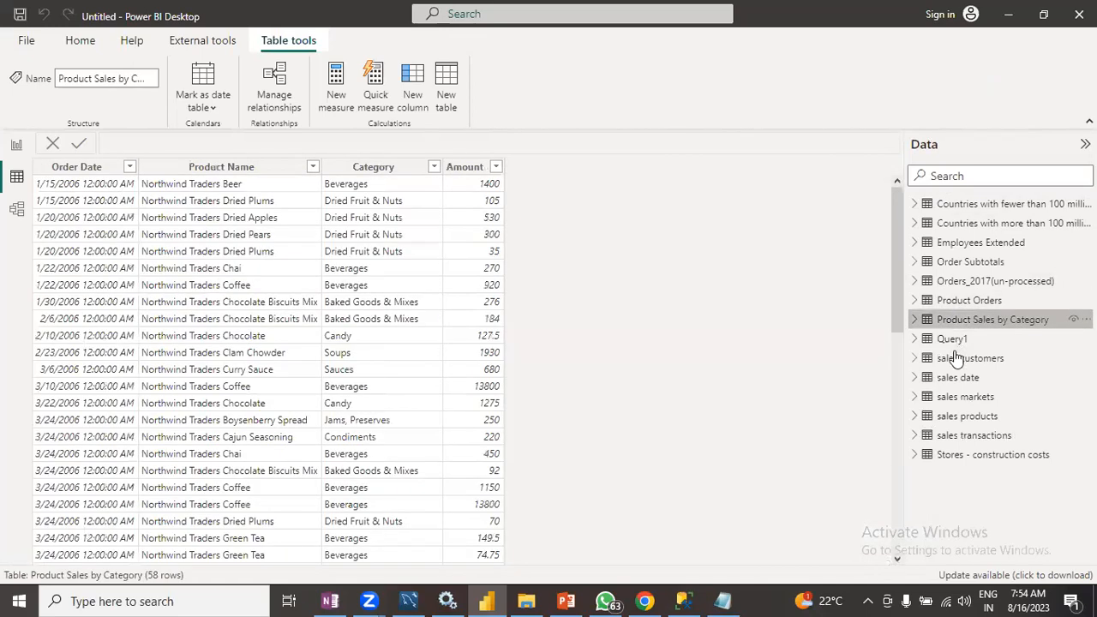
pyautogui.click(954, 345)
pyautogui.click(957, 360)
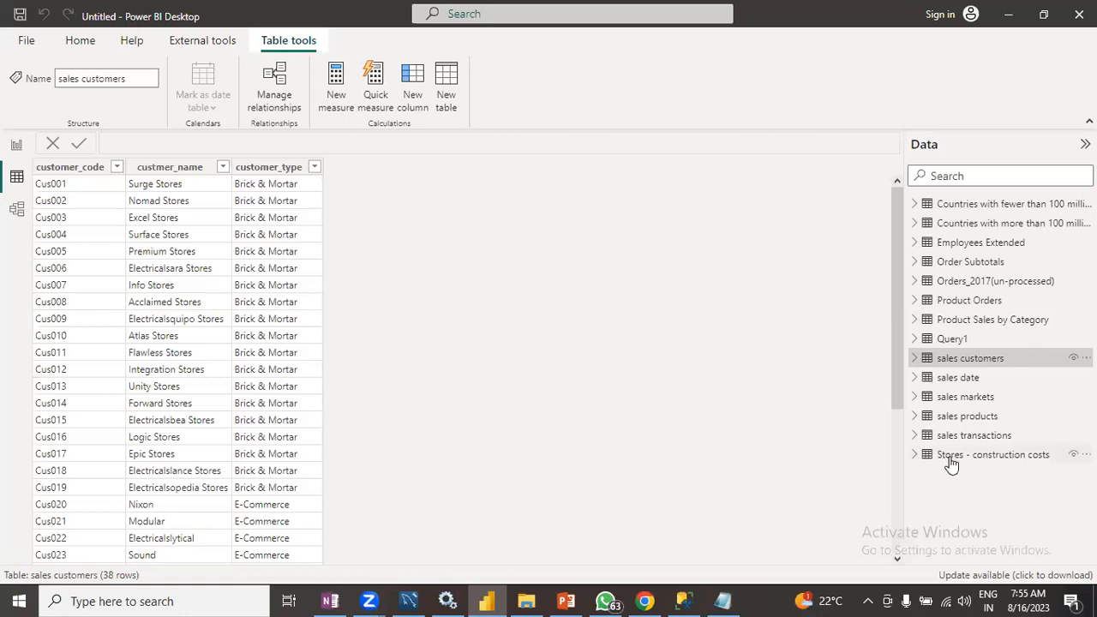
pyautogui.click(957, 377)
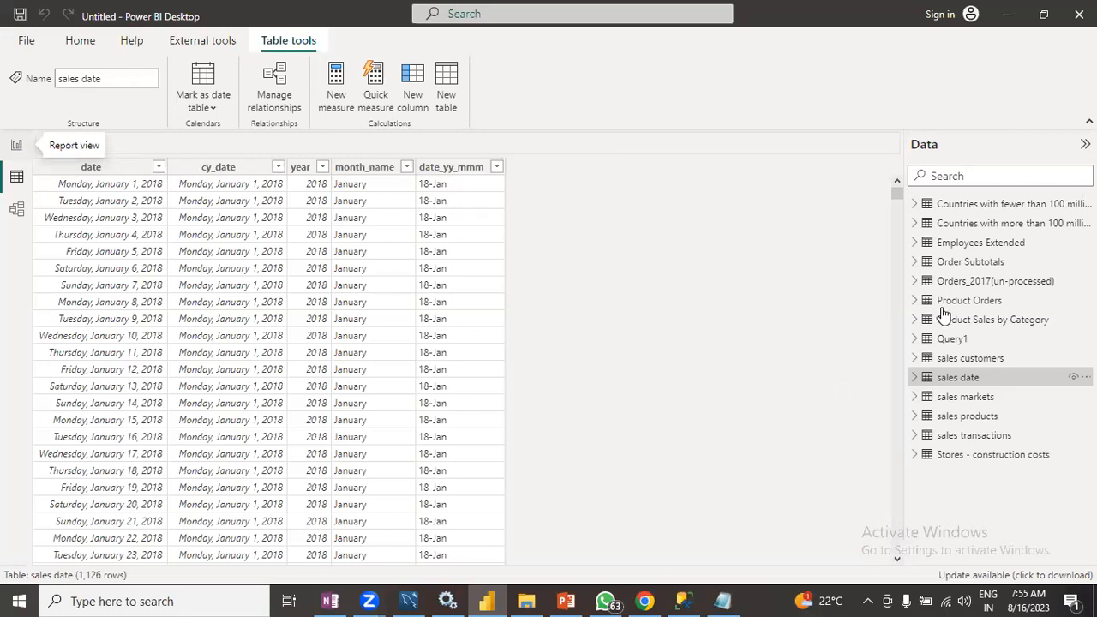
# - Preview the Order Subtotals and Stores - construction costs tables in table view
pyautogui.click(951, 207)
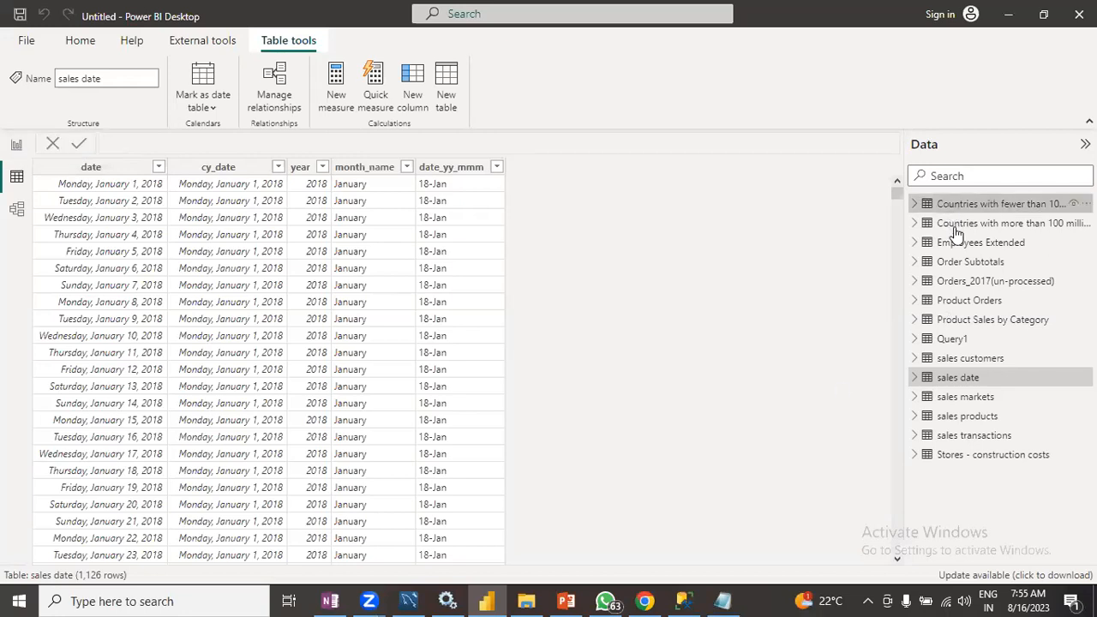
pyautogui.click(959, 269)
pyautogui.click(959, 280)
pyautogui.click(960, 319)
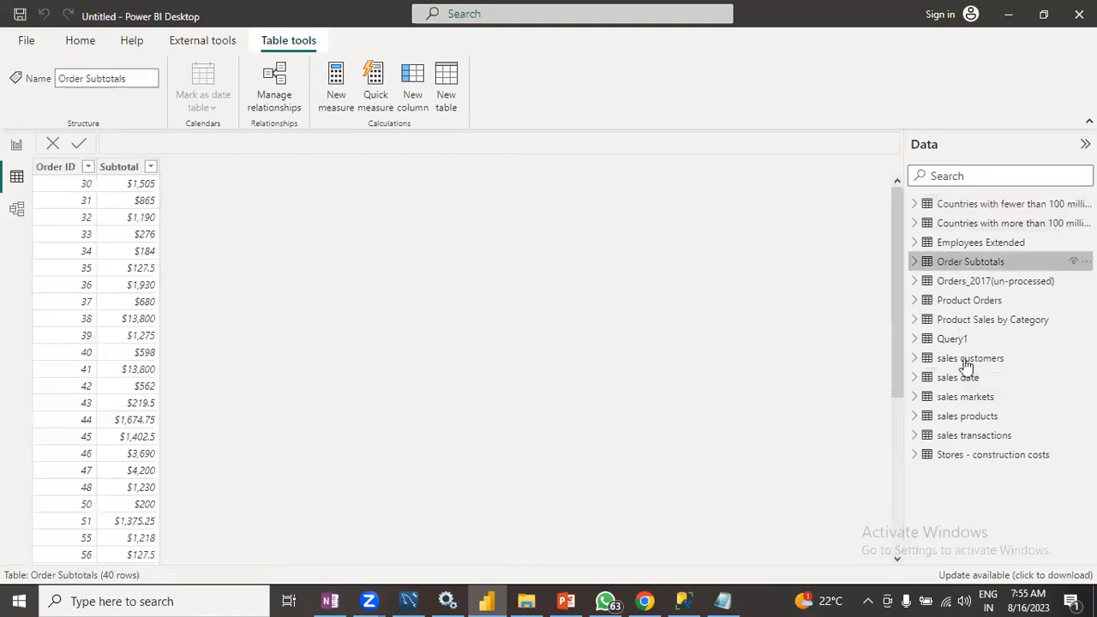
pyautogui.click(964, 360)
pyautogui.click(967, 456)
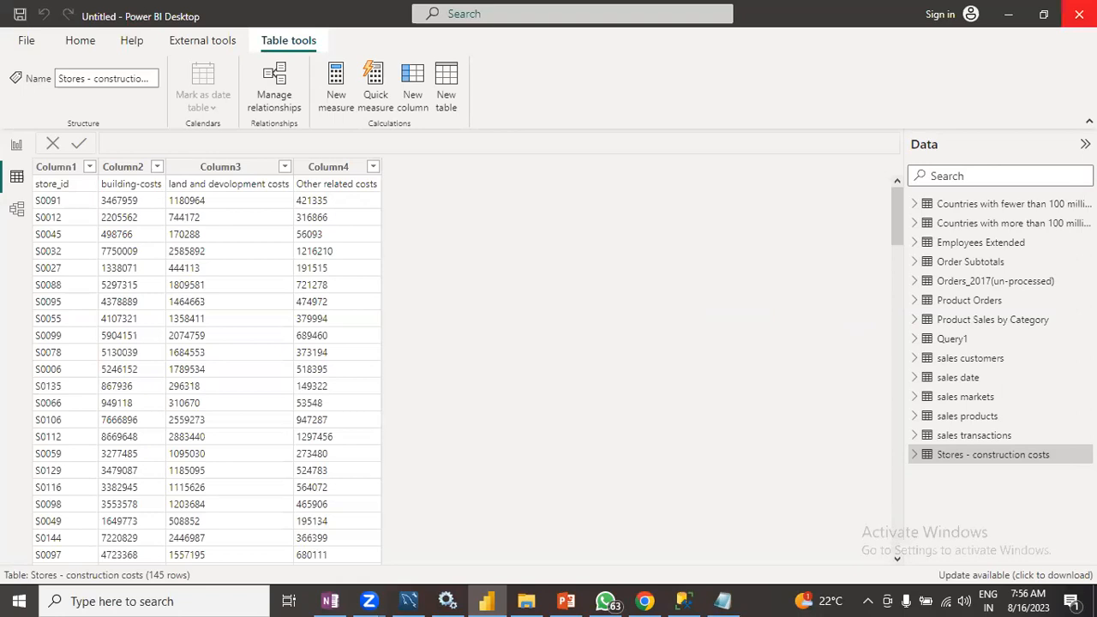
# - Close Power BI Desktop without saving the changes
pyautogui.click(1079, 14)
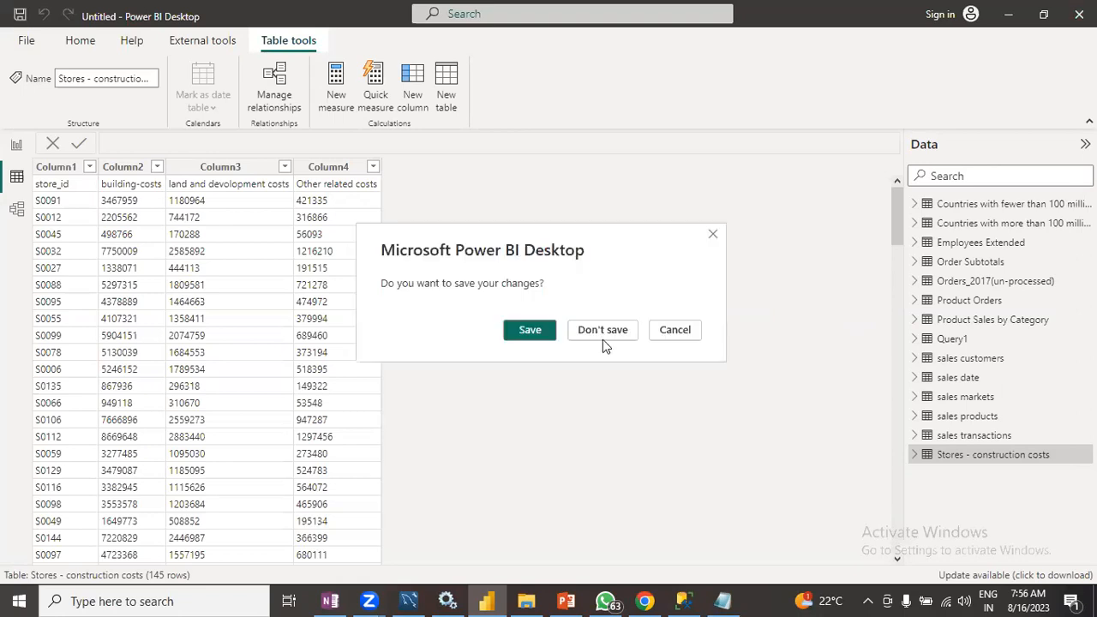
pyautogui.click(675, 330)
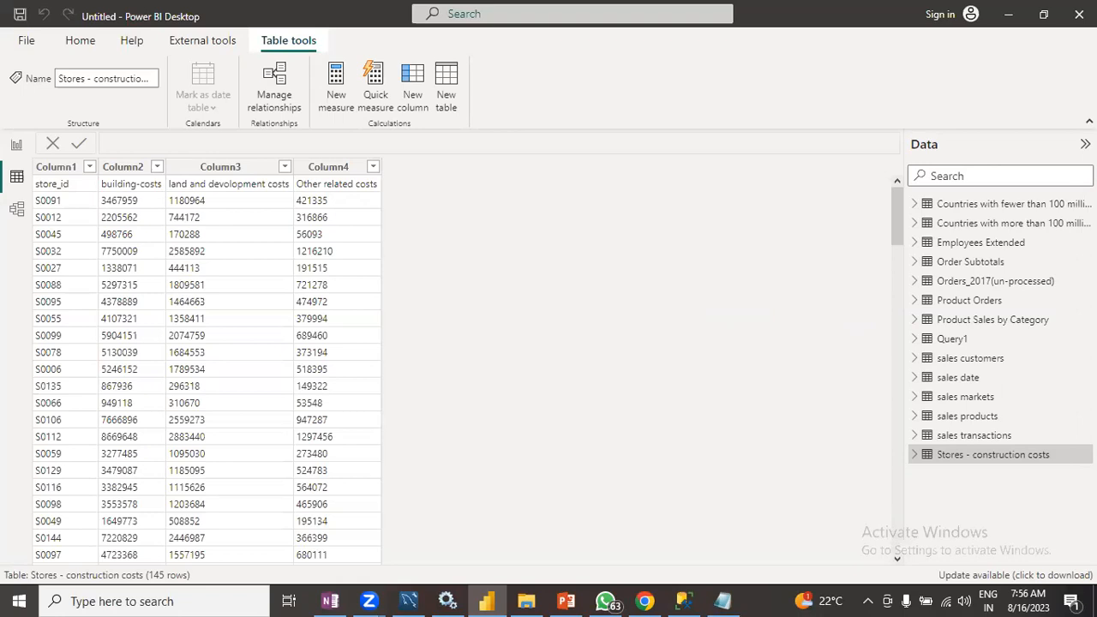
pyautogui.click(1079, 14)
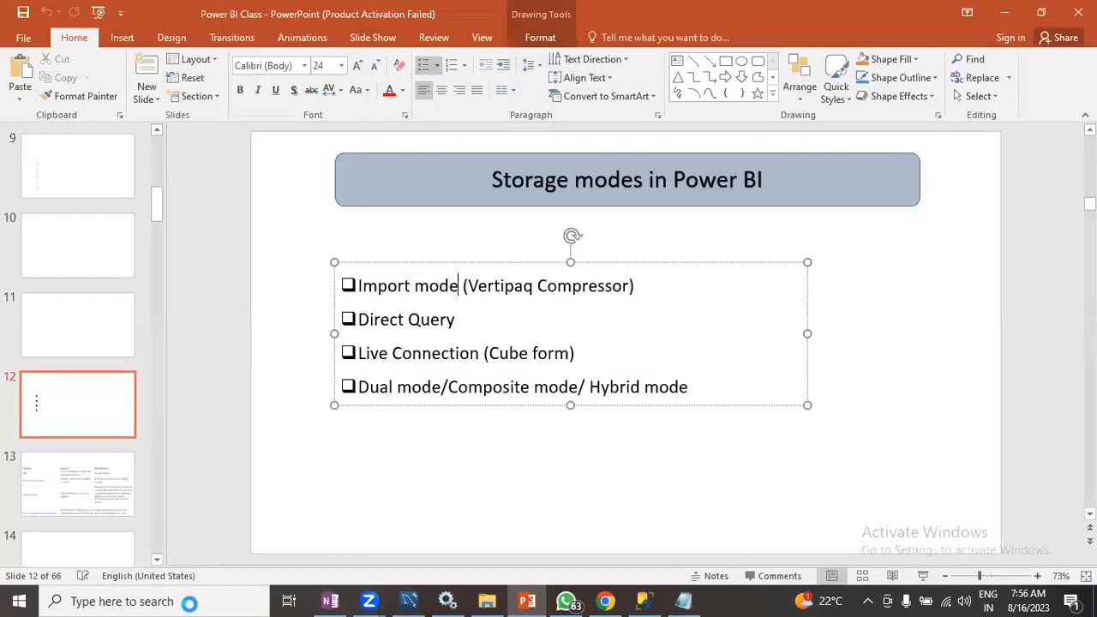
# - Launch Power BI Desktop again from Windows search and dismiss the start screen
pyautogui.click(189, 603)
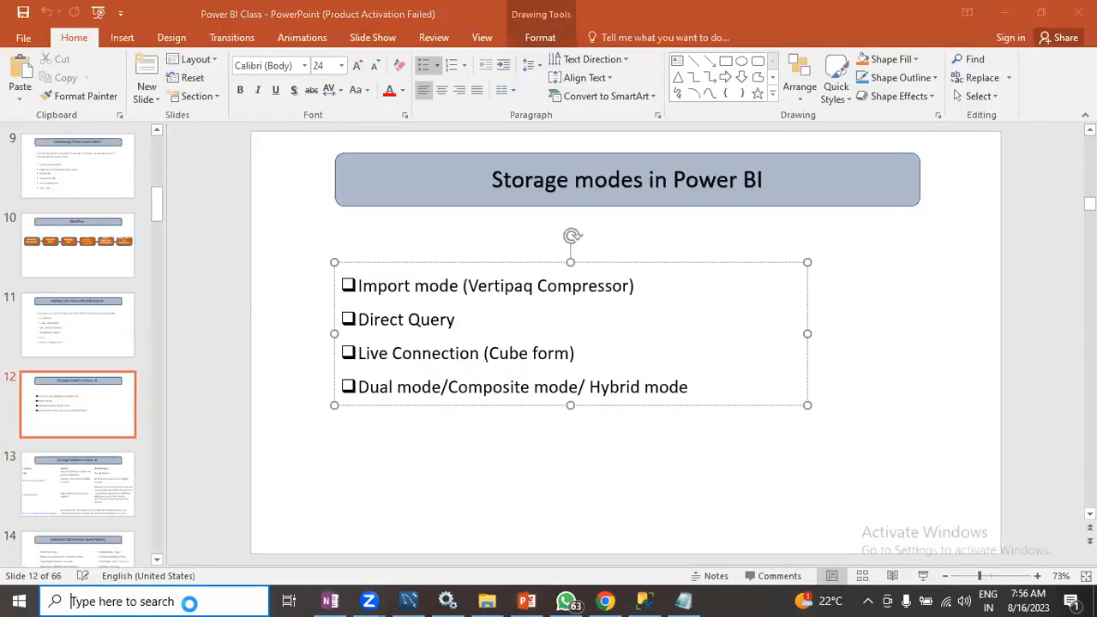
pyautogui.write('pbi')
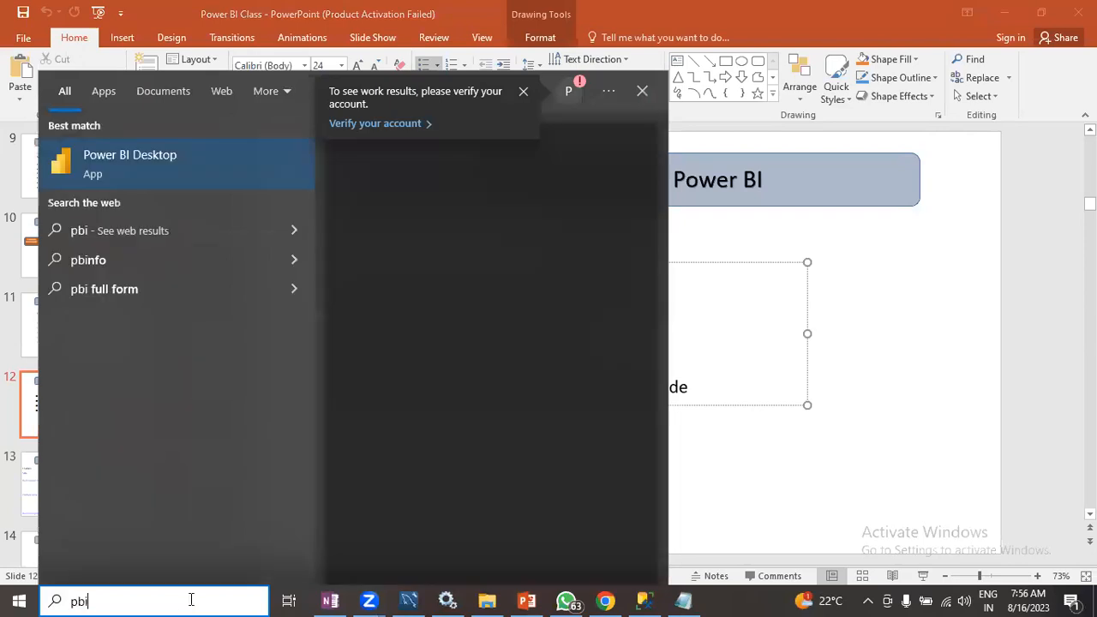
pyautogui.click(497, 421)
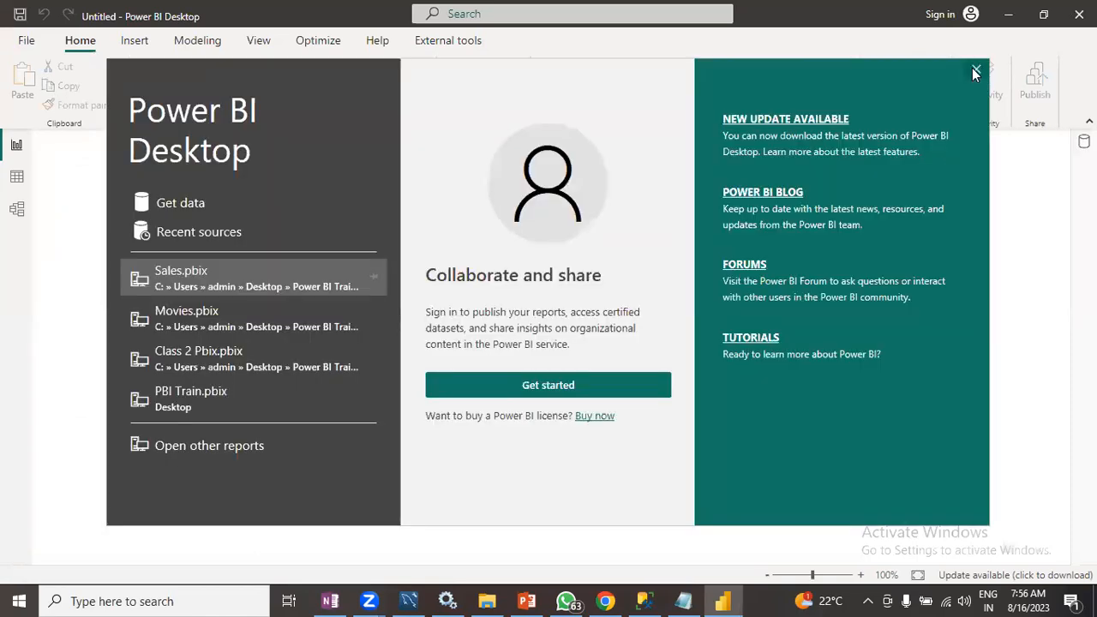
pyautogui.click(977, 73)
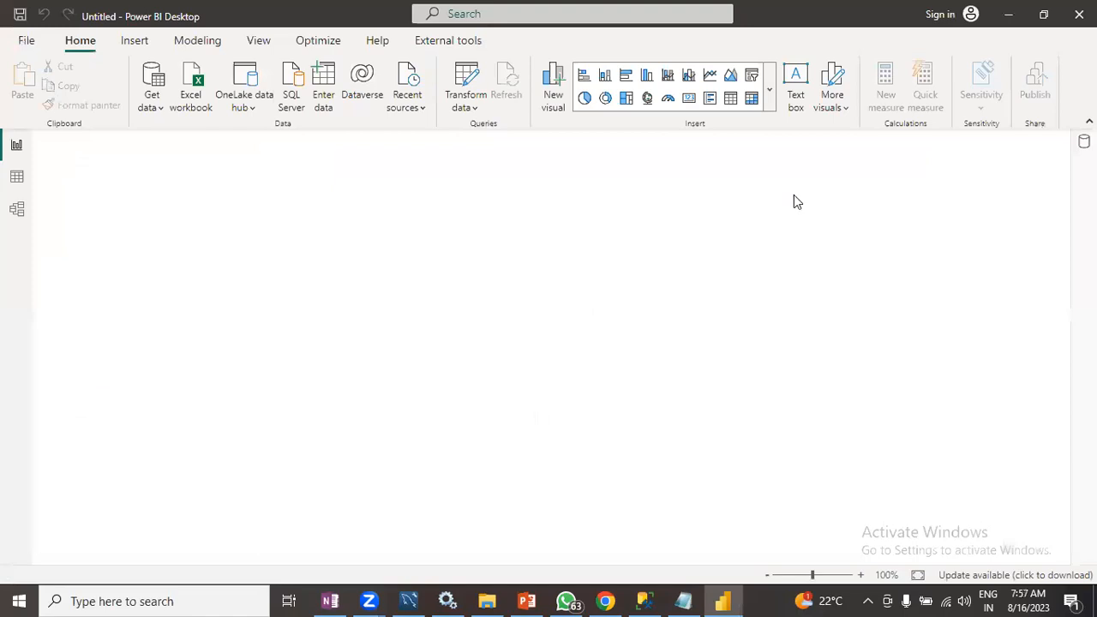
# - Open the SQL Server database connector and paste the server name DESKTOP-JFNBJGL\SQLEXPRESS copied from OneNote
pyautogui.click(153, 101)
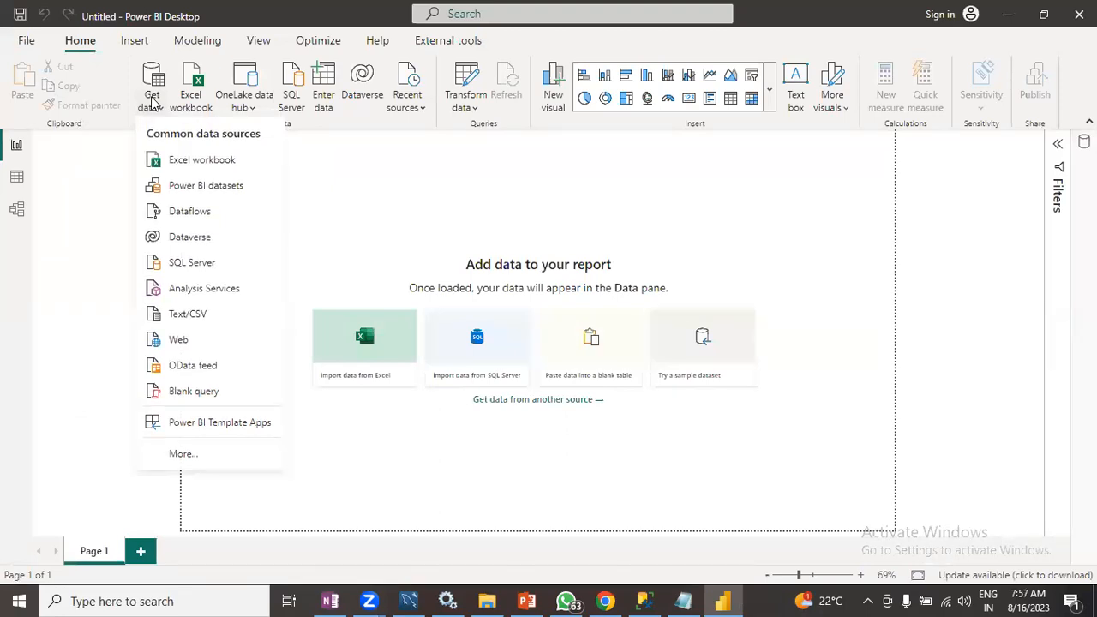
pyautogui.click(191, 262)
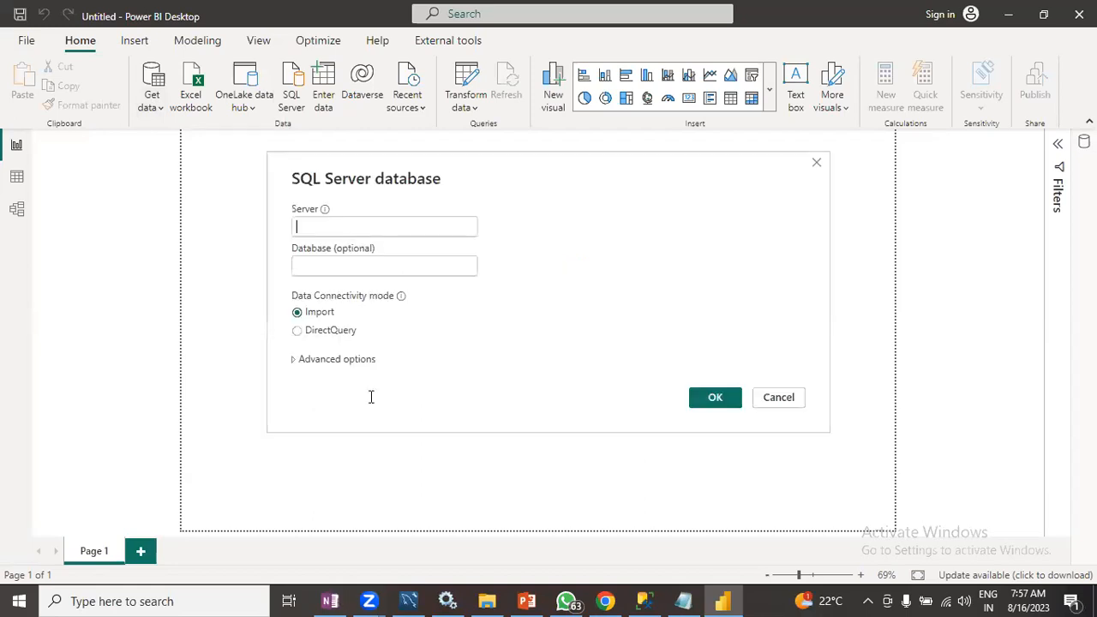
pyautogui.hotkey('alt', 'Tab')
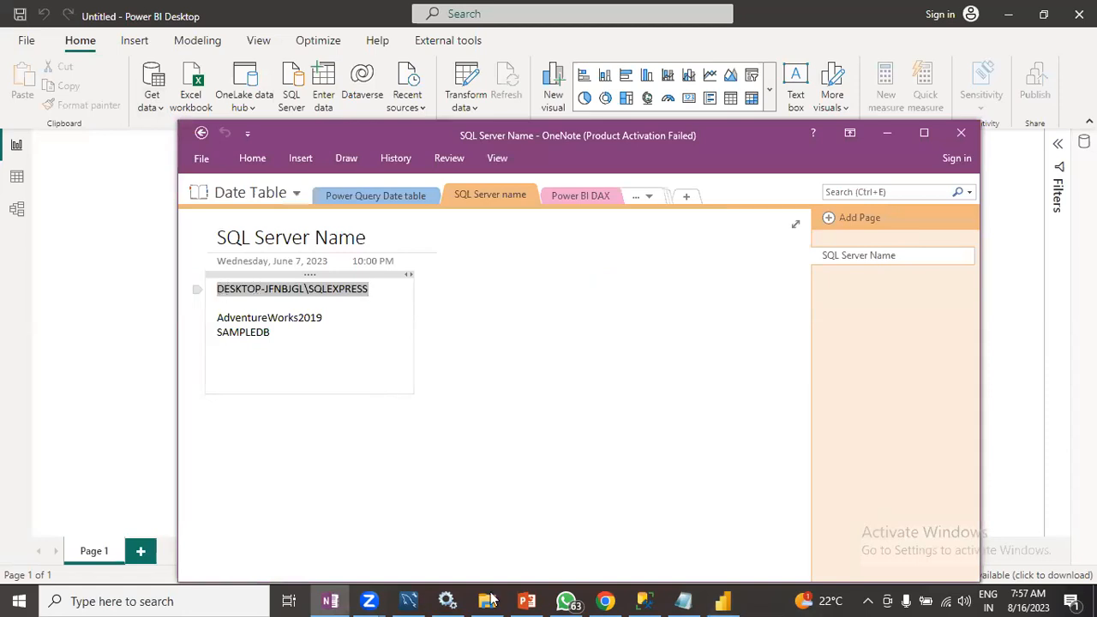
pyautogui.click(724, 601)
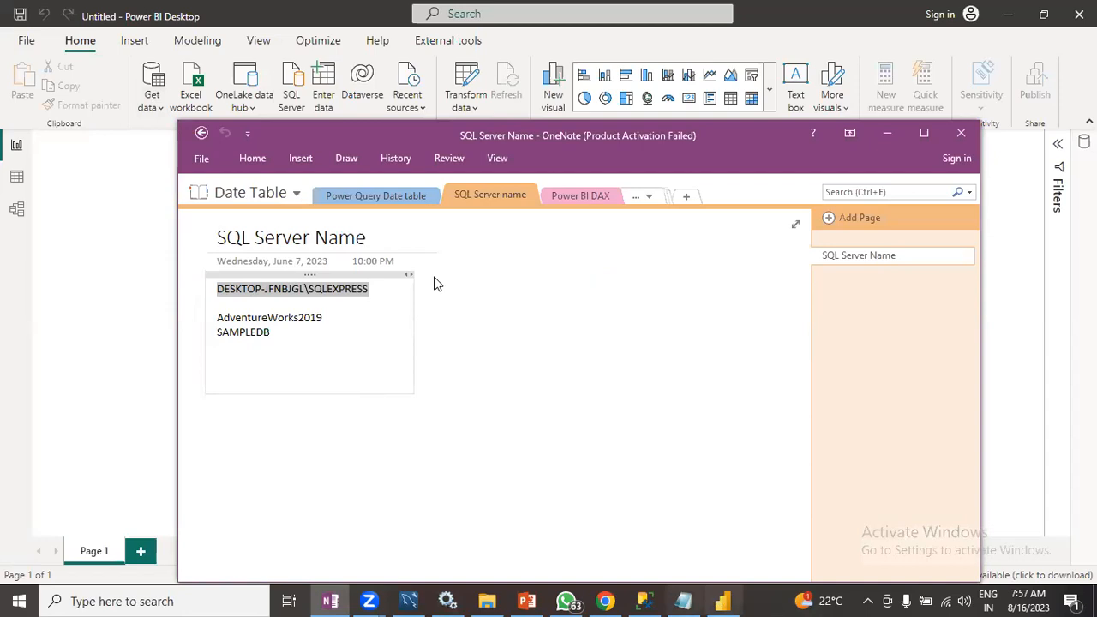
pyautogui.click(348, 225)
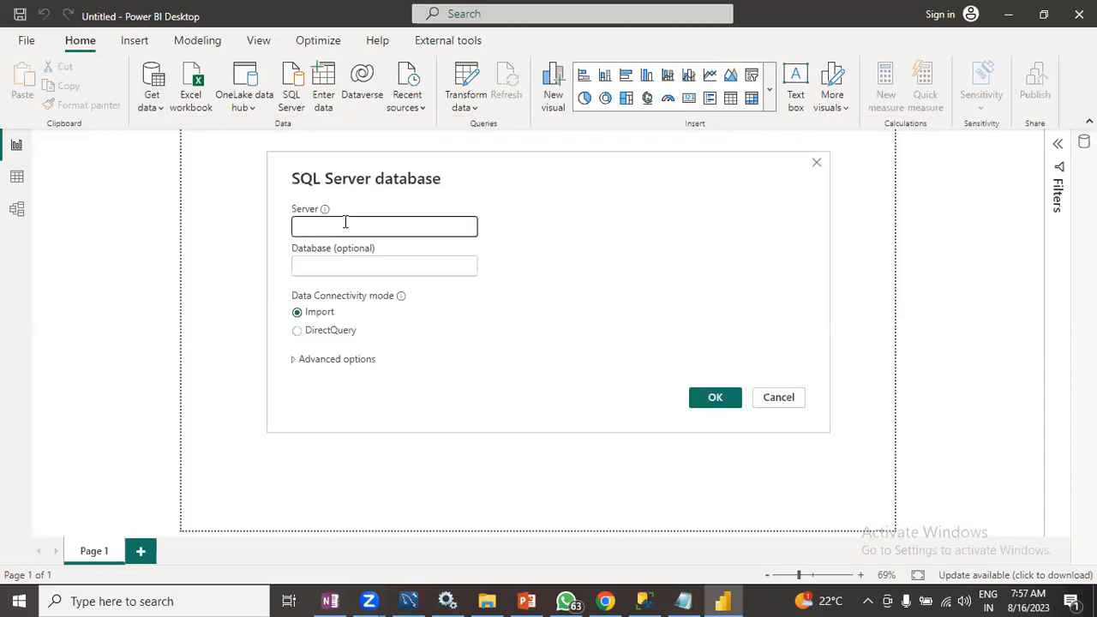
pyautogui.write('DESKTOP-JFNBJGL\\SQLEXPRESS')
# - Enter the database AdventureWorks2019, choose the DirectQuery connectivity mode and connect
pyautogui.click(319, 264)
pyautogui.write('Adventure')
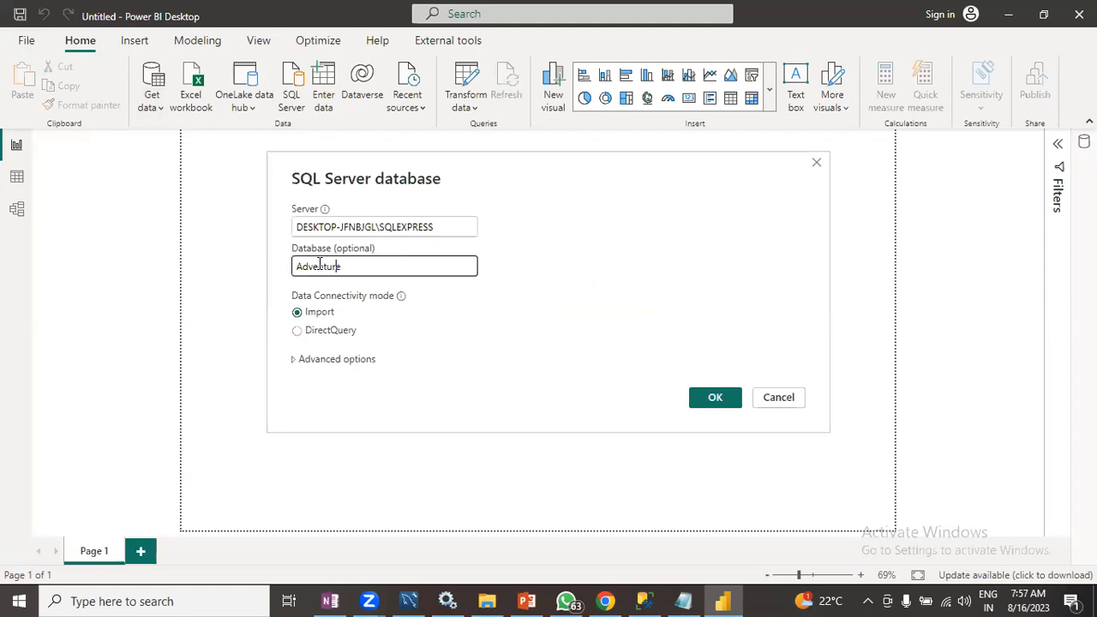
pyautogui.write('Works2019')
pyautogui.click(300, 332)
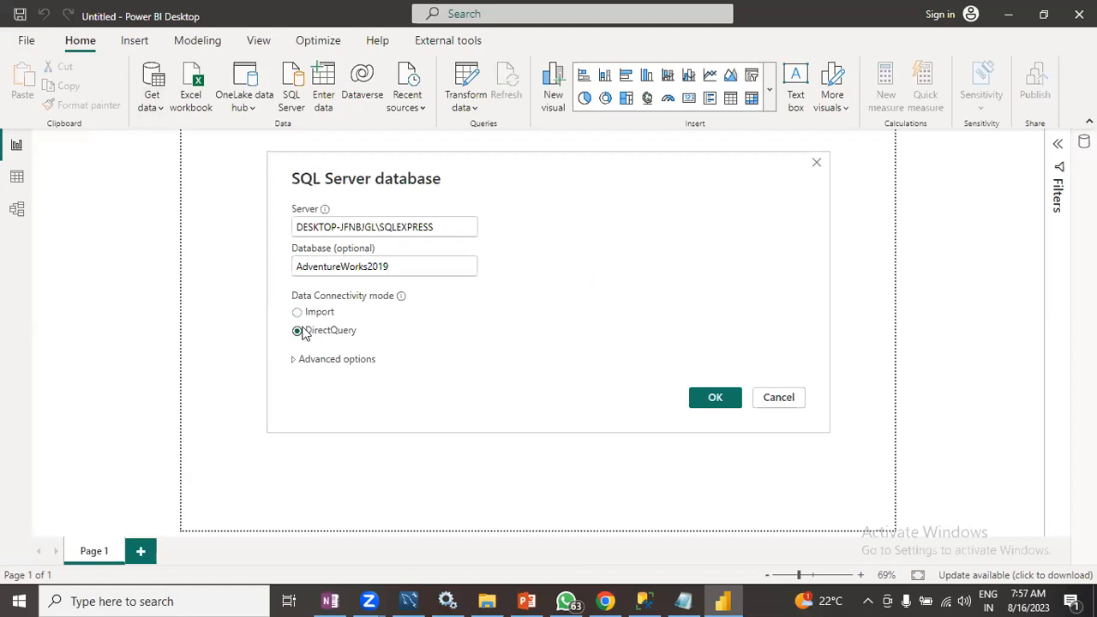
pyautogui.click(716, 400)
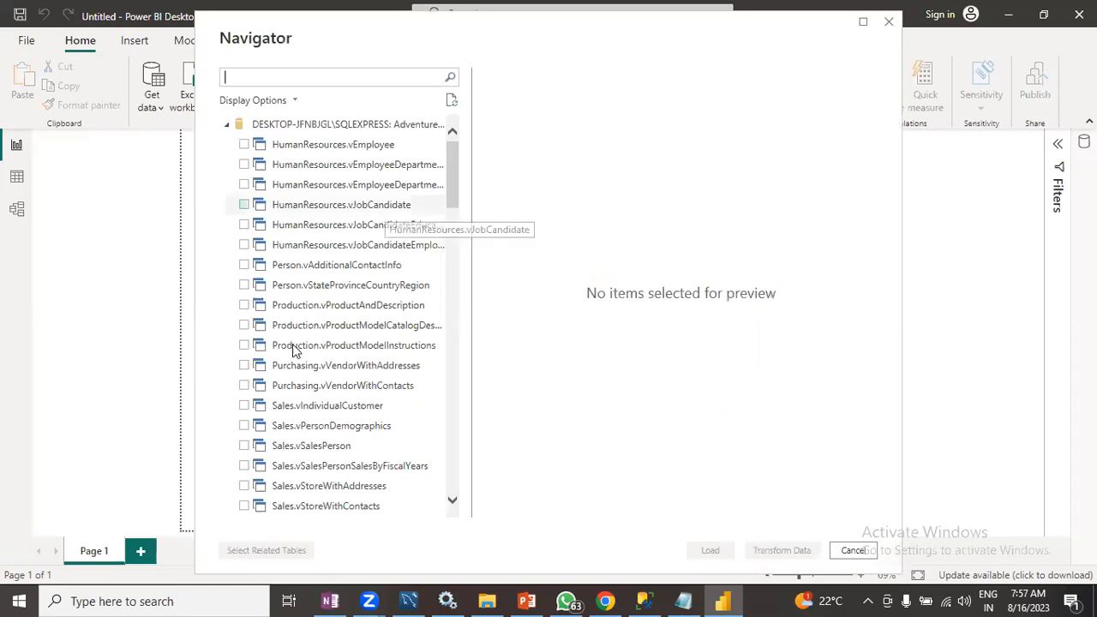
# - Select the Sales.SalesOrderDetail and Sales.Customer tables in the Navigator for loading
pyautogui.scroll(-10, 293, 349)
pyautogui.scroll(-2, 293, 351)
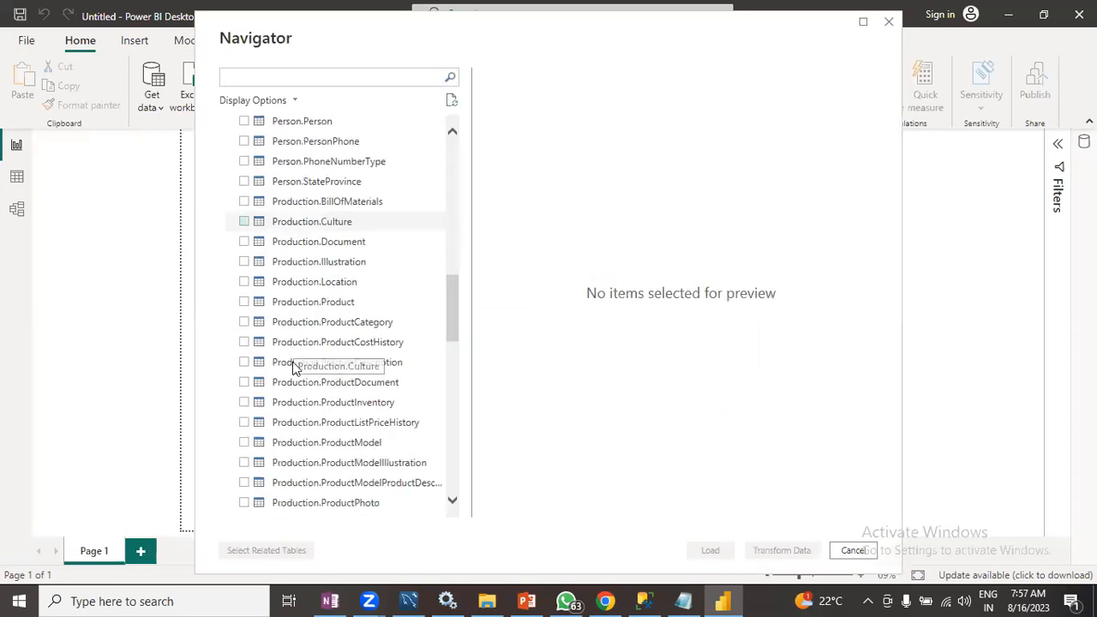
pyautogui.scroll(-2, 293, 362)
pyautogui.scroll(-3, 293, 367)
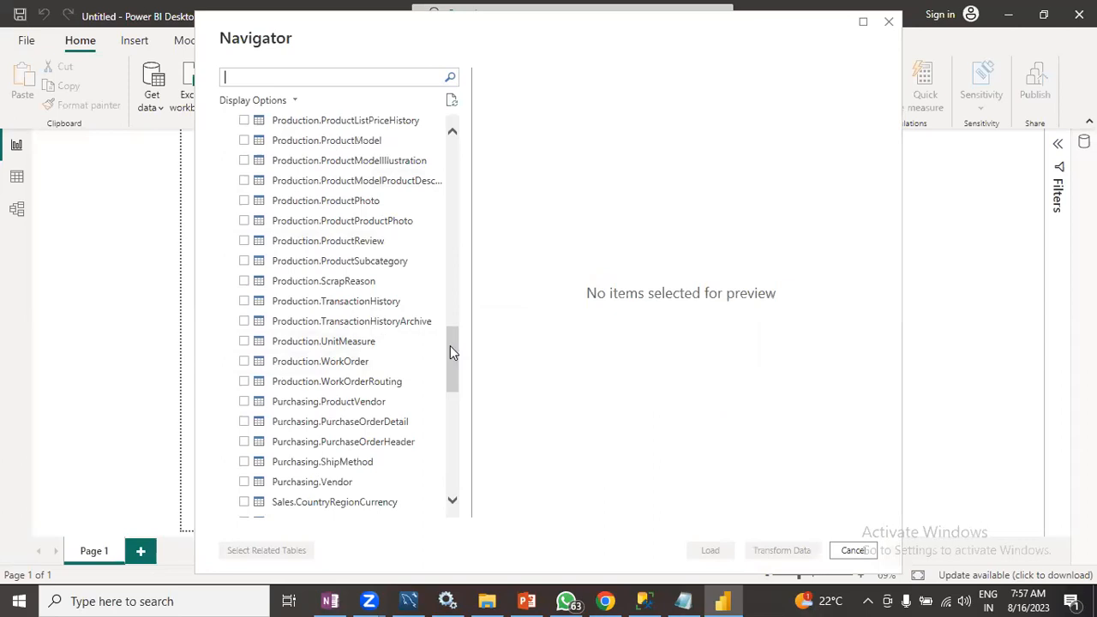
pyautogui.moveTo(452, 352); pyautogui.dragTo(453, 392)
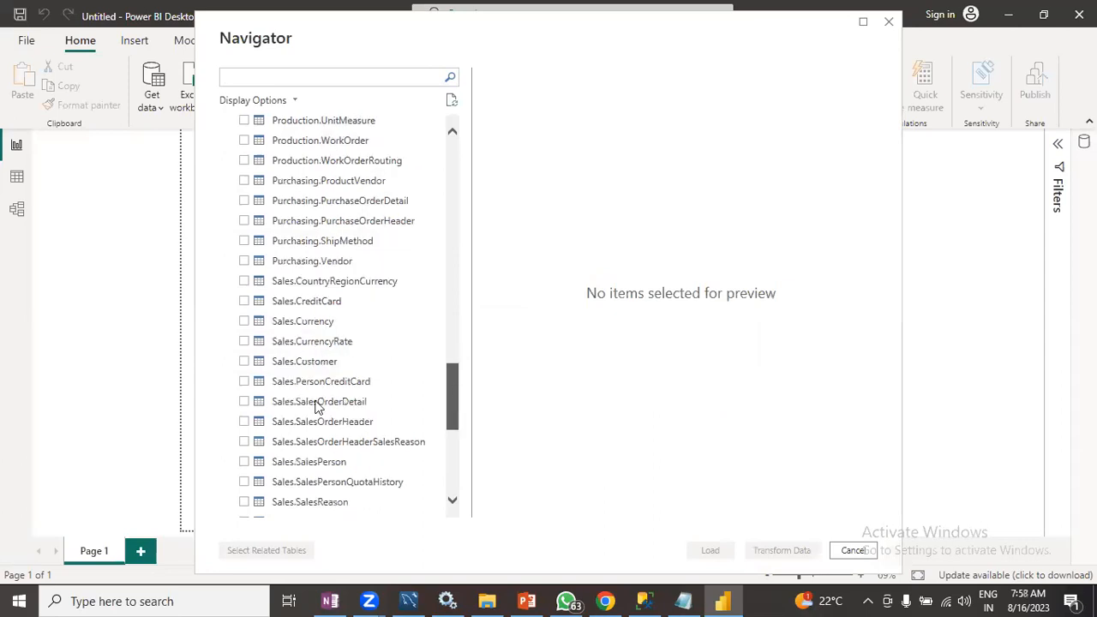
pyautogui.click(243, 404)
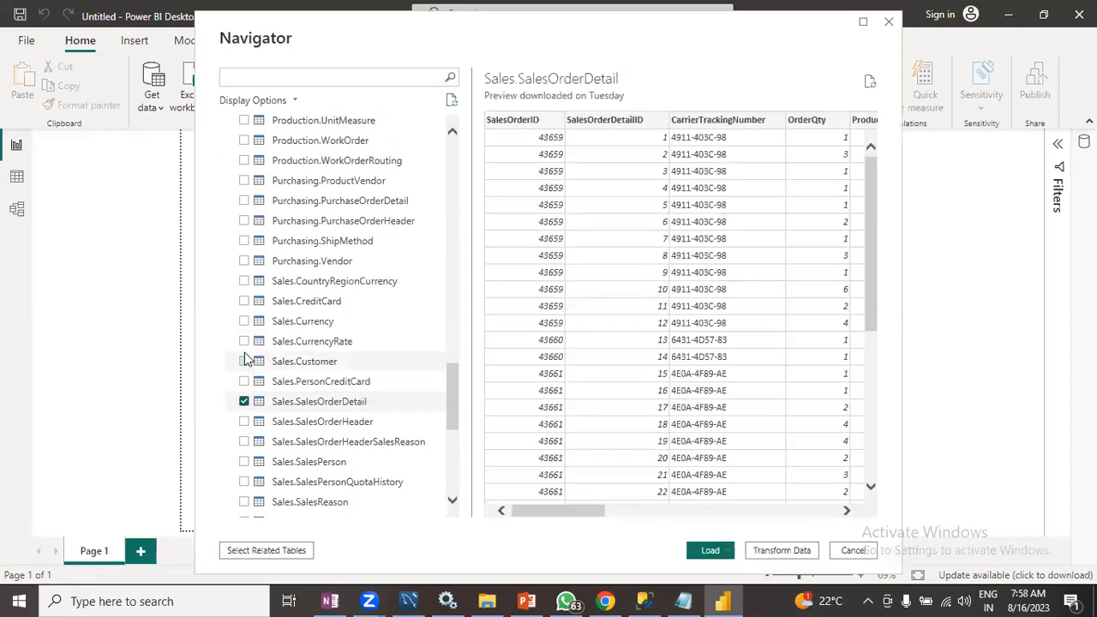
pyautogui.click(244, 361)
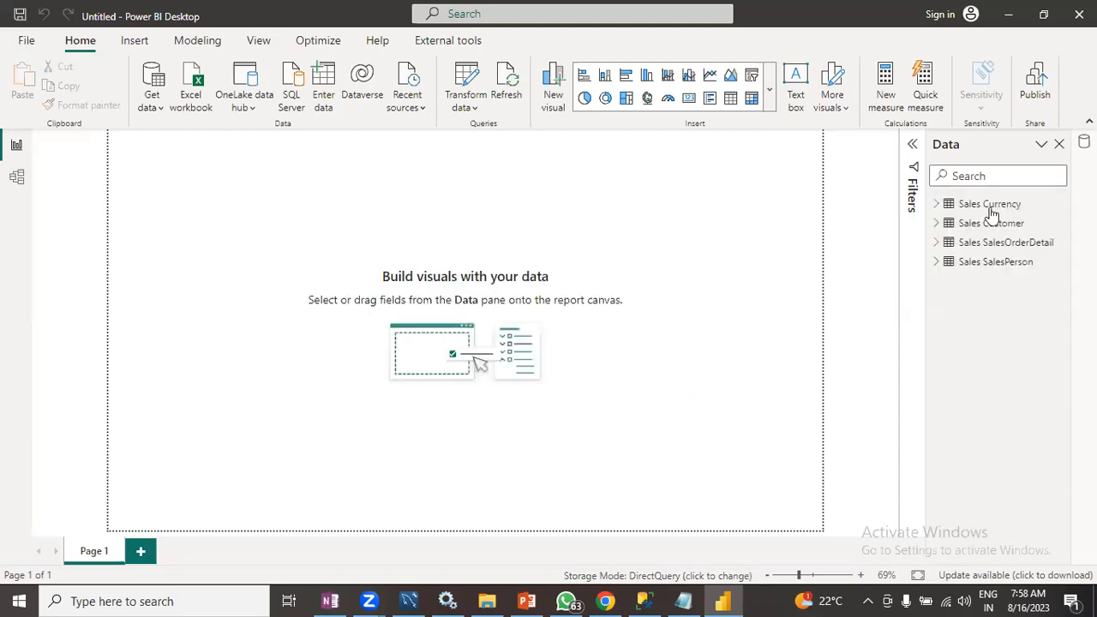
# - Inspect the loaded DirectQuery tables' fields and storage mode in the Data pane and the model view
pyautogui.click(938, 205)
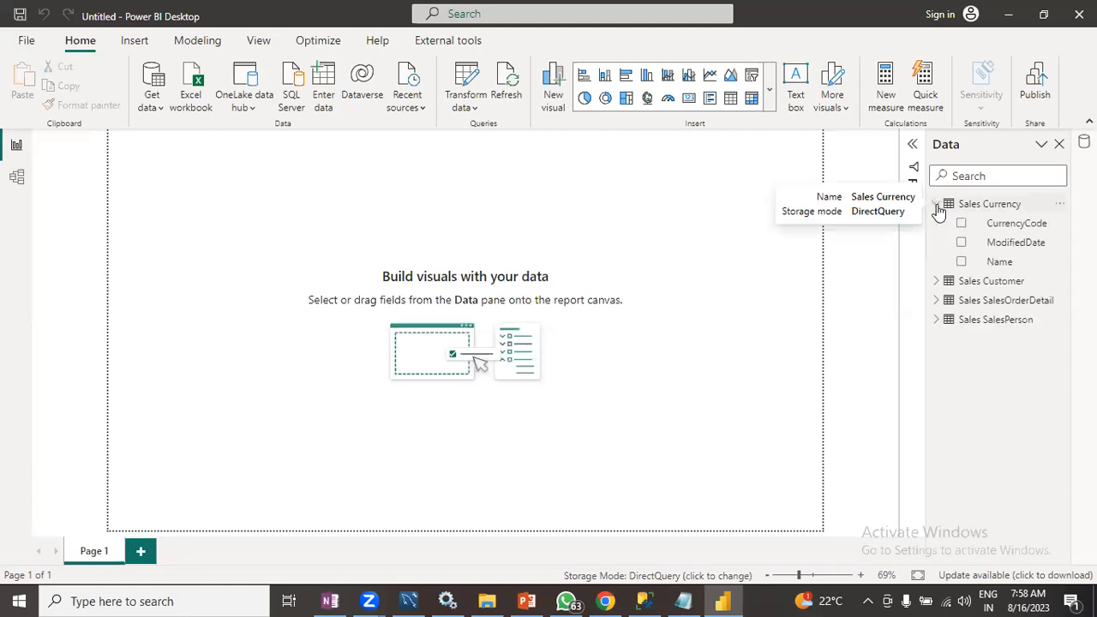
pyautogui.click(937, 206)
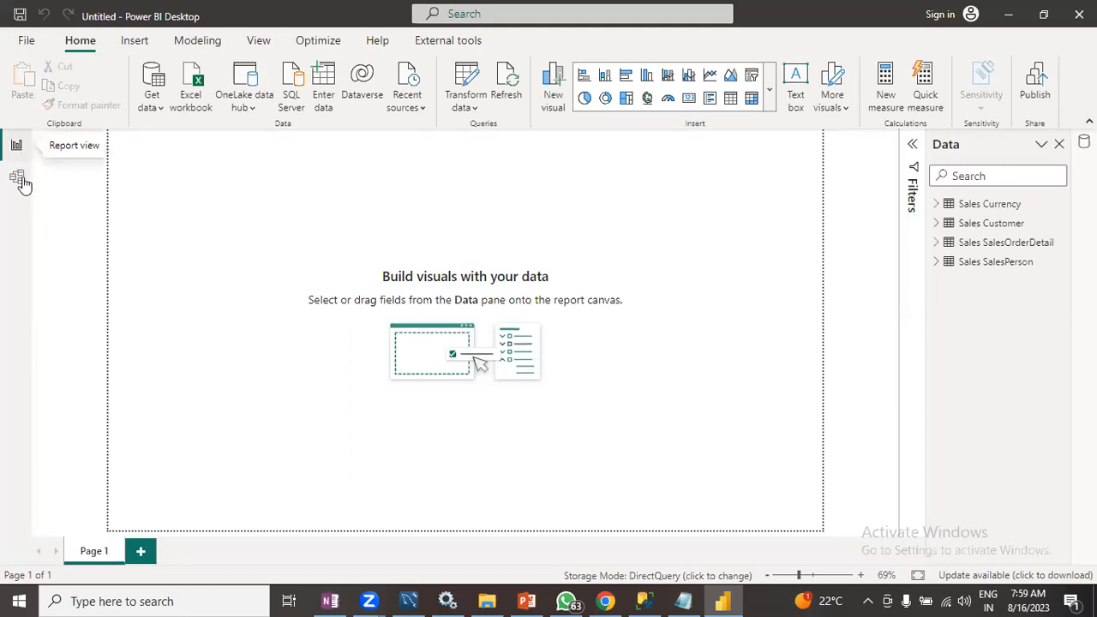
pyautogui.click(23, 179)
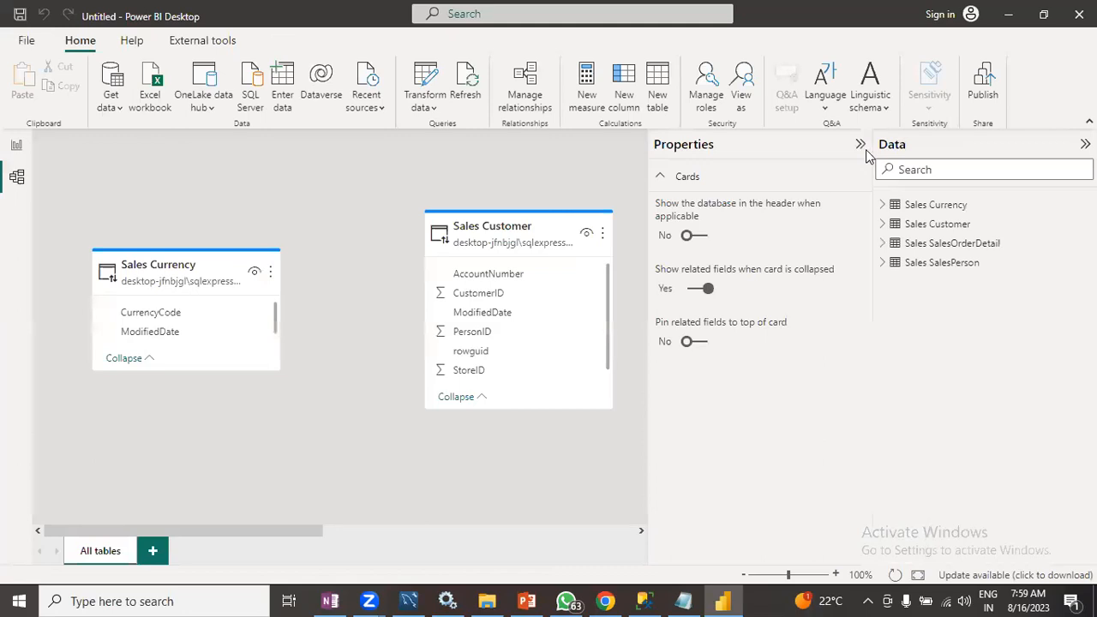
pyautogui.click(860, 147)
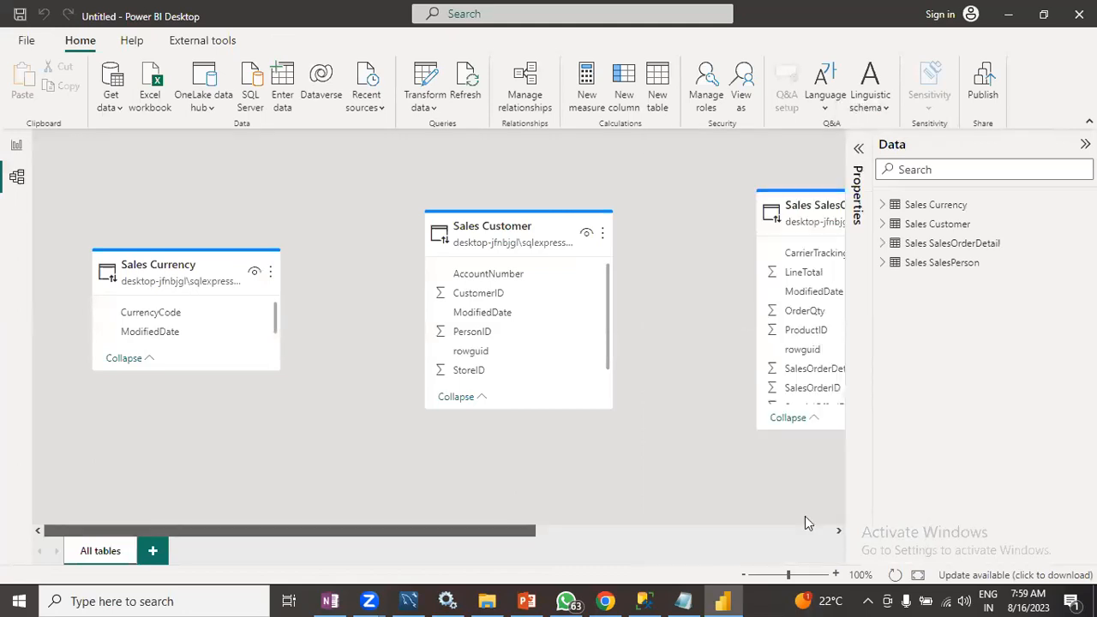
pyautogui.hscroll(5, 813, 516)
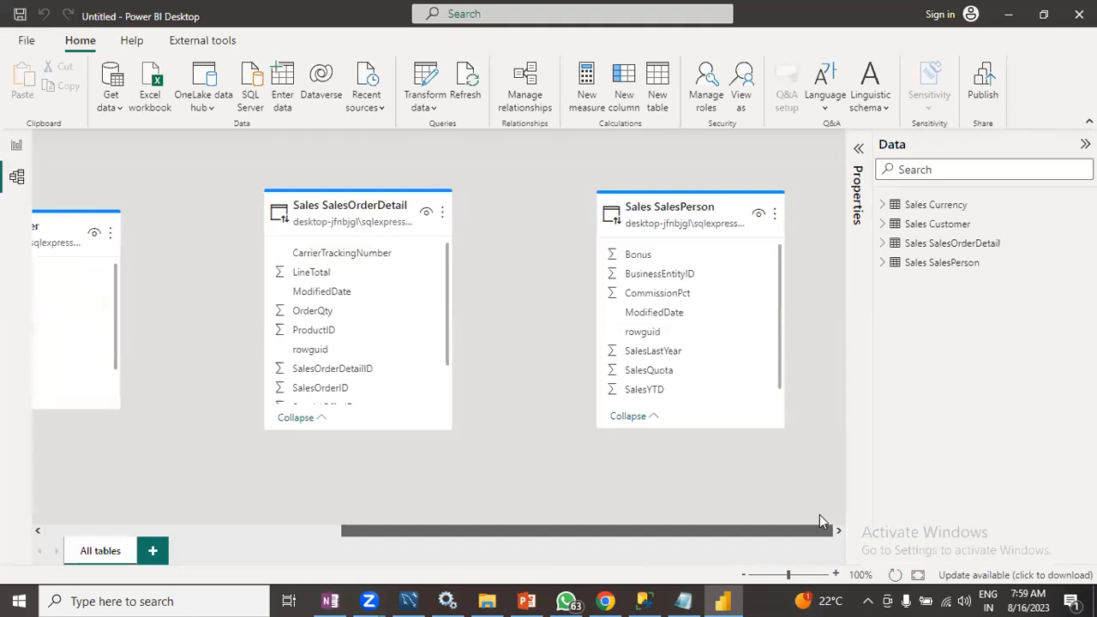
pyautogui.hscroll(-5, 819, 520)
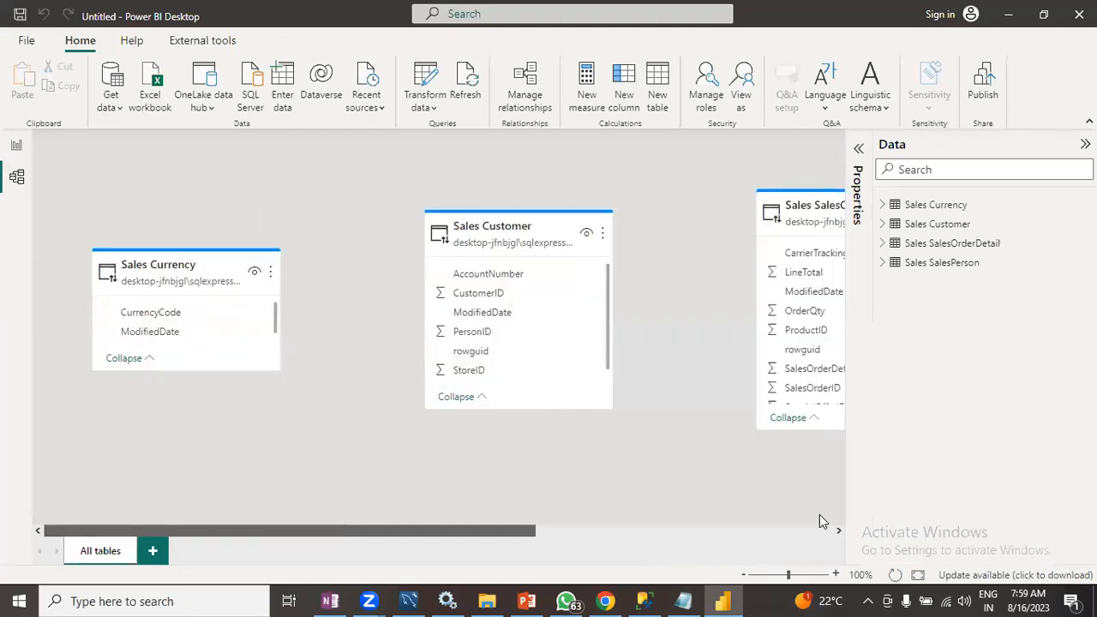
pyautogui.click(14, 150)
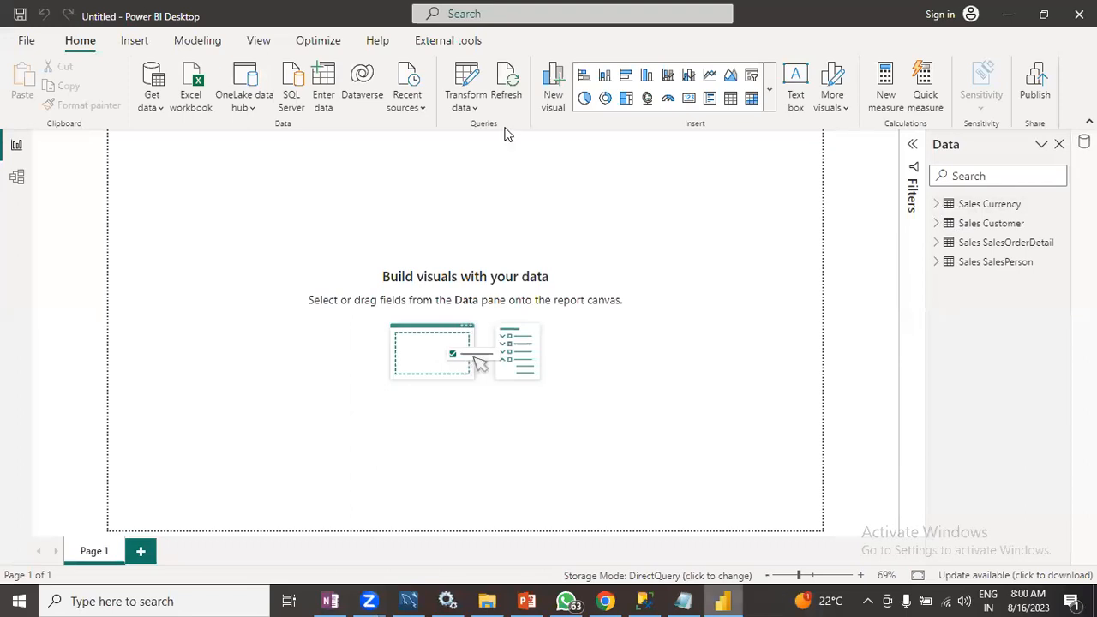
pyautogui.click(937, 206)
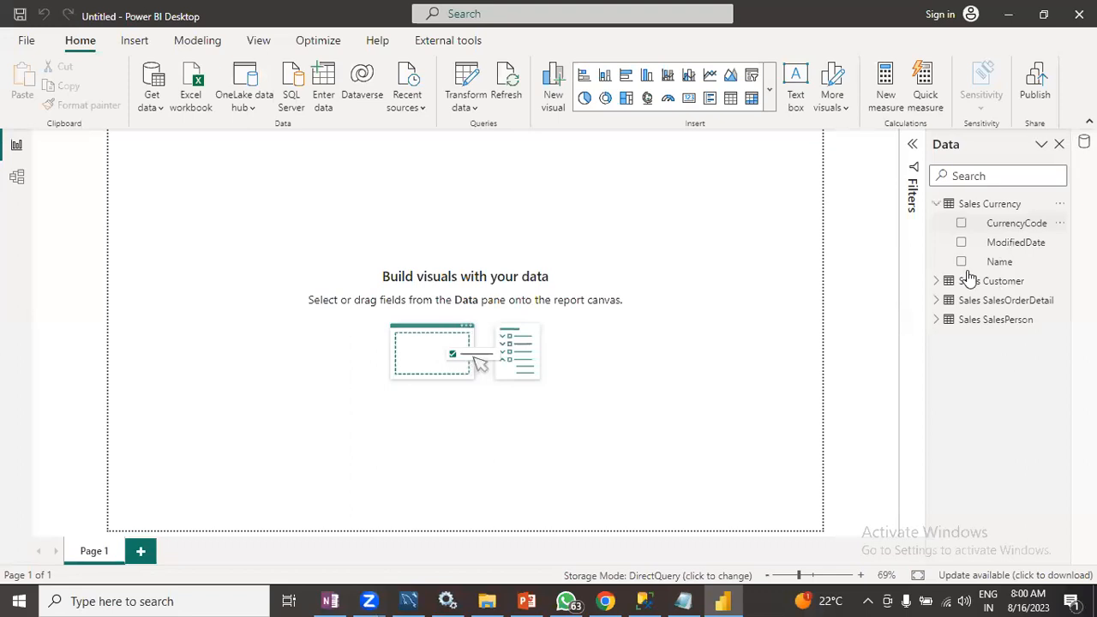
pyautogui.click(939, 206)
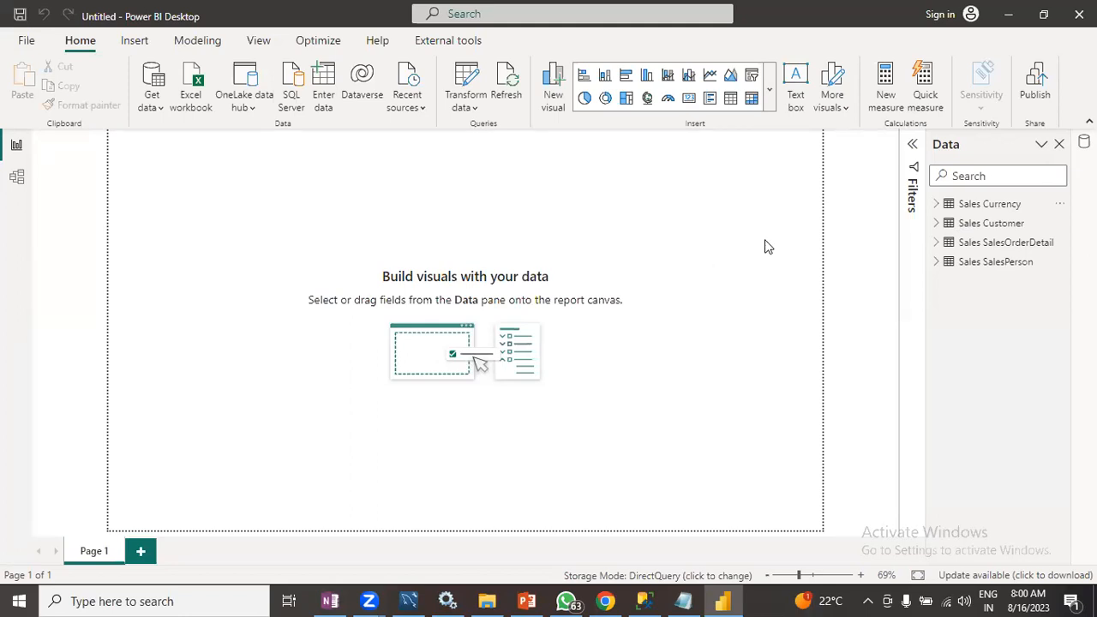
# - Switch to PowerPoint and open the storage modes comparison slide 13 in the presentation
pyautogui.click(1010, 21)
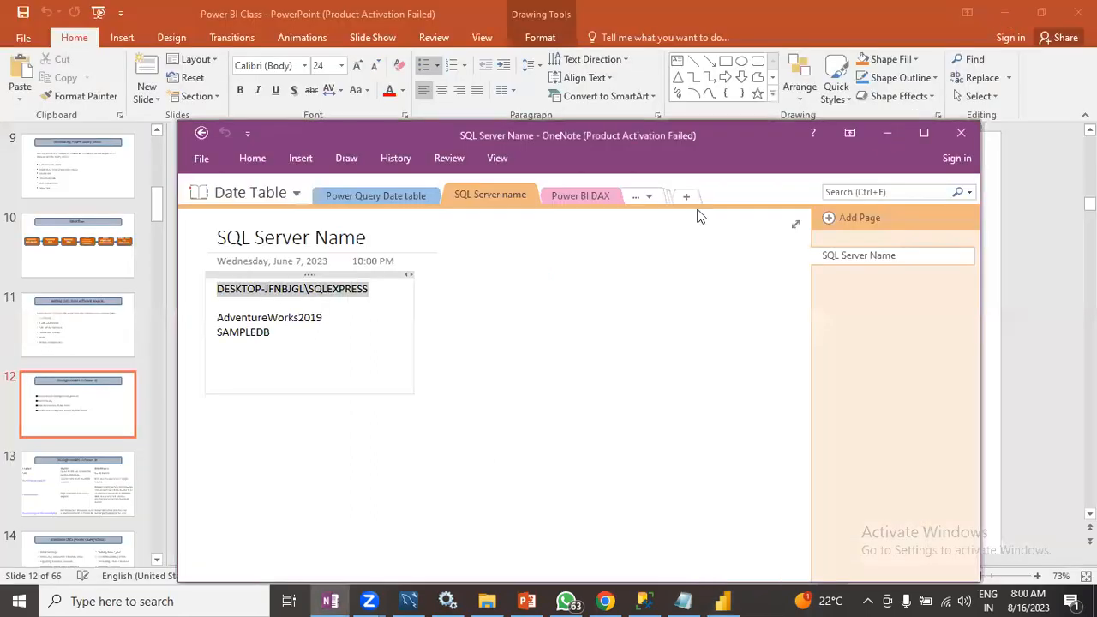
pyautogui.click(92, 472)
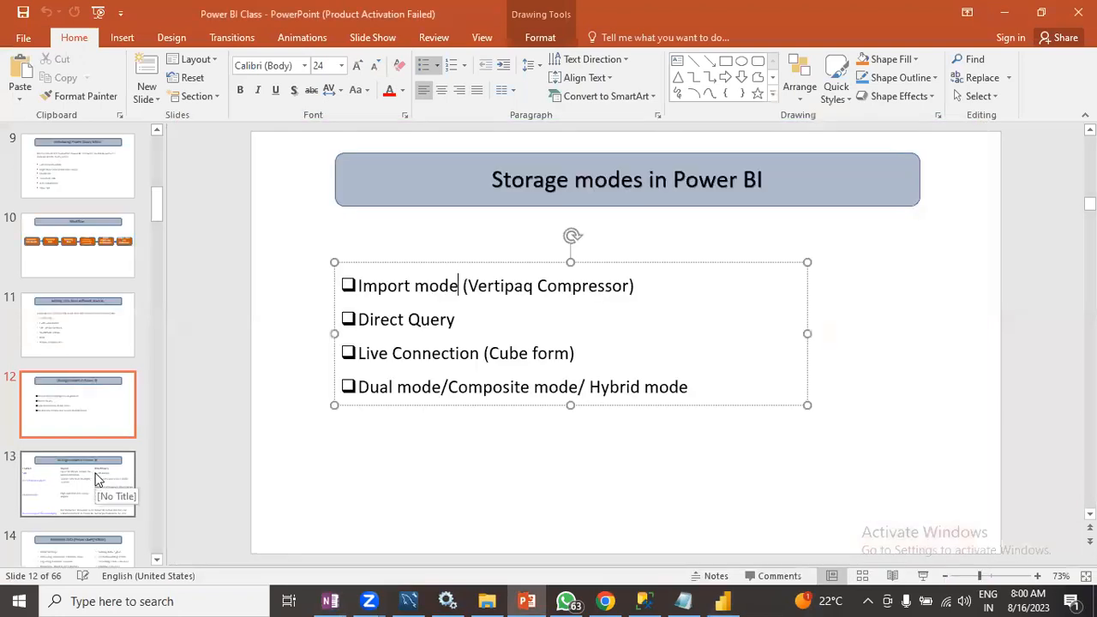
pyautogui.click(91, 473)
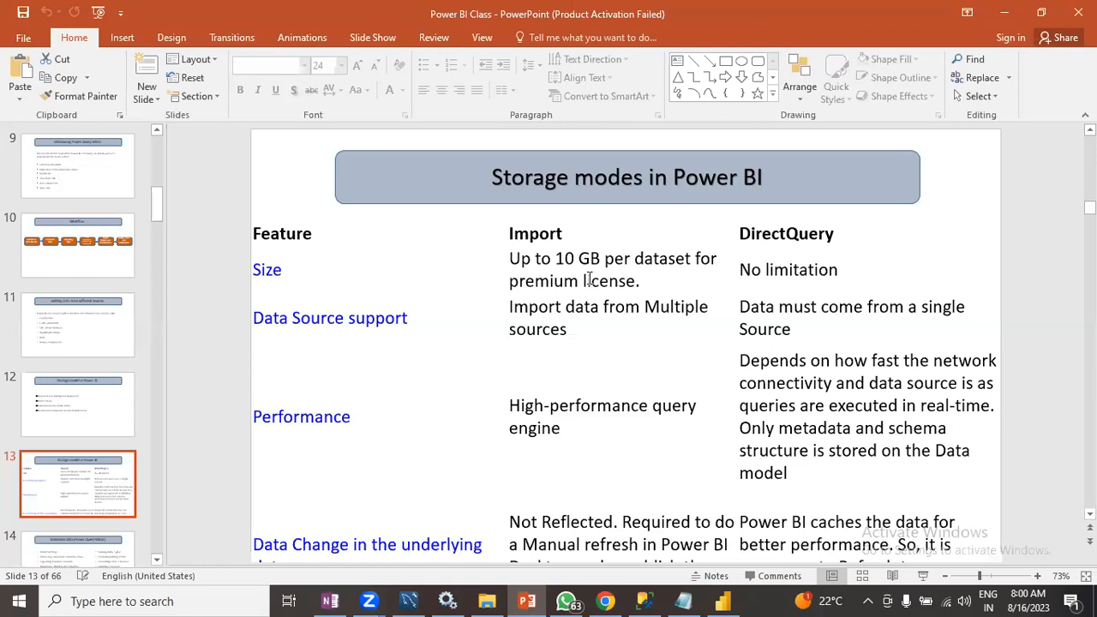
pyautogui.click(643, 285)
pyautogui.click(638, 329)
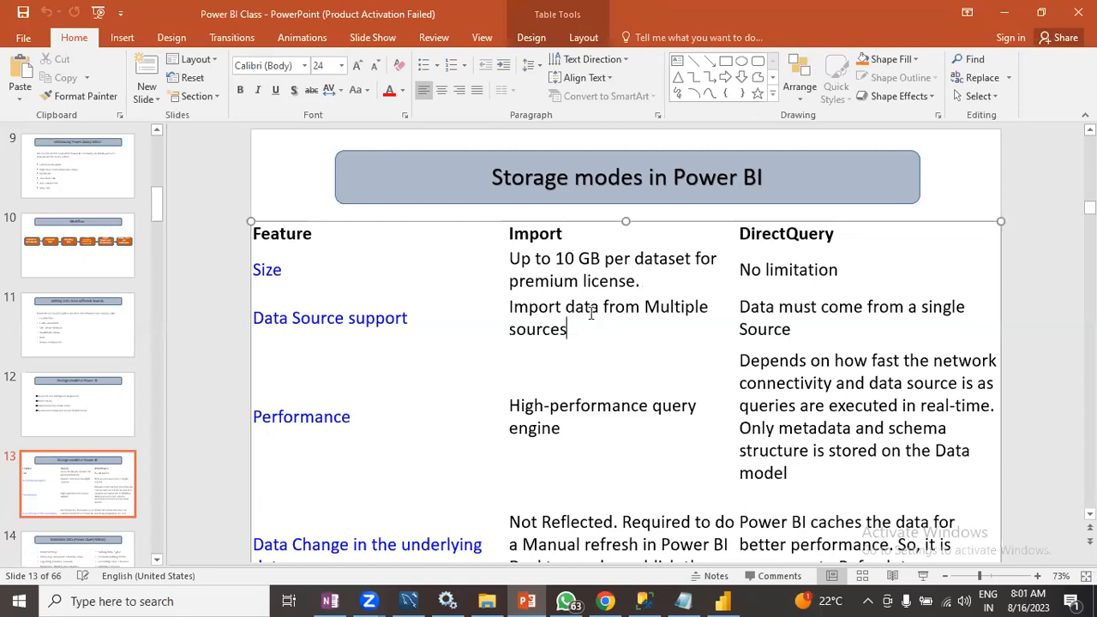